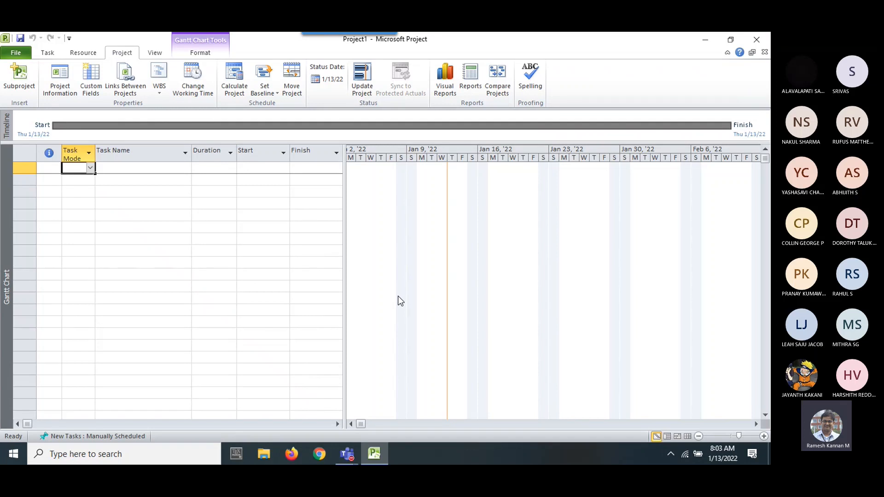
# Look through the template options for a new project, including more online categories, recent templates and personal templates.
pyautogui.click(23, 52)
pyautogui.click(34, 179)
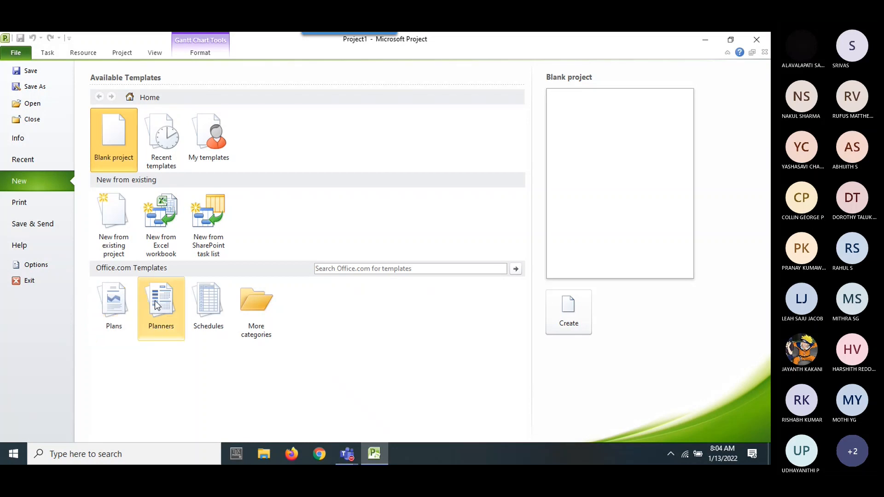
pyautogui.click(260, 302)
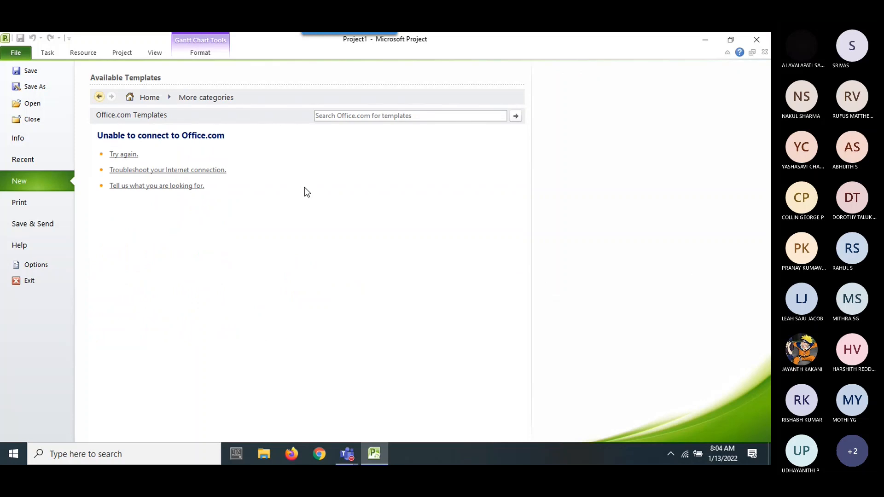
pyautogui.click(99, 96)
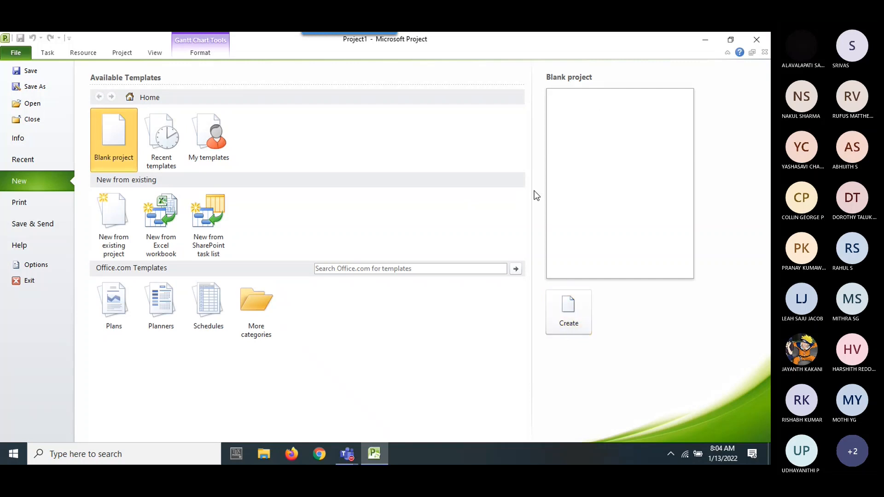
pyautogui.click(159, 141)
pyautogui.doubleClick(159, 139)
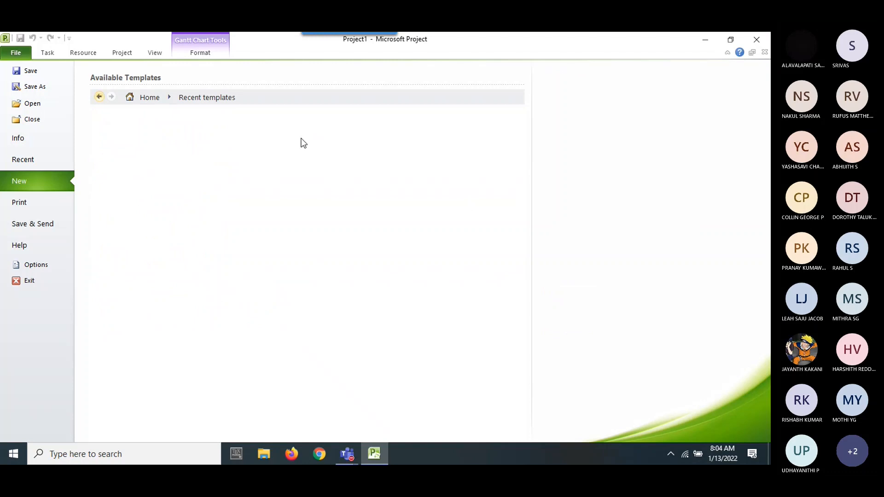
pyautogui.click(99, 96)
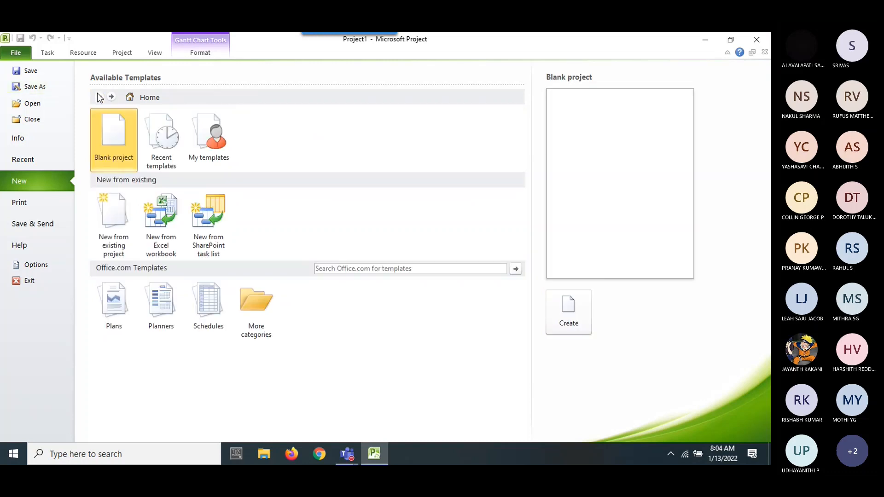
pyautogui.click(215, 134)
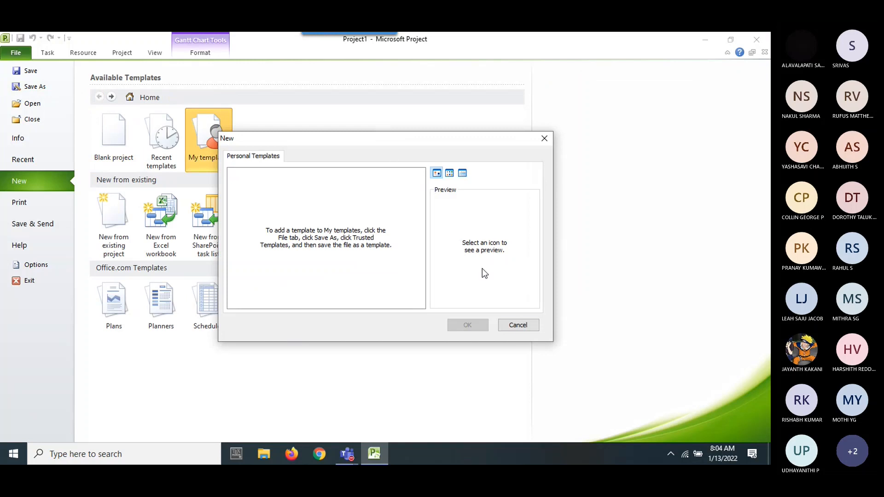
pyautogui.click(518, 326)
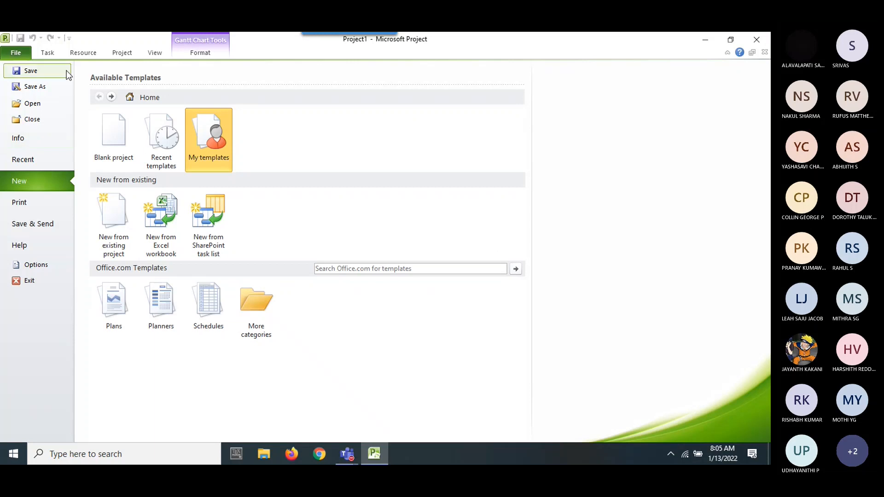
# Create a new project from the Blank project template.
pyautogui.click(115, 138)
pyautogui.click(569, 311)
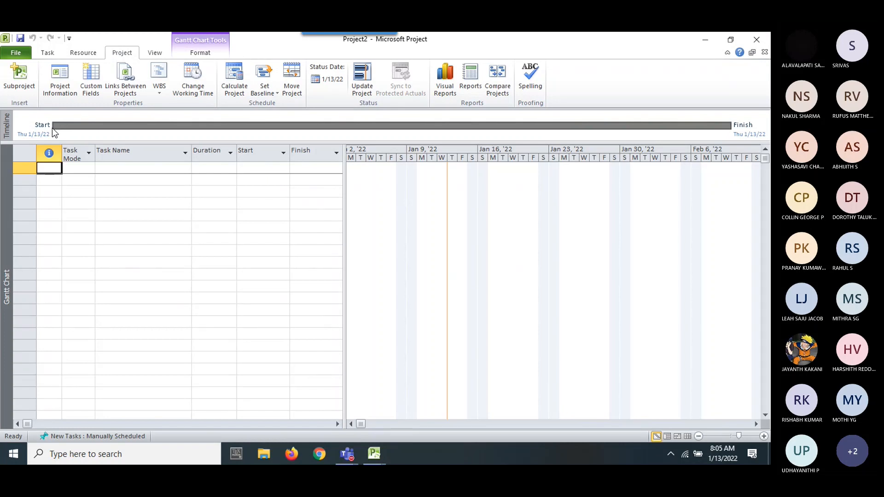
# Examine the indicator, Task Mode, Task Name, Duration, Start and Finish columns of the empty task table.
pyautogui.click(131, 191)
pyautogui.click(50, 168)
pyautogui.click(74, 167)
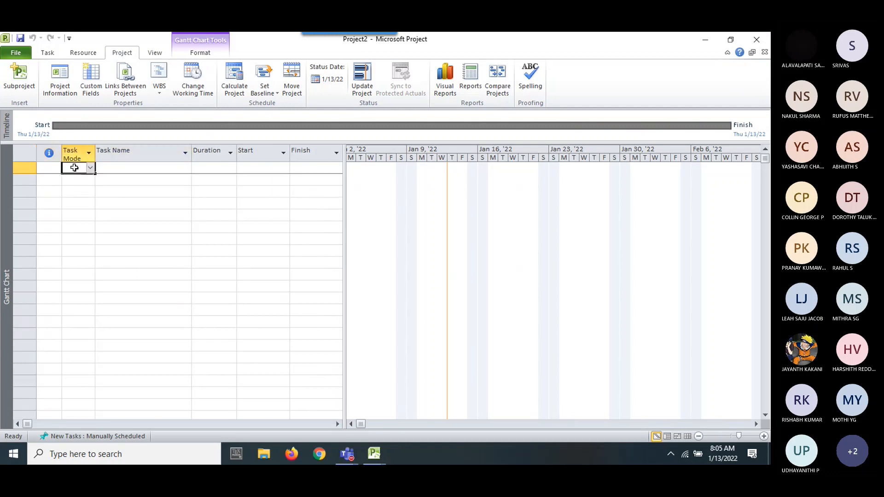
pyautogui.click(112, 150)
pyautogui.click(222, 150)
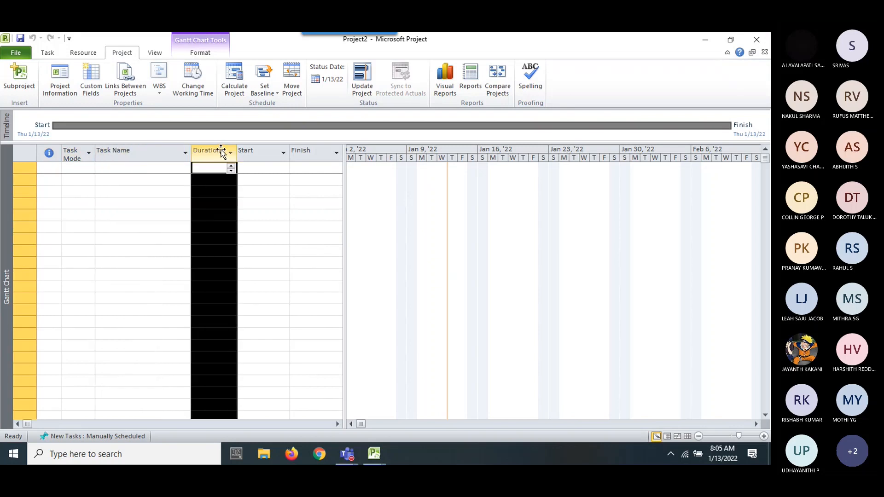
pyautogui.click(270, 151)
pyautogui.click(301, 149)
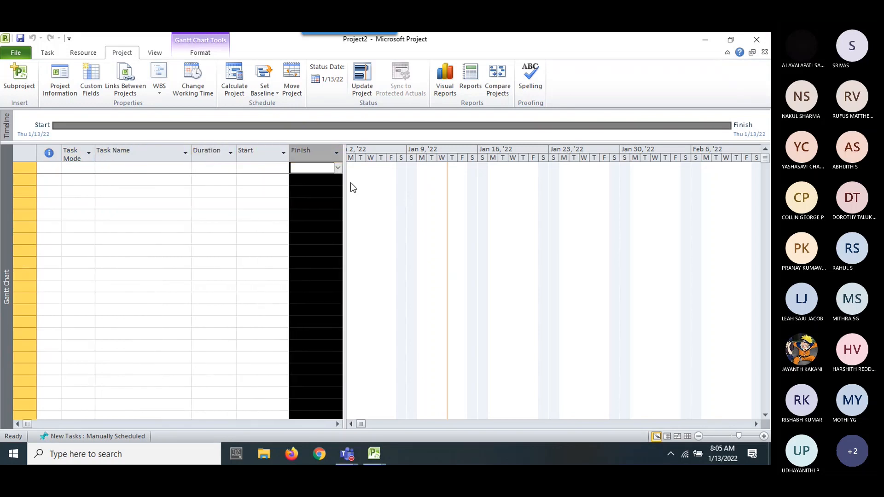
# Widen the task table to expose the Predecessors, Resource Names and Add New Column columns.
pyautogui.moveTo(345, 183); pyautogui.dragTo(437, 190)
pyautogui.click(429, 192)
pyautogui.click(369, 156)
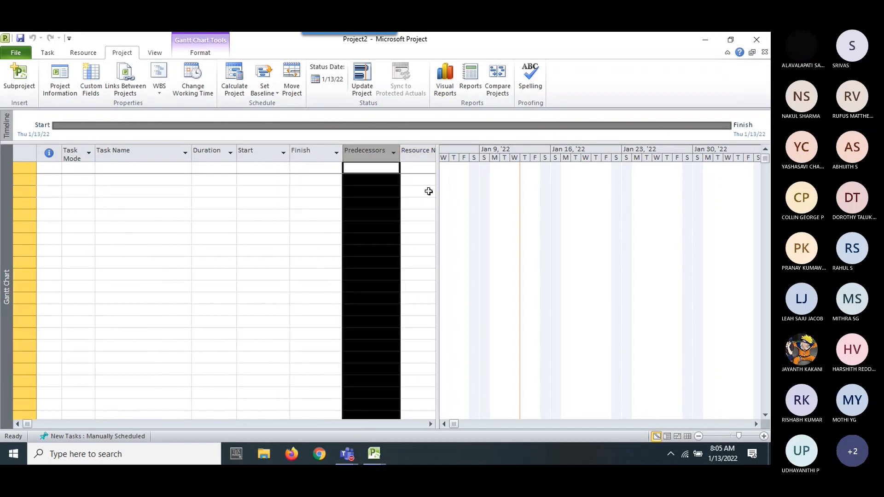
pyautogui.moveTo(437, 192); pyautogui.dragTo(571, 208)
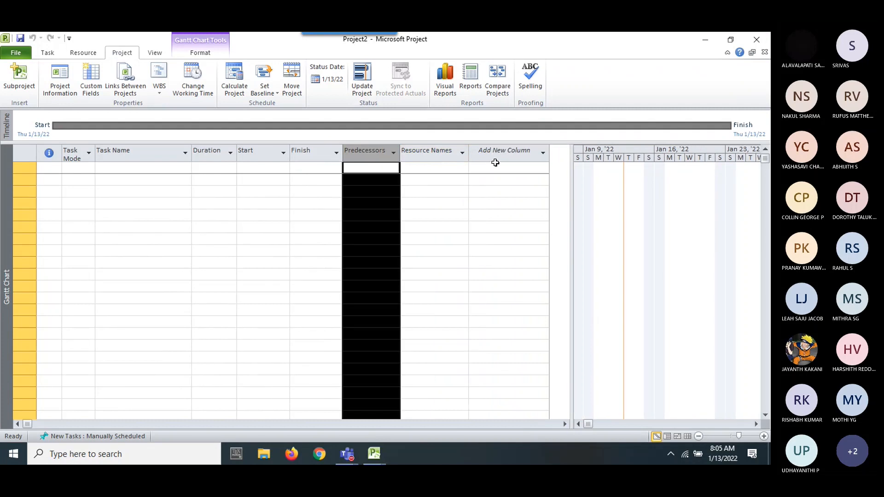
# Browse the fields available for a new column without adding one, and narrow the task table to just past Predecessors.
pyautogui.click(544, 156)
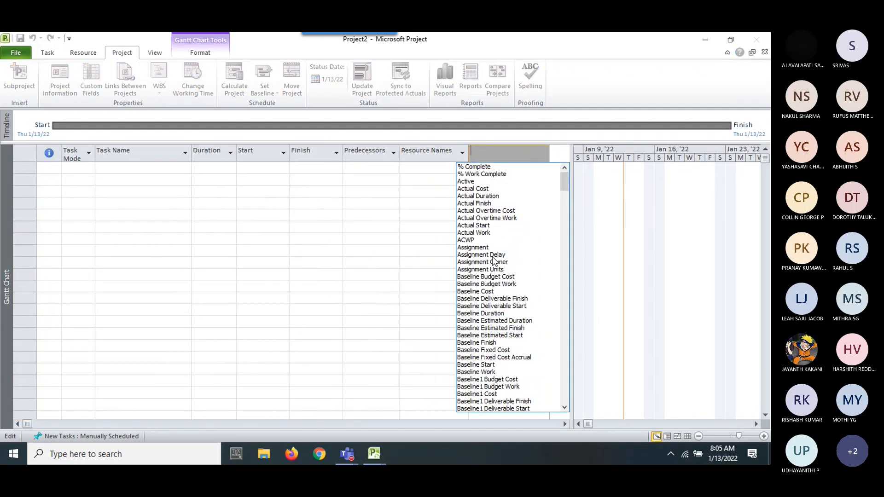
pyautogui.scroll(-4, 509, 260)
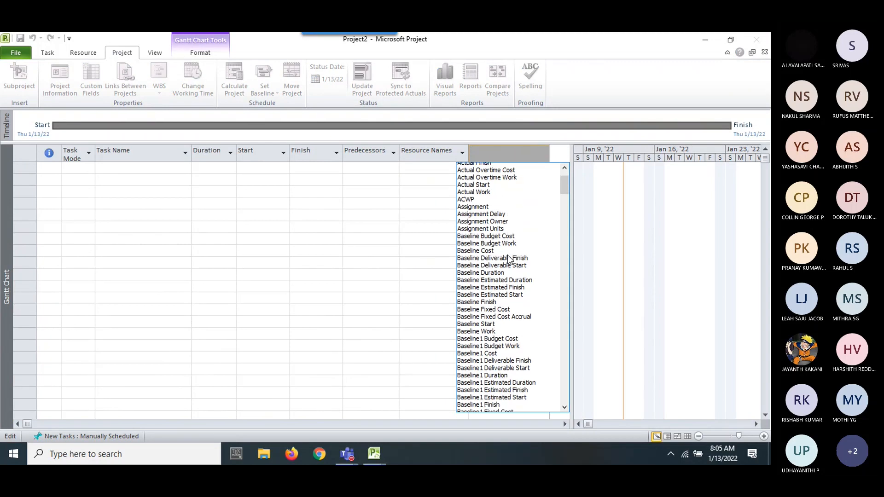
pyautogui.scroll(-16, 506, 274)
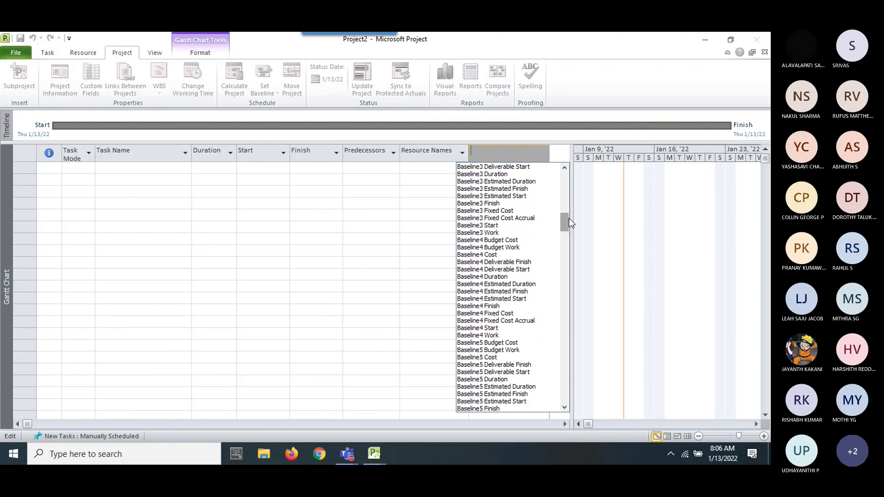
pyautogui.moveTo(565, 218); pyautogui.dragTo(567, 331)
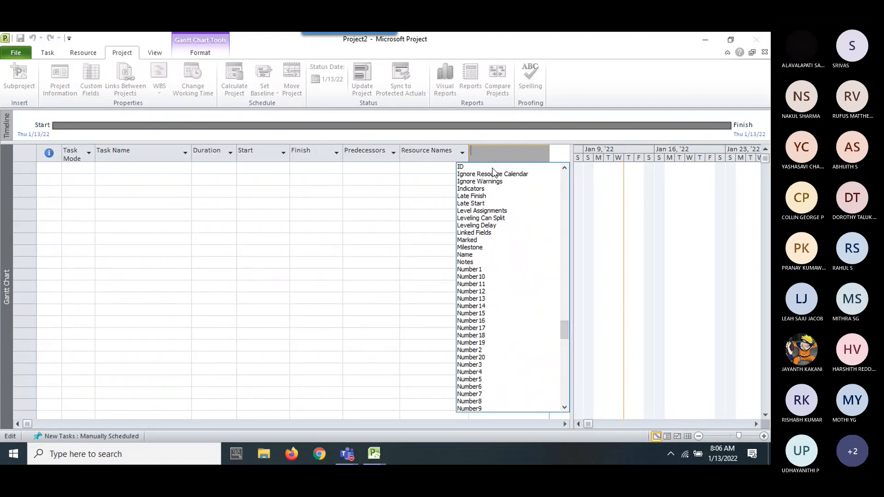
pyautogui.click(368, 217)
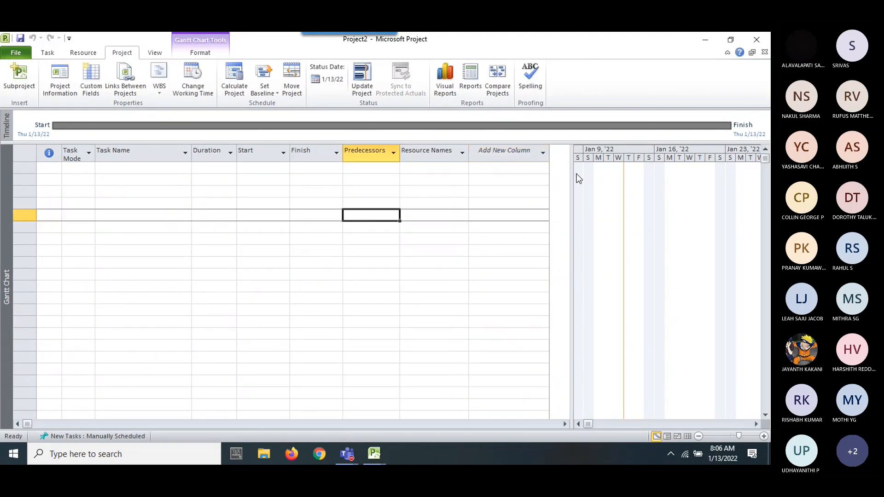
pyautogui.moveTo(572, 174); pyautogui.dragTo(417, 176)
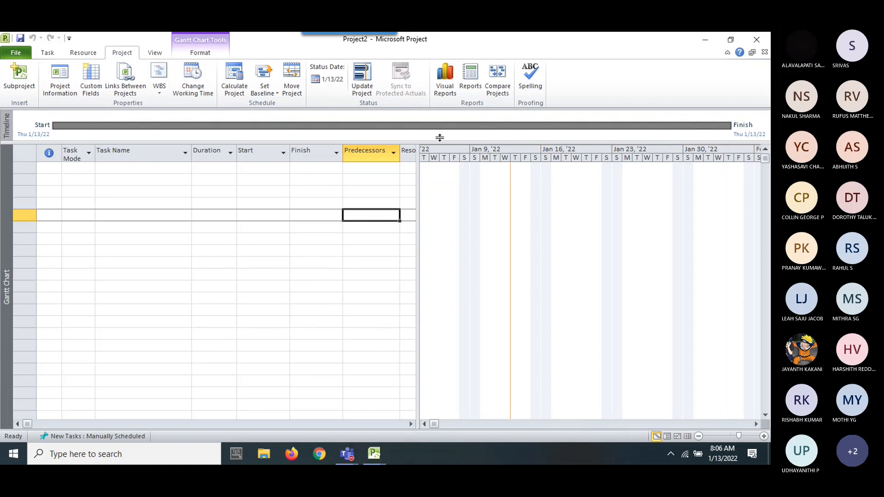
# View the project as a Calendar and as a Network Diagram, and return to the Gantt Chart view.
pyautogui.click(42, 56)
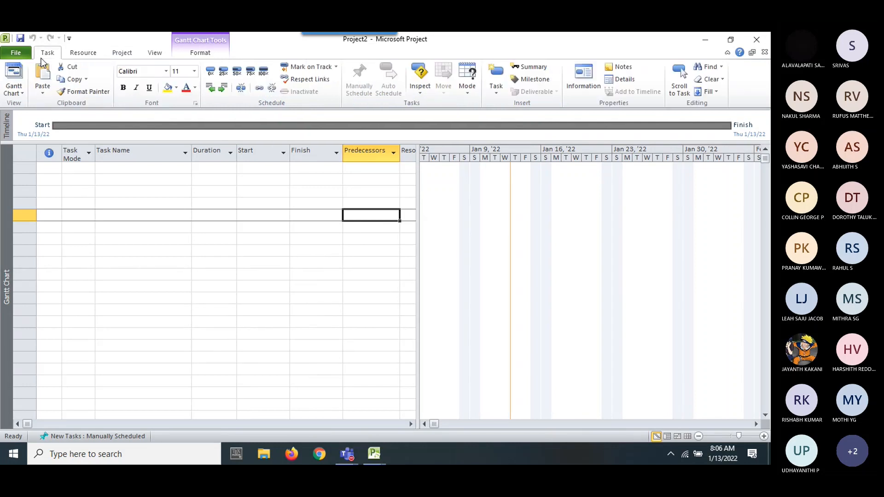
pyautogui.click(14, 89)
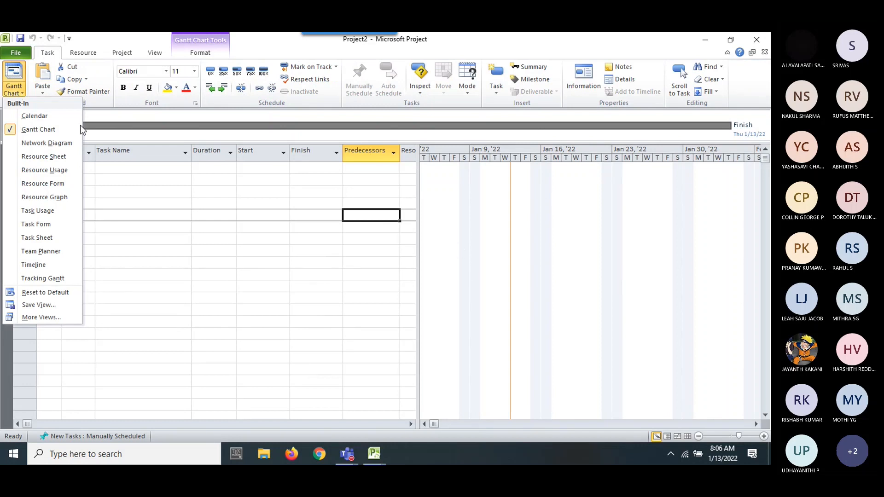
pyautogui.click(37, 116)
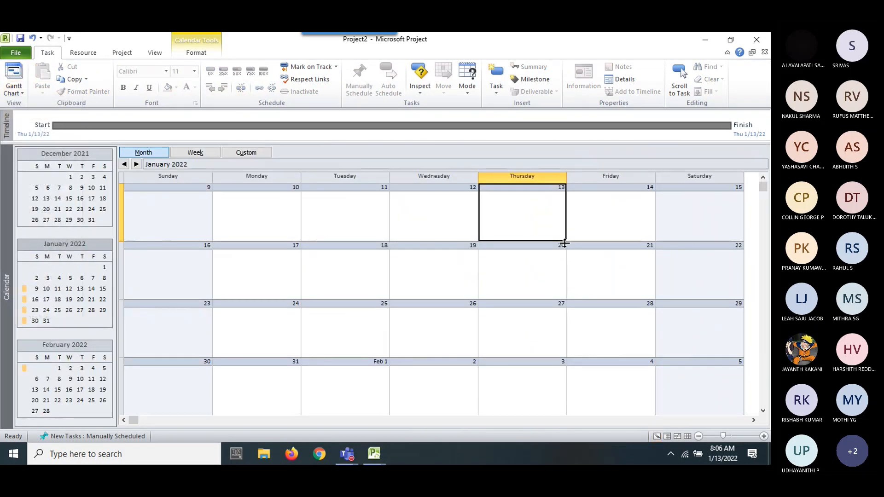
pyautogui.click(14, 88)
pyautogui.click(47, 143)
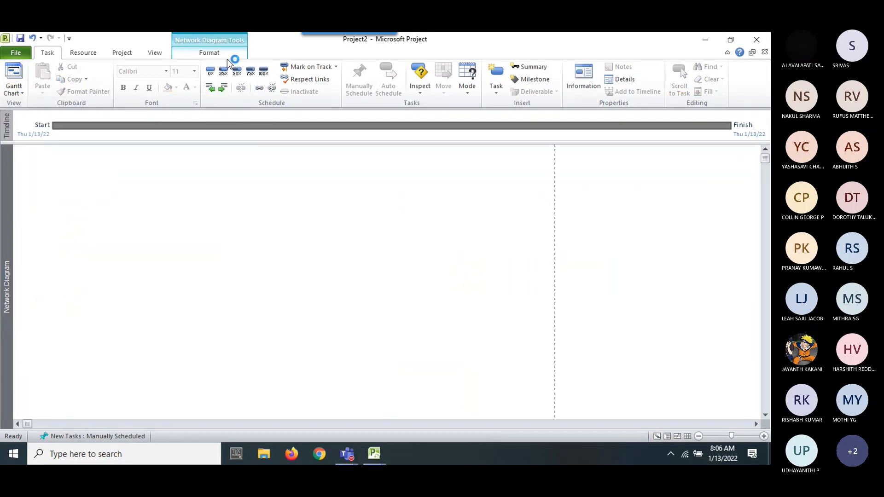
pyautogui.click(14, 73)
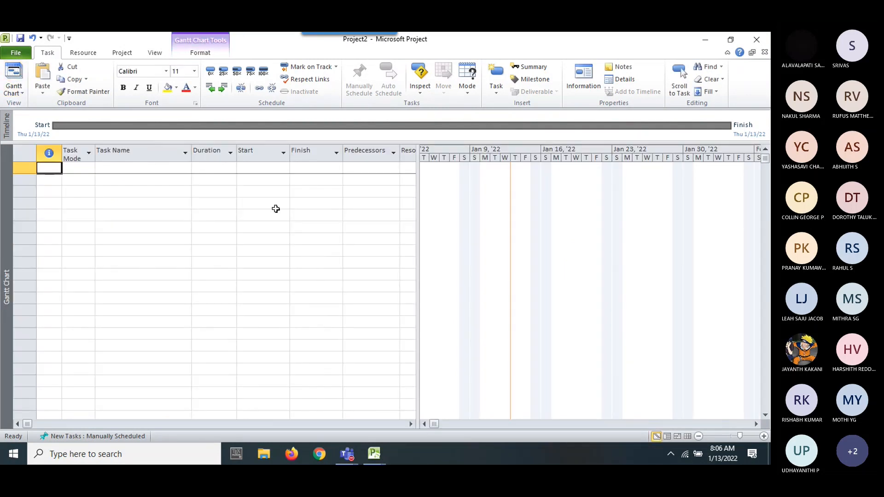
# Try to set the font of the first row's indicator cell to Garamond.
pyautogui.click(137, 70)
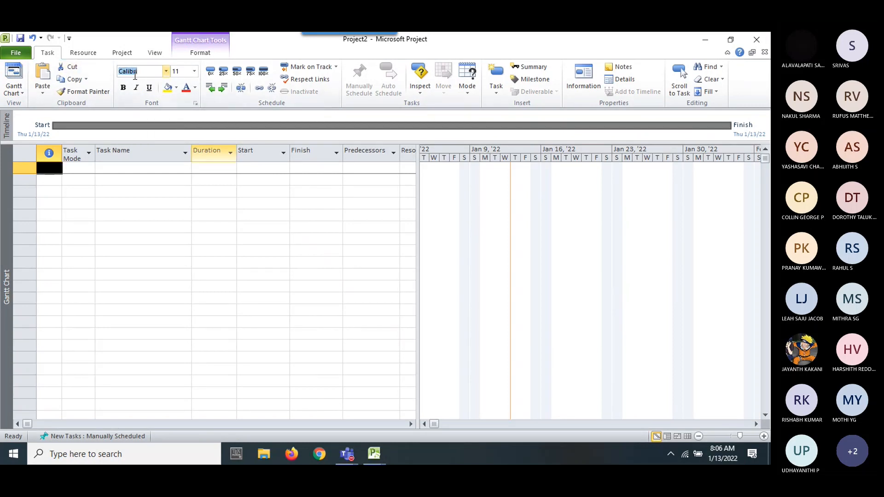
pyautogui.write('Garamond')
pyautogui.click(180, 71)
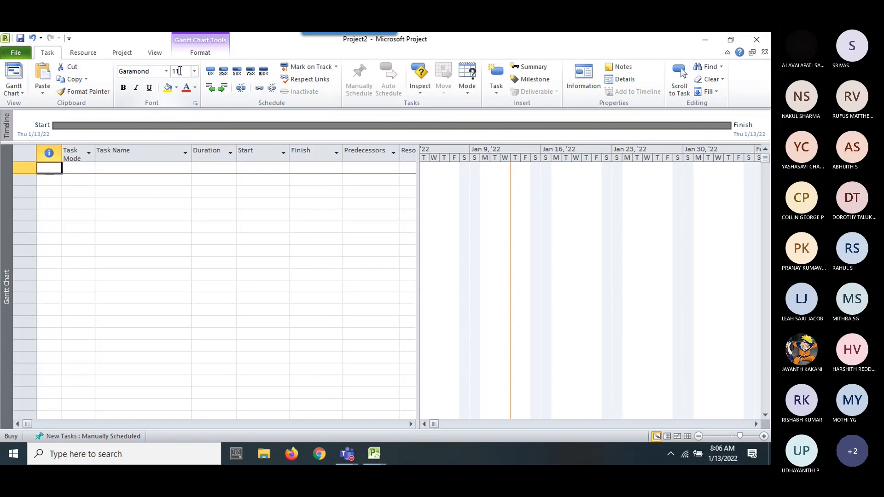
pyautogui.click(185, 236)
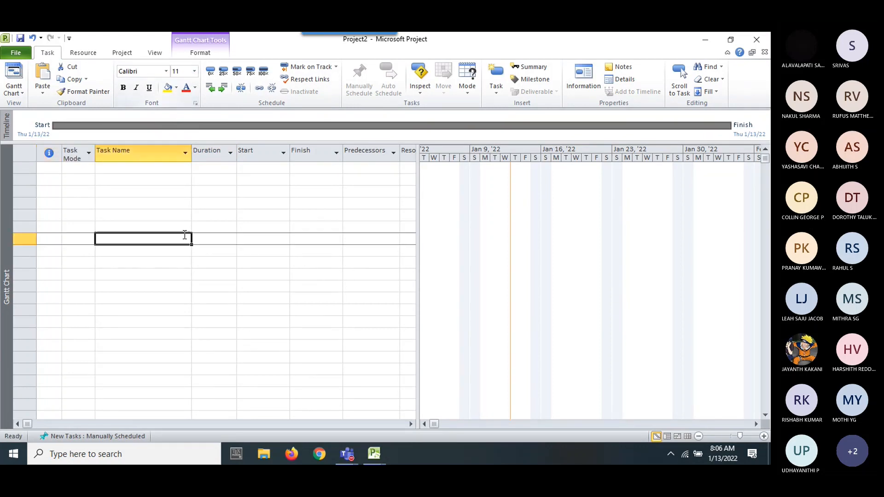
# Add a task named "Site Clearanace" in the first row of the task table.
pyautogui.click(143, 169)
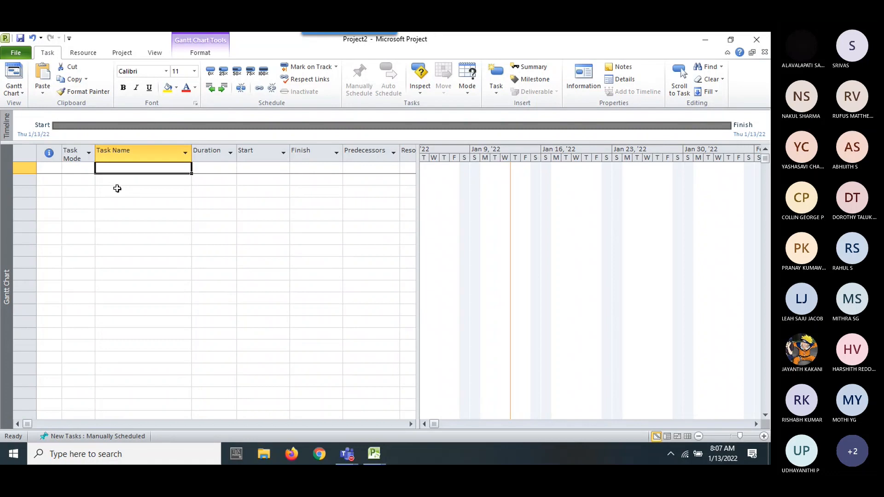
pyautogui.write('Site')
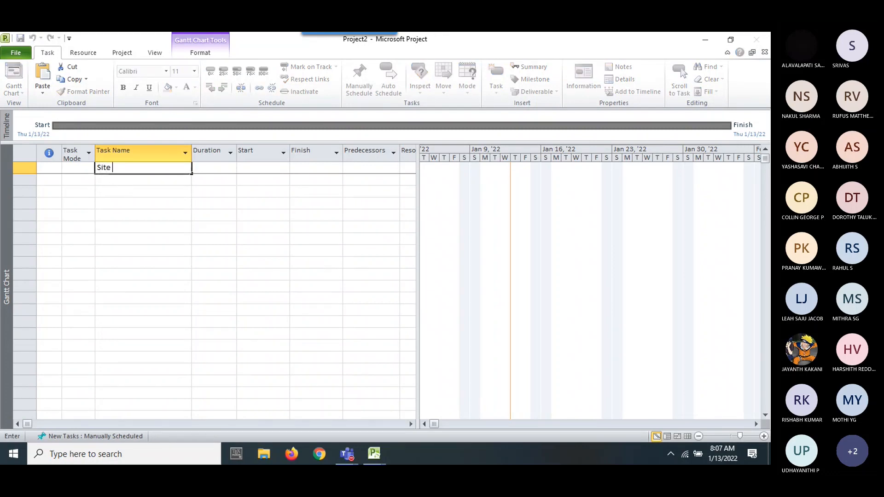
pyautogui.write(' Clearanace')
pyautogui.click(152, 215)
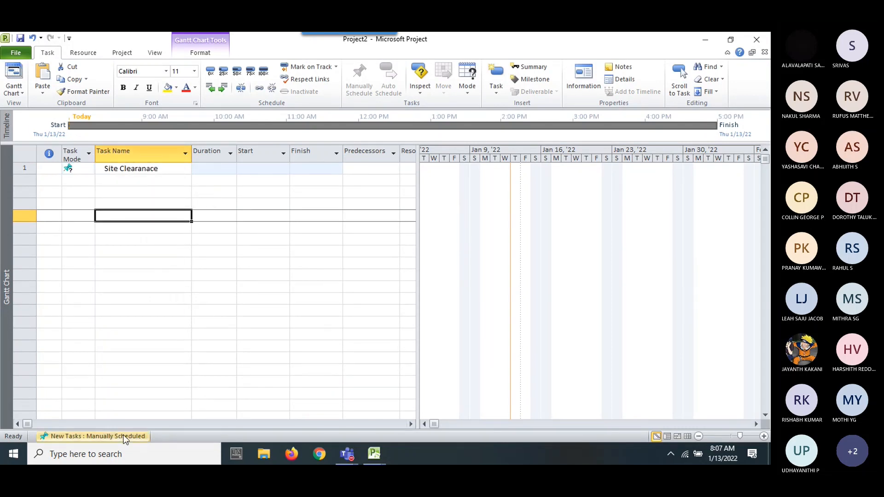
pyautogui.click(178, 249)
# Clear the name of the first task and delete its whole row from the task table.
pyautogui.click(123, 168)
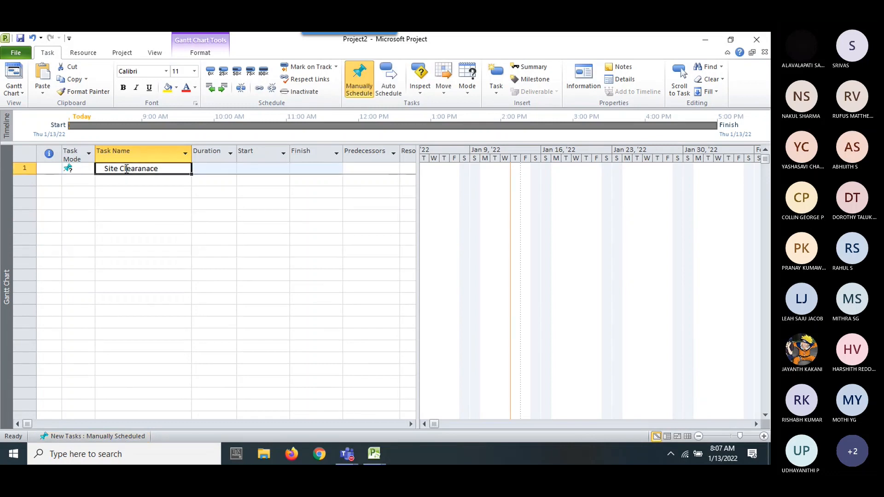
pyautogui.press('Delete')
pyautogui.click(143, 202)
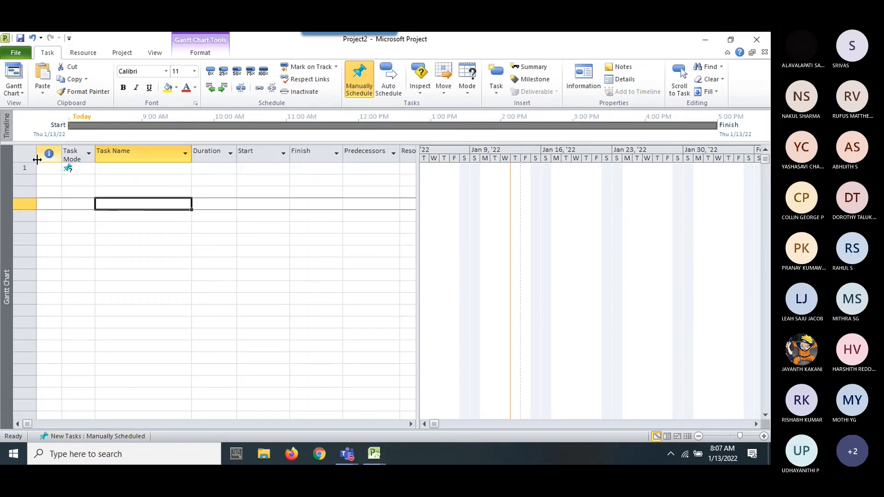
pyautogui.click(24, 168)
pyautogui.rightClick(24, 167)
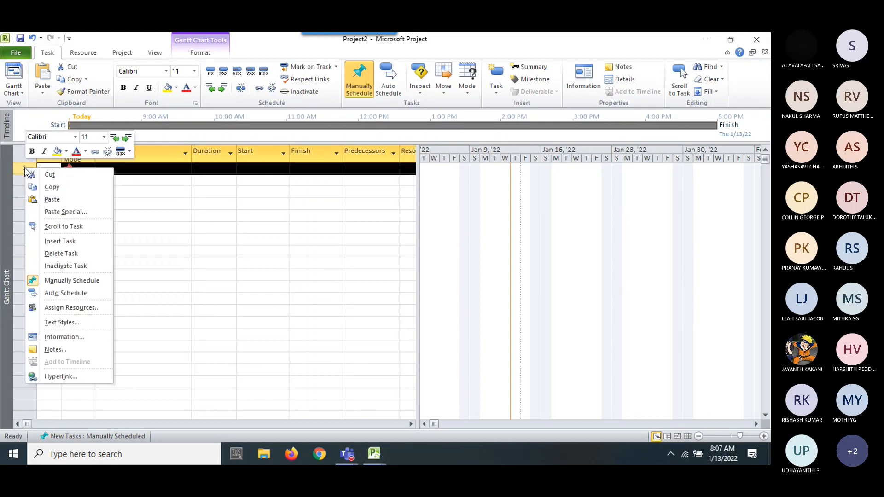
pyautogui.click(57, 253)
pyautogui.click(157, 249)
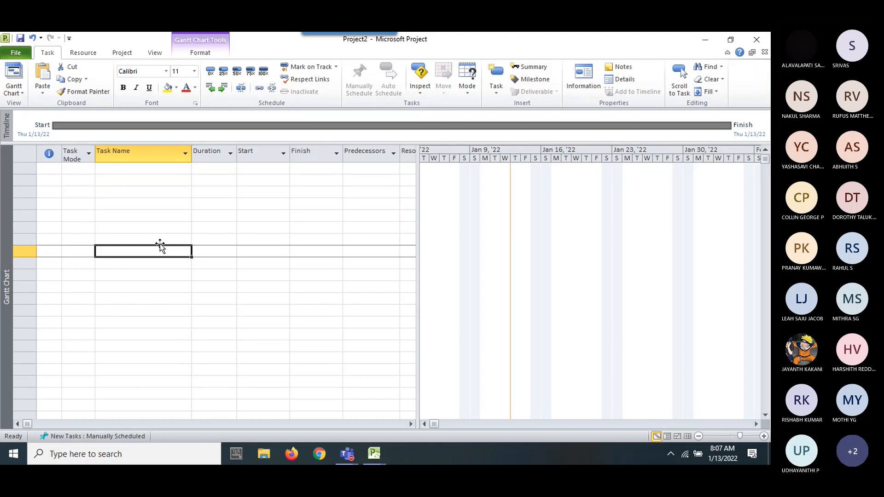
# Look over the WBS options, the working time calendar and the project information, and close them without changes.
pyautogui.click(122, 53)
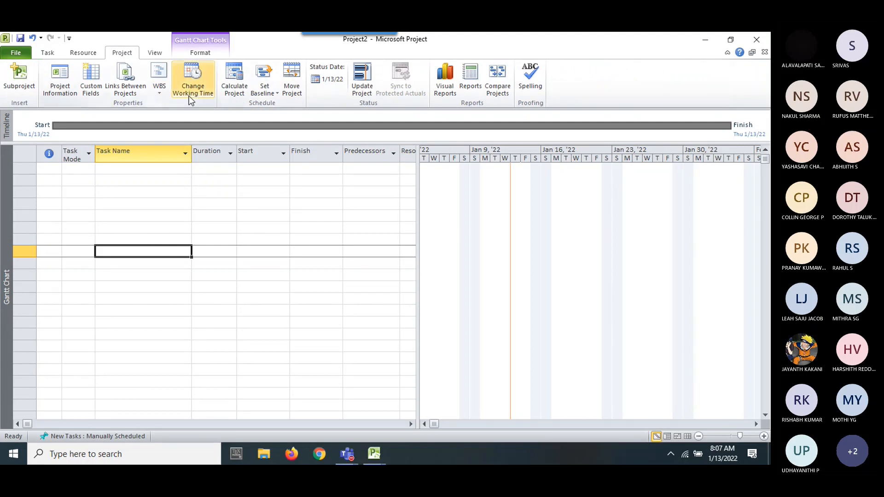
pyautogui.click(159, 89)
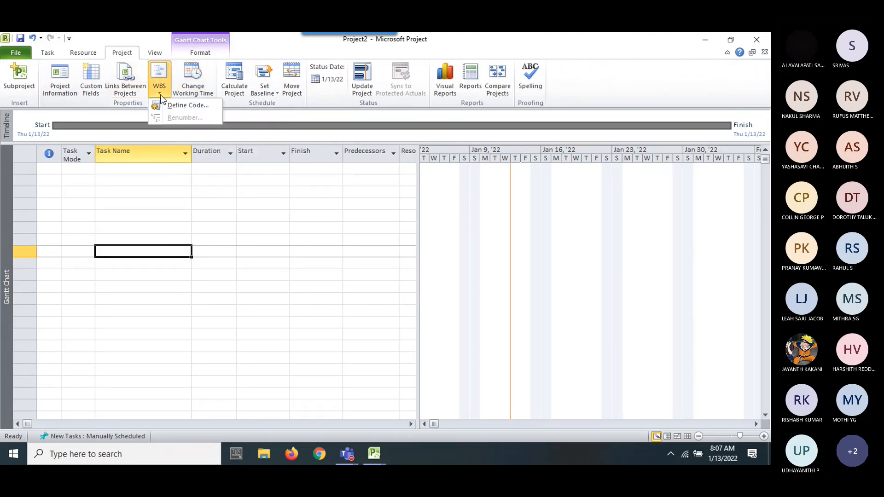
pyautogui.click(192, 93)
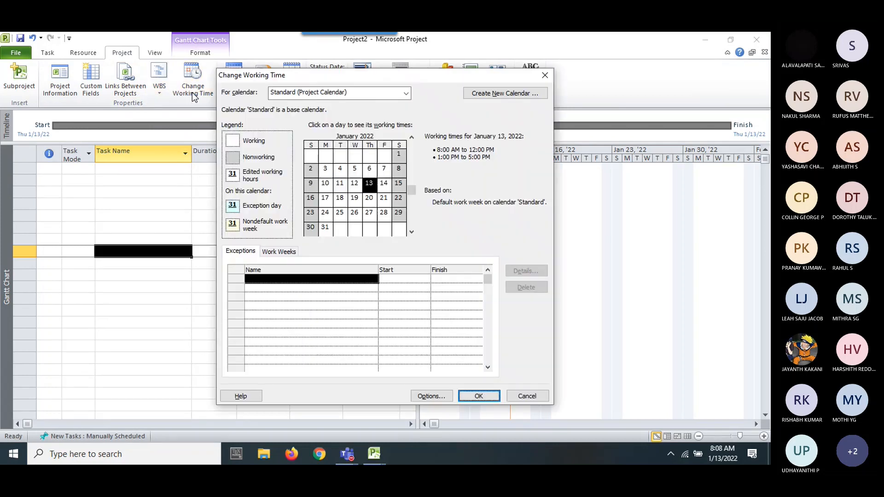
pyautogui.click(544, 76)
pyautogui.click(65, 90)
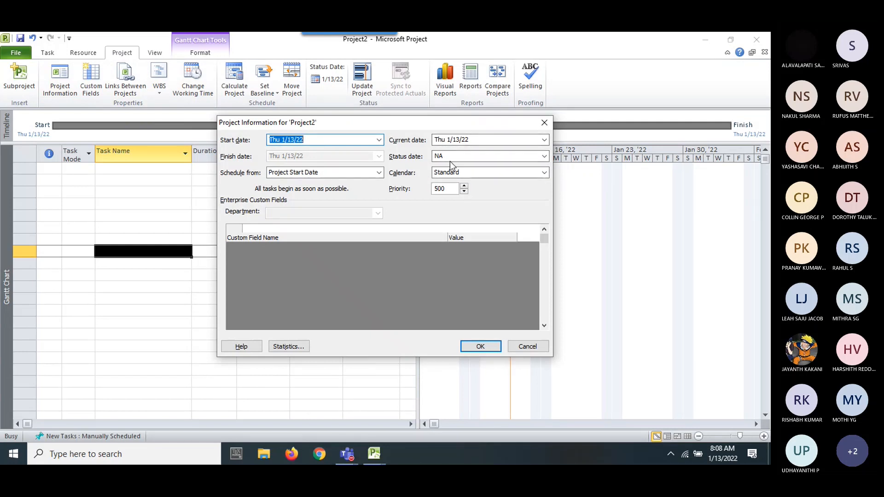
pyautogui.click(543, 123)
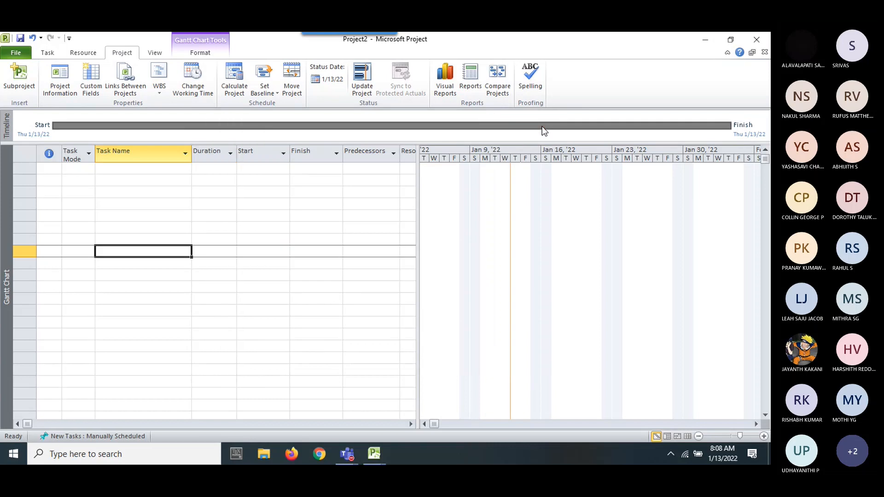
# Compare the working times of the 24 Hours, Night Shift and Standard calendars, ending on Standard.
pyautogui.click(187, 90)
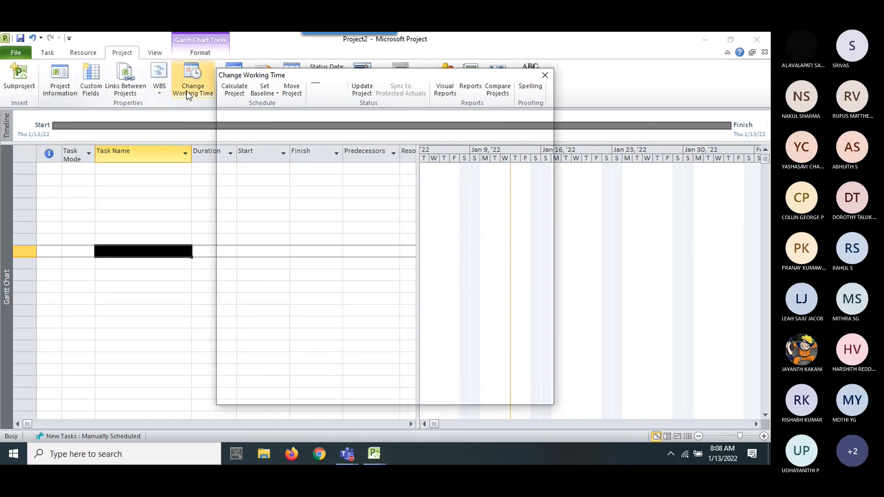
pyautogui.click(341, 94)
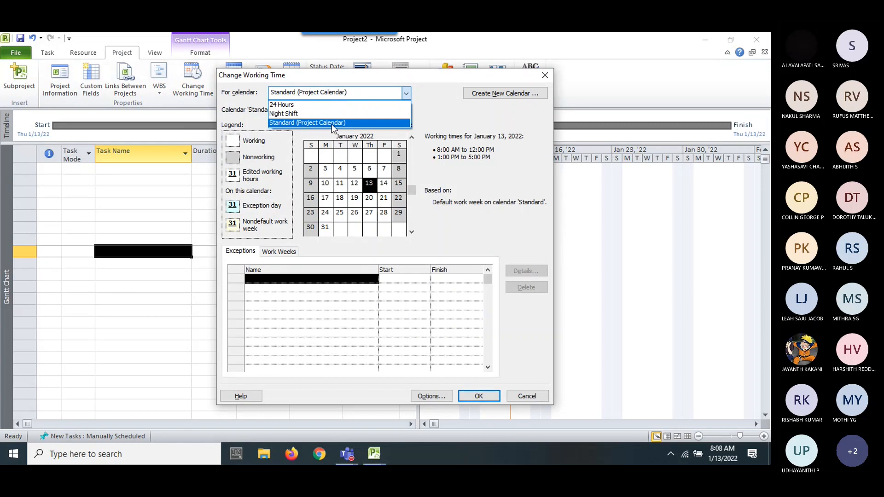
pyautogui.click(291, 105)
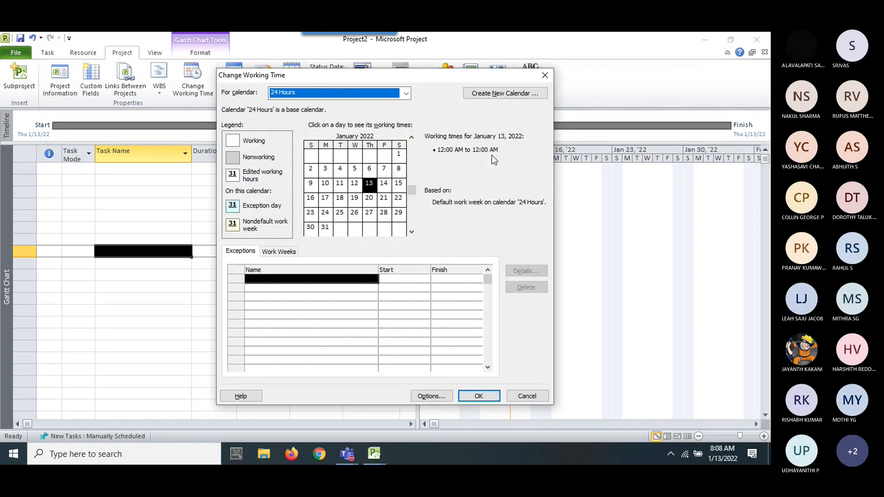
pyautogui.click(332, 98)
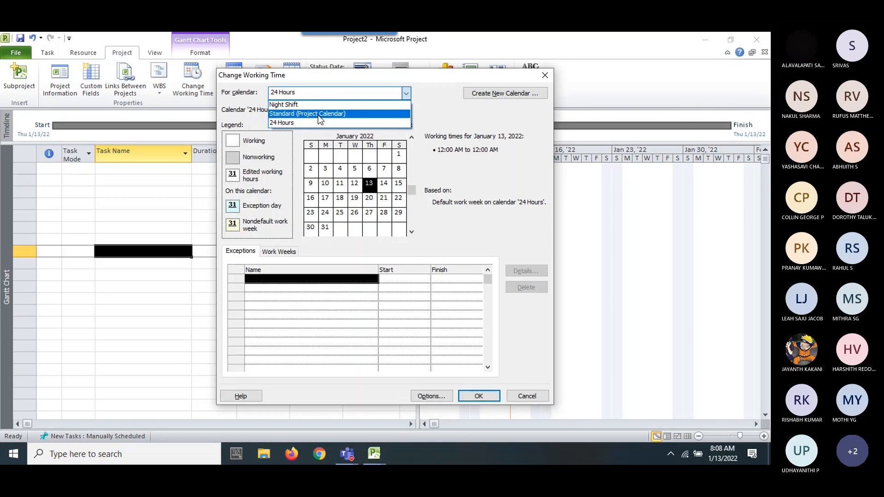
pyautogui.click(307, 108)
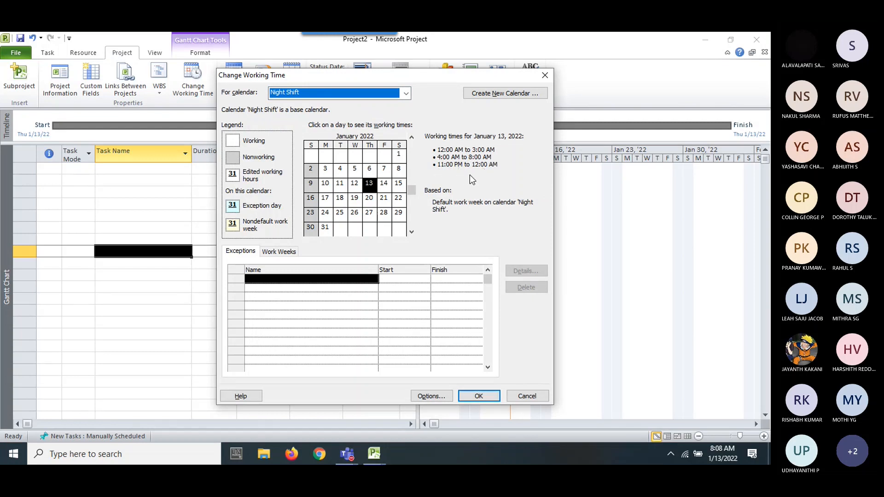
pyautogui.click(300, 91)
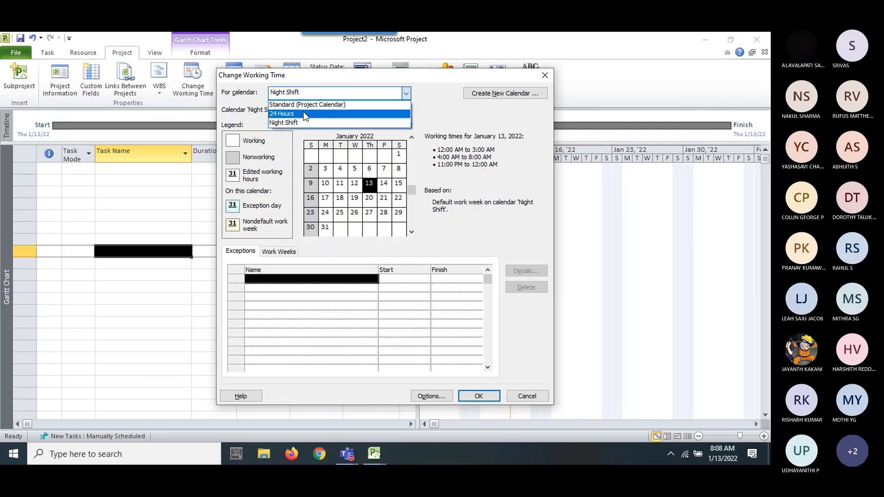
pyautogui.click(303, 105)
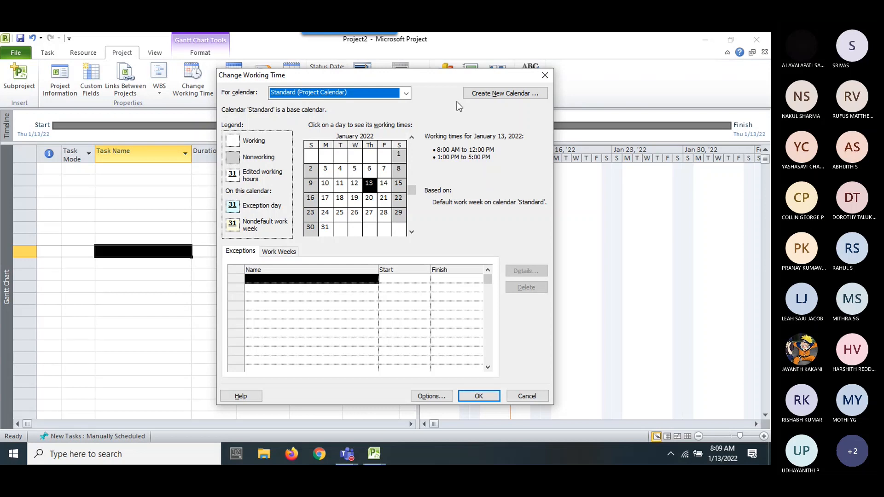
# Create a new base calendar named "Construction Calendar" as a copy of the Standard calendar.
pyautogui.click(503, 95)
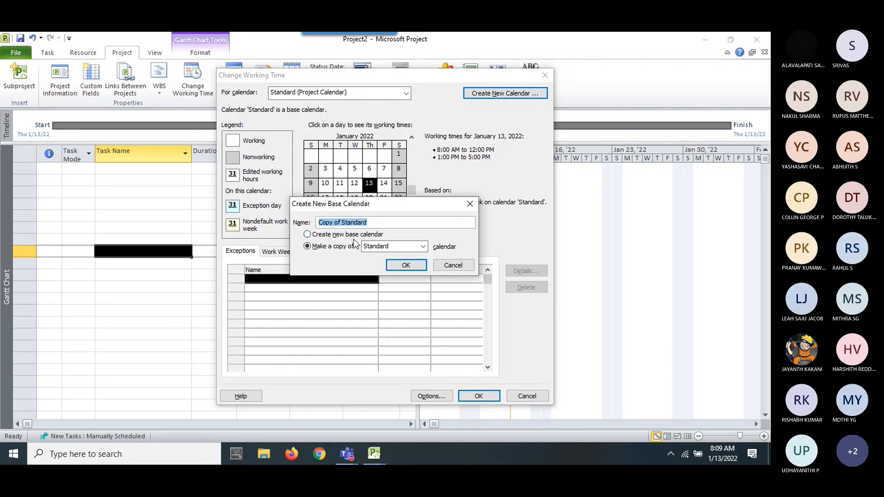
pyautogui.click(388, 248)
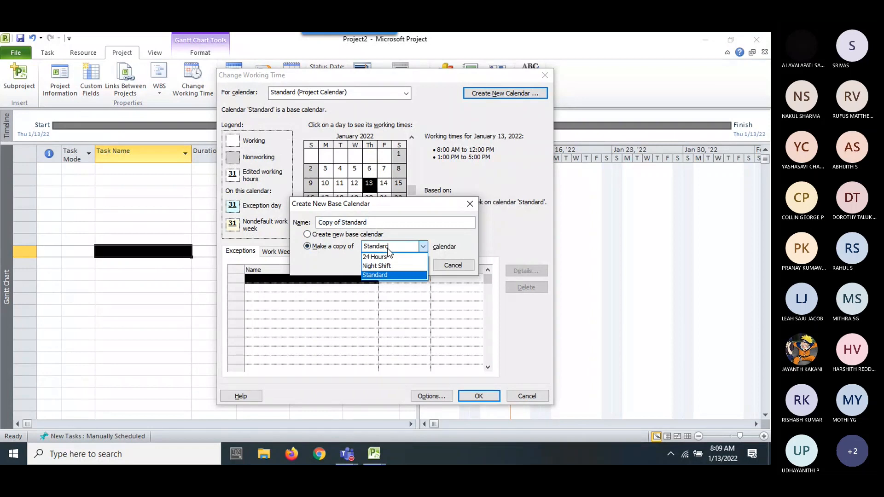
pyautogui.click(388, 248)
pyautogui.moveTo(378, 222); pyautogui.dragTo(320, 219)
pyautogui.write('C')
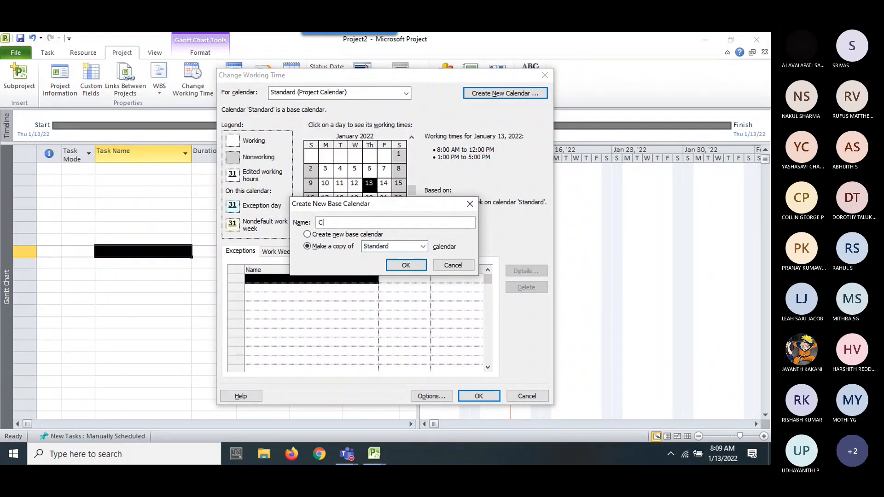
pyautogui.write('onstruction Calendar')
pyautogui.click(406, 264)
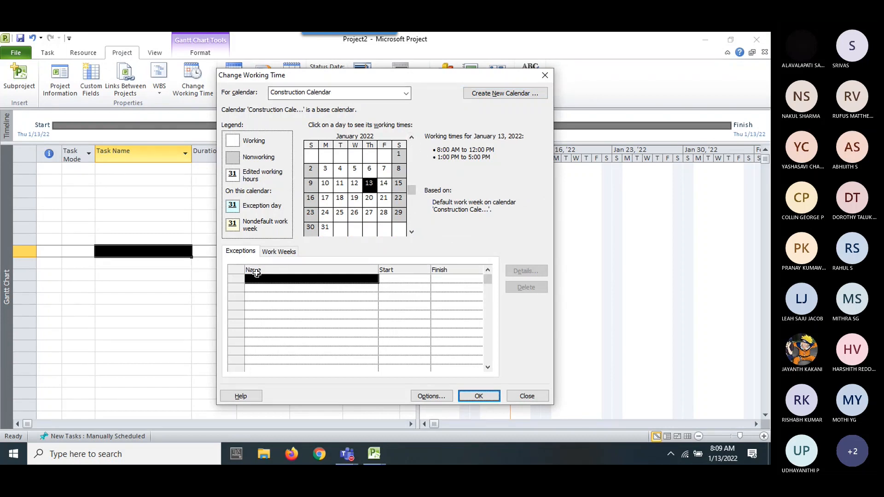
# In the Construction Calendar's default work week, set Monday through Saturday to use specific working times.
pyautogui.click(276, 254)
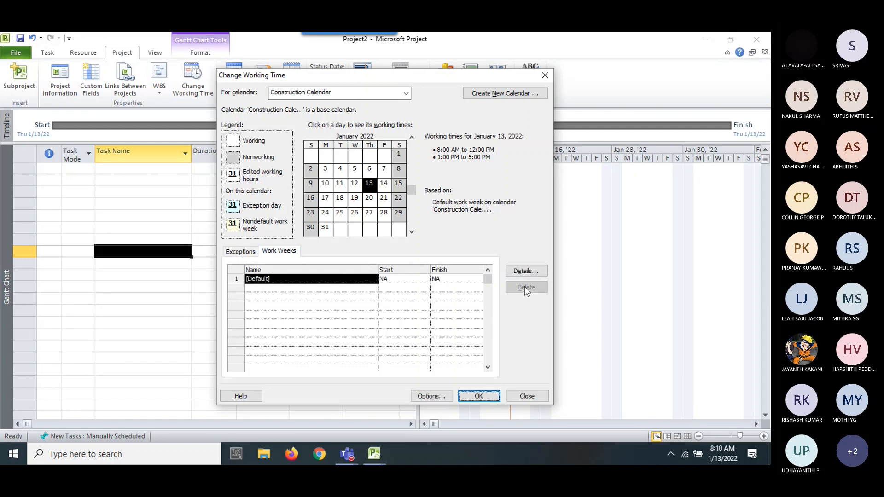
pyautogui.click(523, 272)
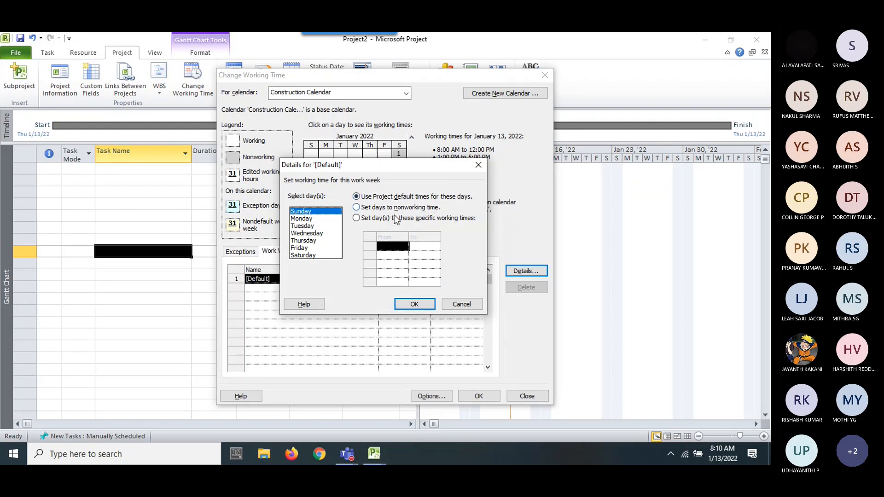
pyautogui.click(307, 220)
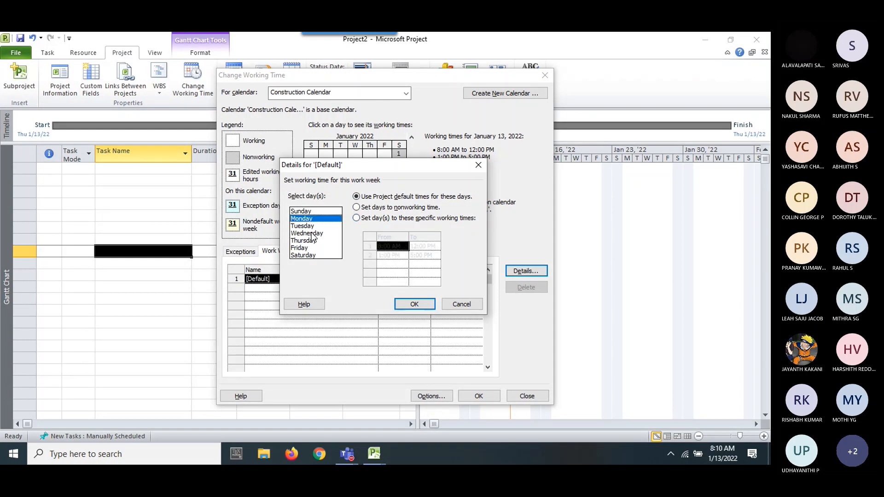
pyautogui.keyDown('ctrl'); pyautogui.click(312, 226); pyautogui.keyUp('ctrl')
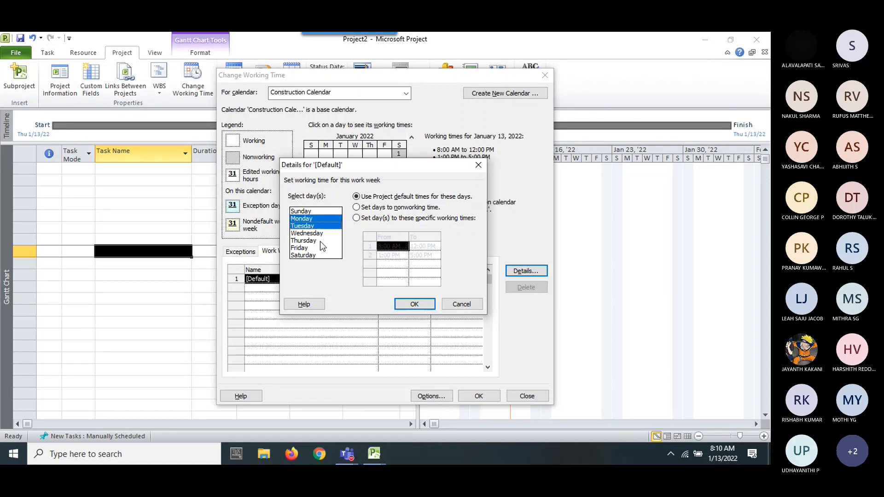
pyautogui.moveTo(321, 238); pyautogui.dragTo(316, 259)
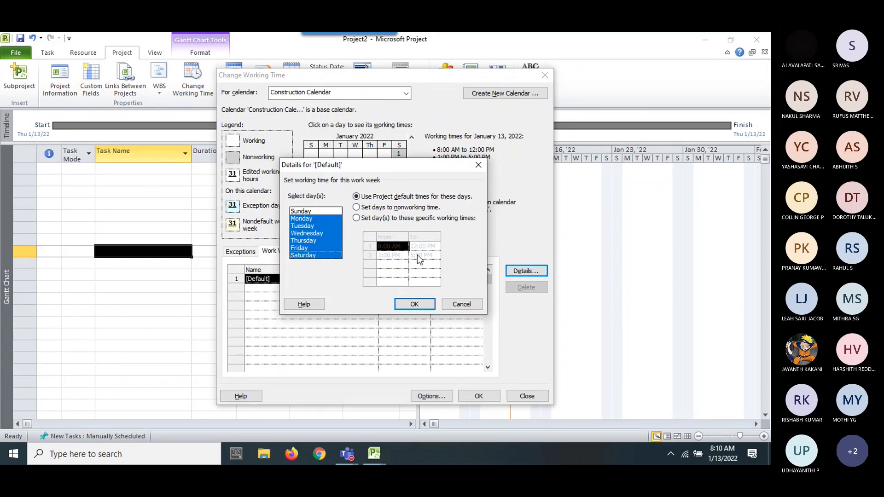
pyautogui.click(356, 219)
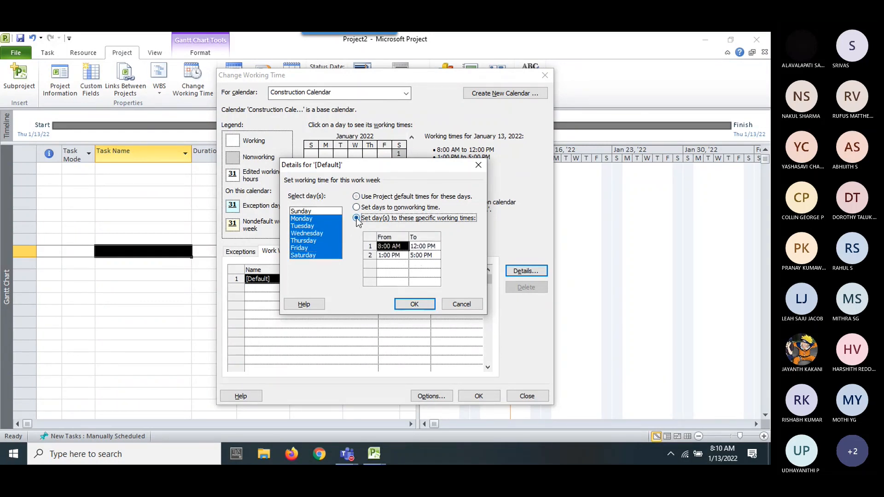
# Try a 9:00 AM start for the first shift, reset the days to the project default times, and re-enable specific working times.
pyautogui.click(388, 246)
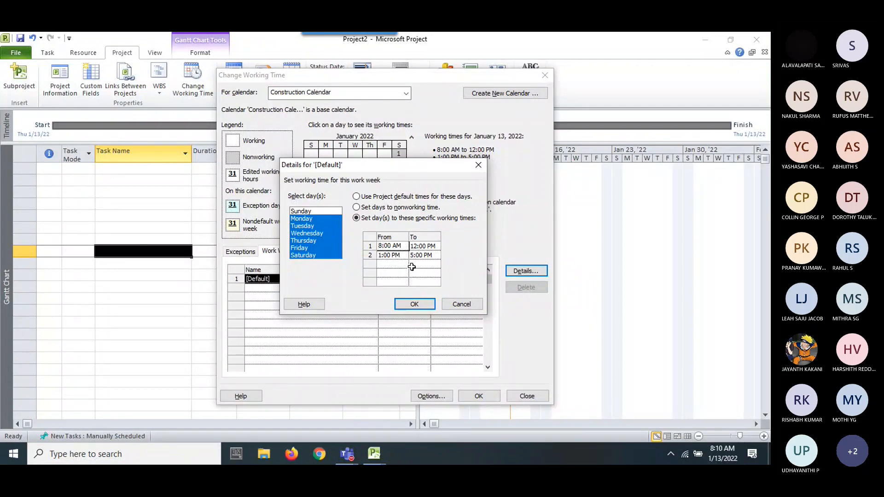
pyautogui.press('BackSpace')
pyautogui.write('9')
pyautogui.click(423, 247)
pyautogui.click(389, 255)
pyautogui.click(413, 255)
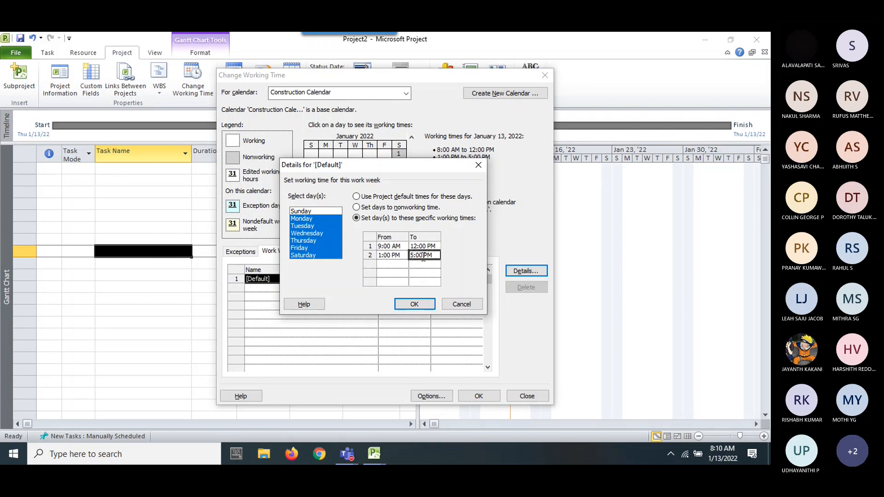
pyautogui.click(423, 246)
pyautogui.click(408, 245)
pyautogui.click(395, 245)
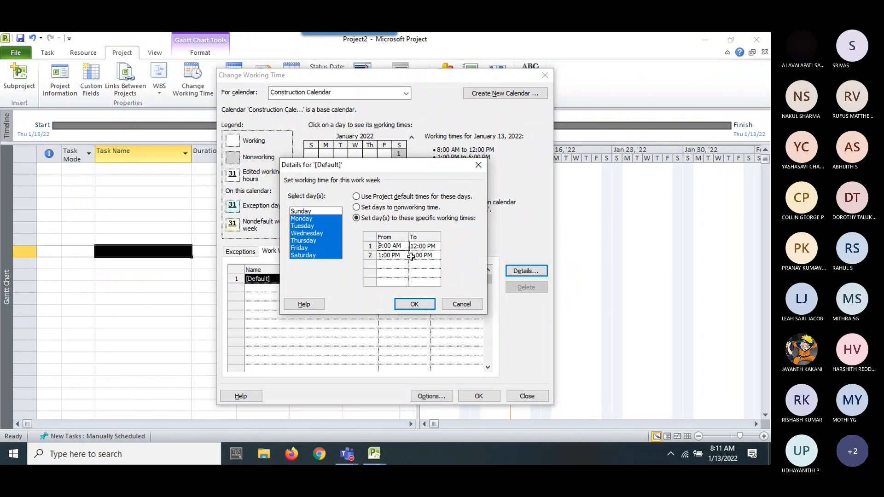
pyautogui.click(390, 256)
pyautogui.click(378, 256)
pyautogui.click(420, 246)
pyautogui.click(356, 197)
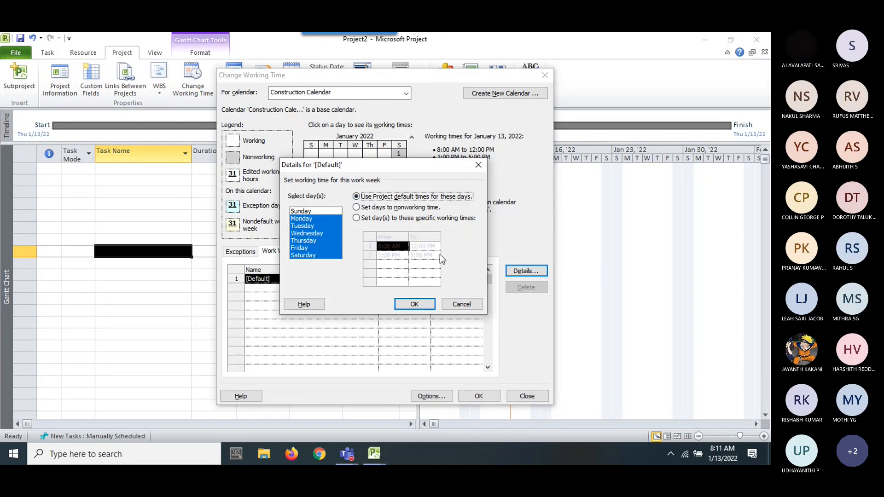
pyautogui.click(357, 219)
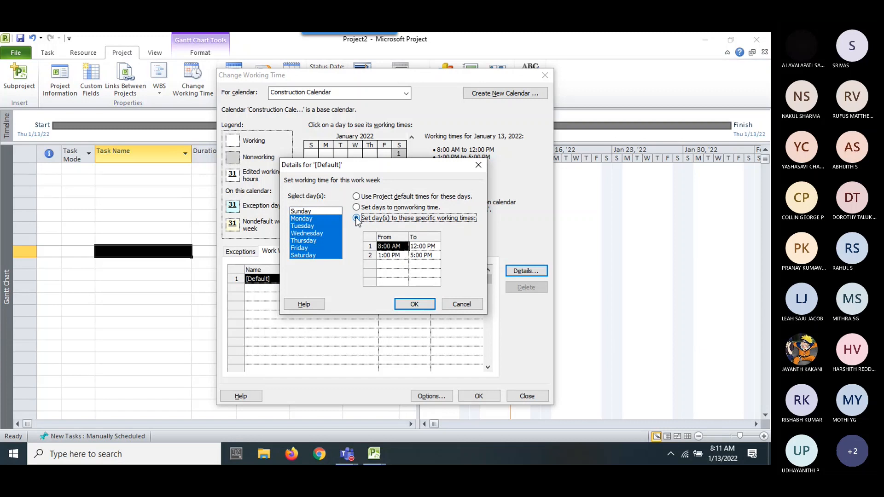
pyautogui.click(394, 246)
pyautogui.click(417, 247)
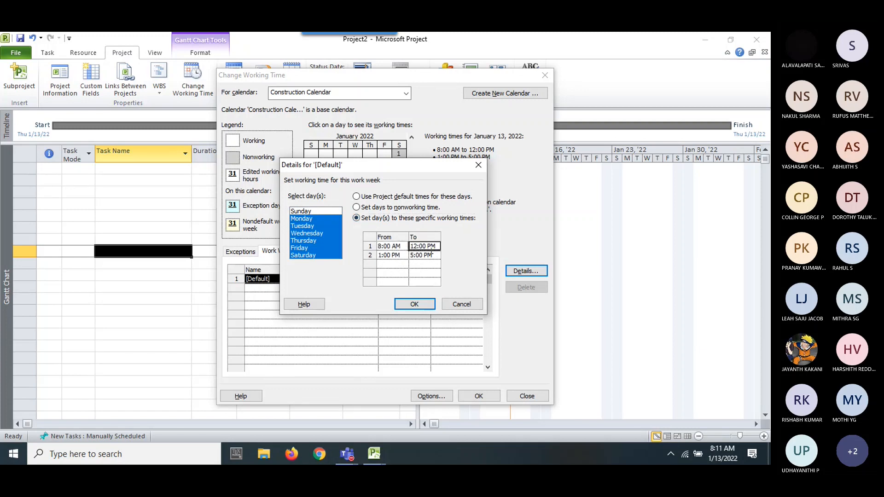
pyautogui.click(405, 247)
pyautogui.write('9')
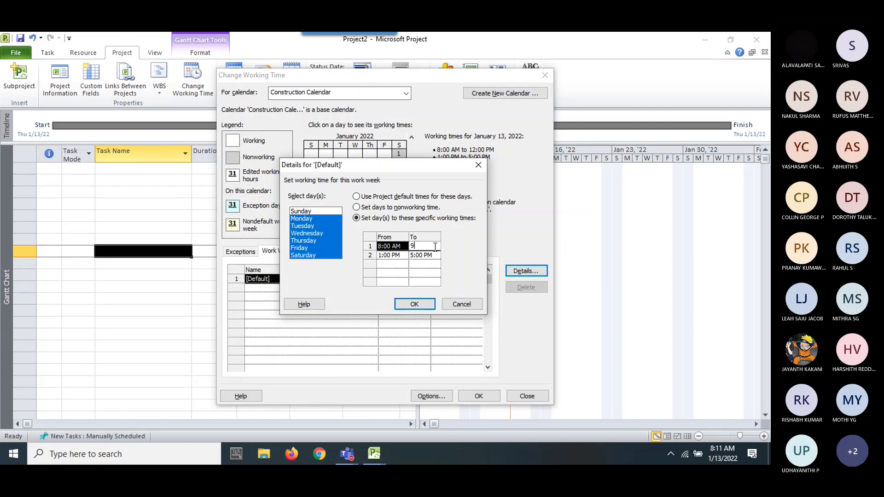
pyautogui.click(407, 304)
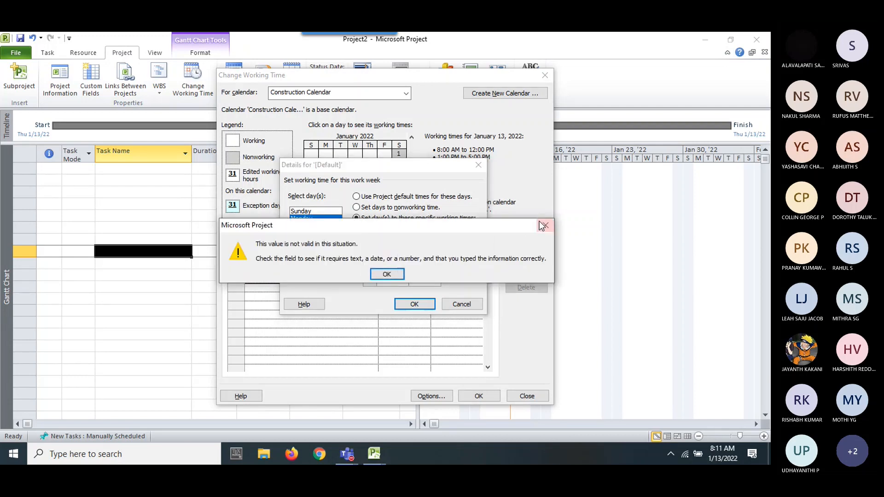
pyautogui.click(542, 226)
pyautogui.click(407, 261)
pyautogui.click(387, 274)
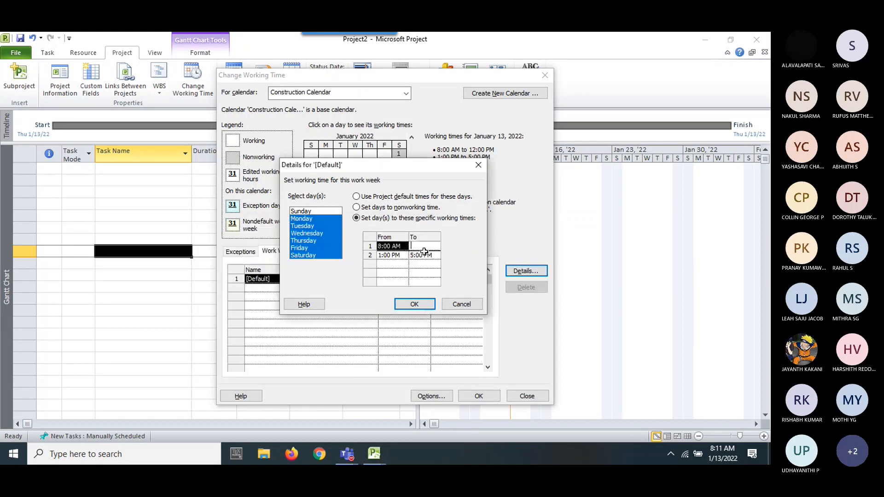
# Set the first shift for Monday through Saturday to run from 9:00 AM to 12:30 PM.
pyautogui.write('12:30')
pyautogui.click(421, 261)
pyautogui.click(401, 246)
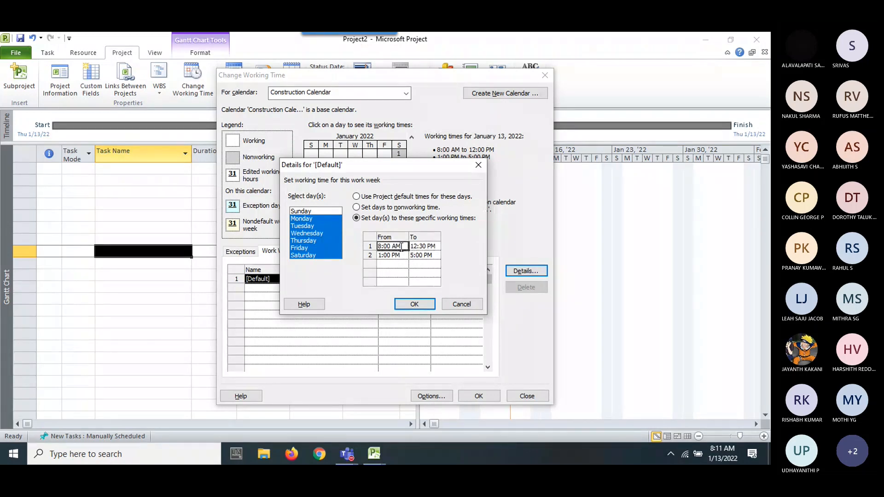
pyautogui.write('9')
pyautogui.click(400, 272)
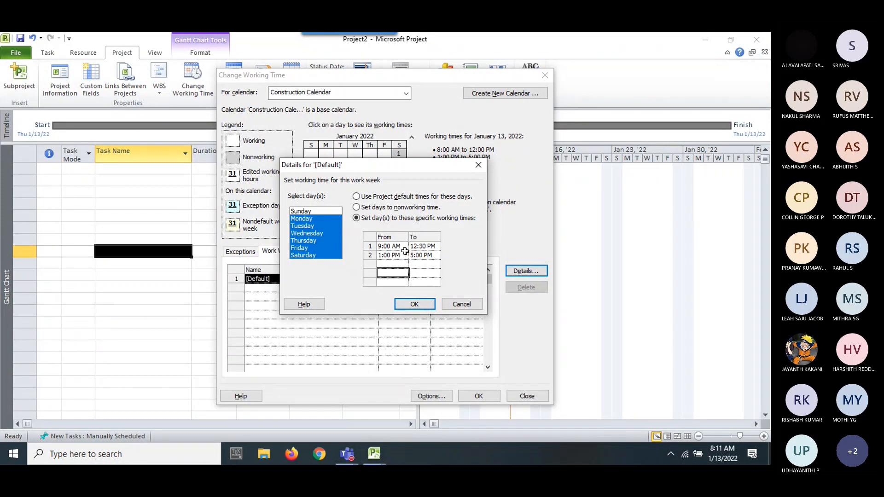
# Set the second shift's start time for Monday through Saturday to 1:30 PM.
pyautogui.click(401, 254)
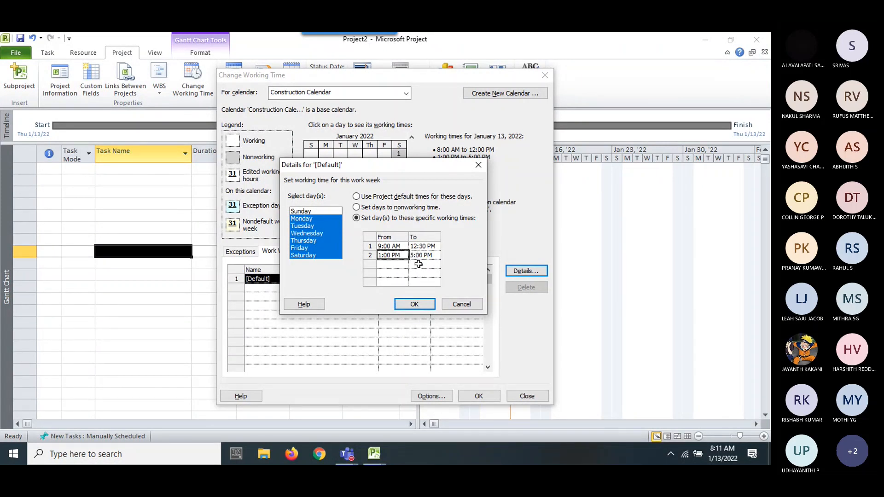
pyautogui.write('1:30')
pyautogui.press('Tab')
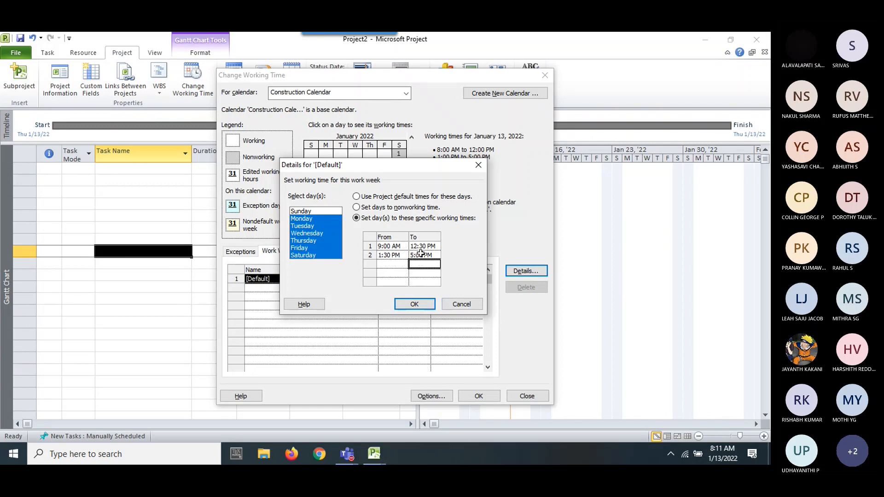
# Set the second shift's end time to 6:00 PM and the first shift's end time to 1:00 PM for Monday through Saturday.
pyautogui.write('6')
pyautogui.click(424, 271)
pyautogui.click(428, 246)
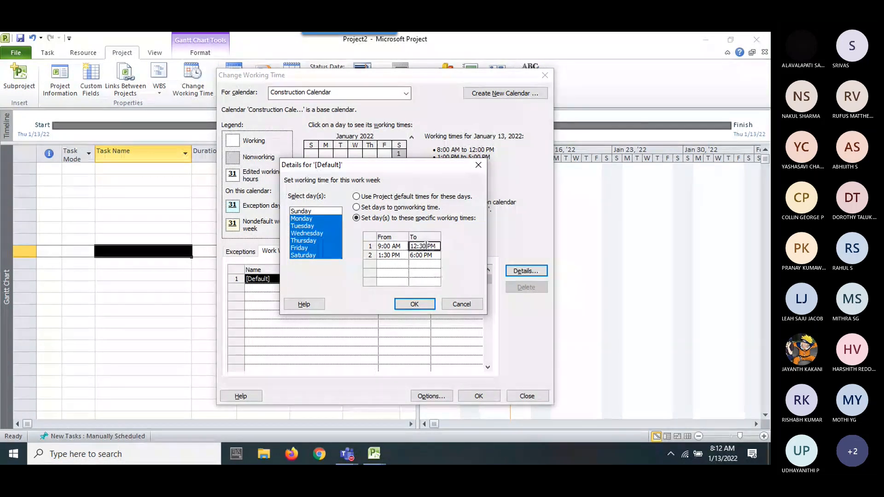
pyautogui.write('1:00 PM')
pyautogui.click(428, 272)
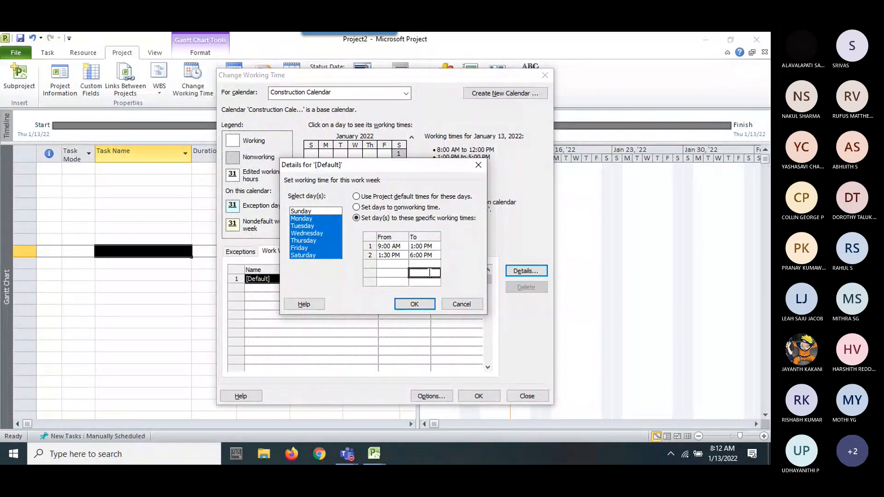
# Set the second shift's start time to 2:00 PM and save the default work week's working times.
pyautogui.click(385, 256)
pyautogui.write('2:00 PM')
pyautogui.click(420, 272)
pyautogui.click(404, 306)
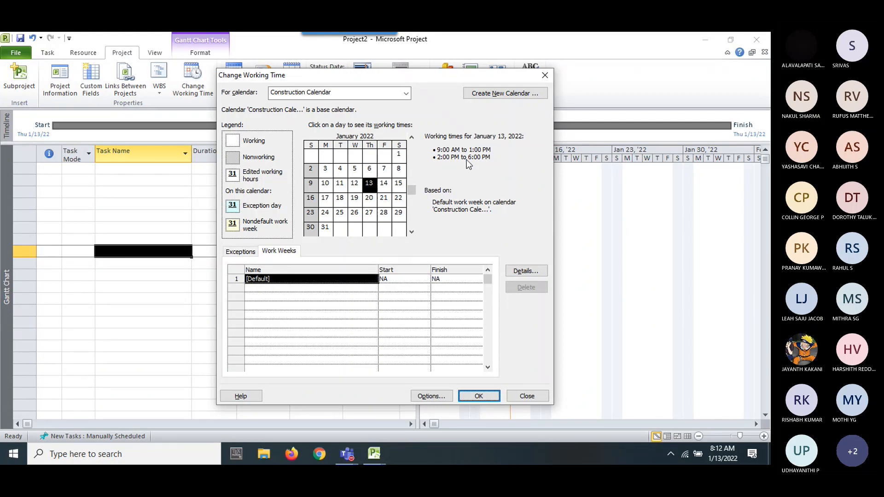
pyautogui.click(536, 271)
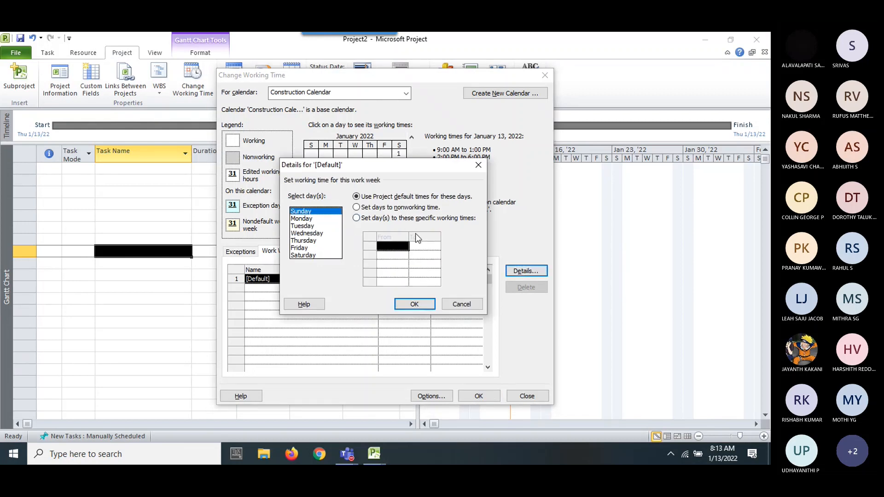
pyautogui.click(470, 304)
# Add a calendar exception named New Year Holiday to the Construction Calendar.
pyautogui.click(244, 253)
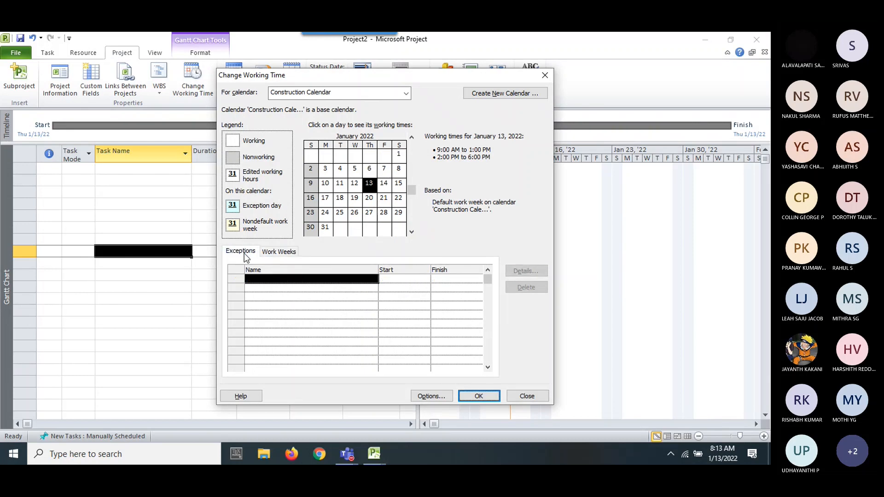
pyautogui.click(263, 278)
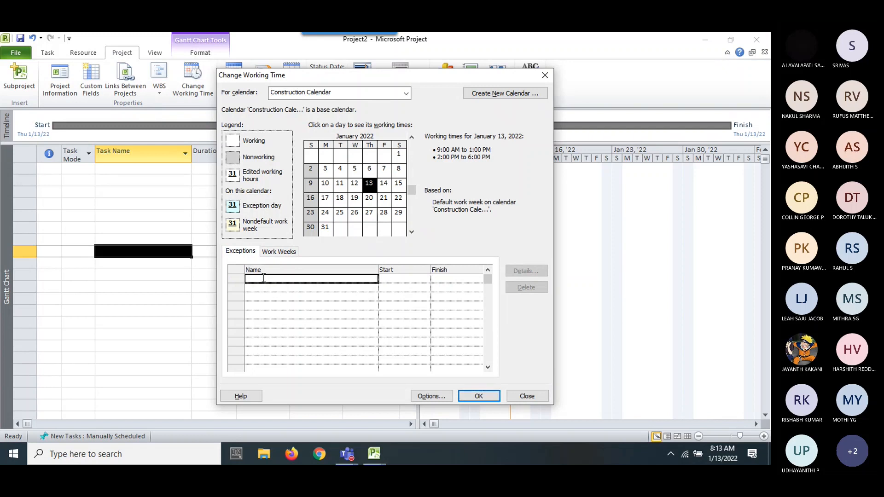
pyautogui.write('New Y')
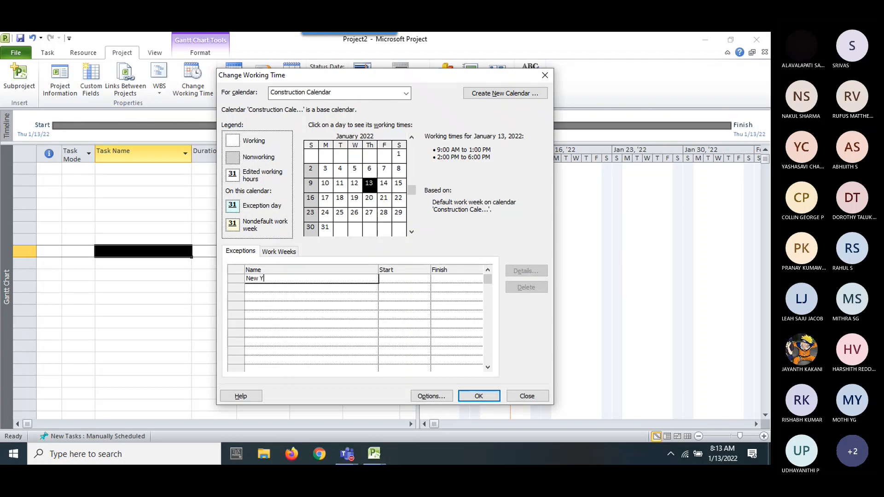
pyautogui.write('ear Holiday')
pyautogui.click(391, 332)
# Set both the start and finish dates of the New Year Holiday exception to 1/1/2022.
pyautogui.click(407, 279)
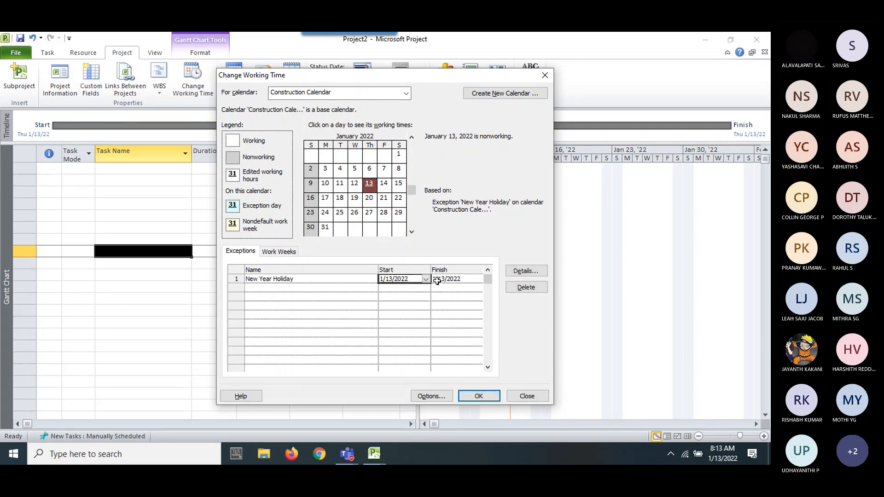
pyautogui.click(425, 280)
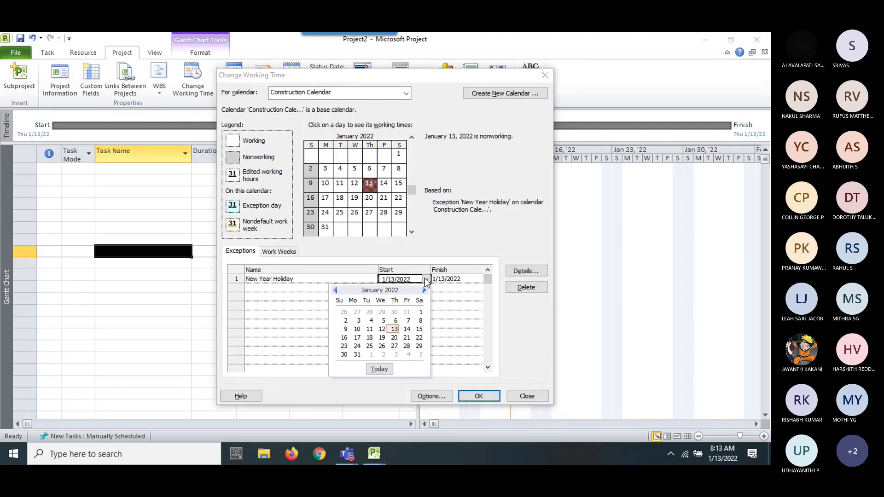
pyautogui.click(421, 312)
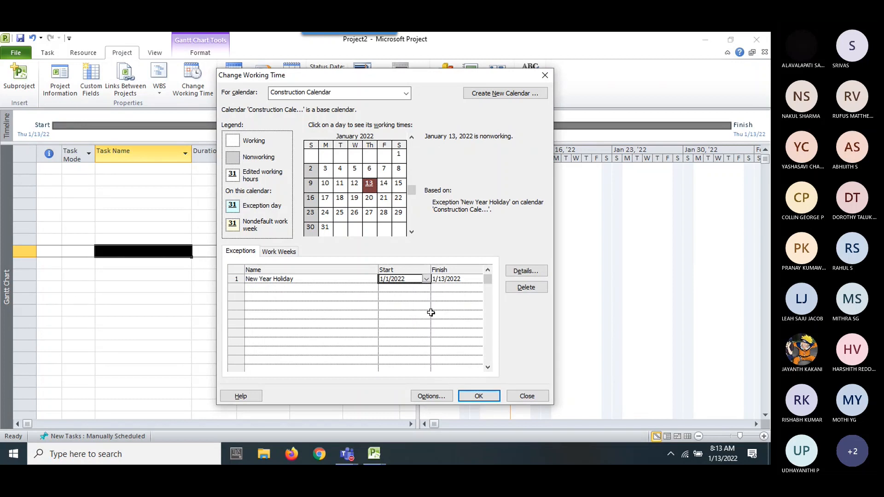
pyautogui.click(453, 280)
pyautogui.click(479, 279)
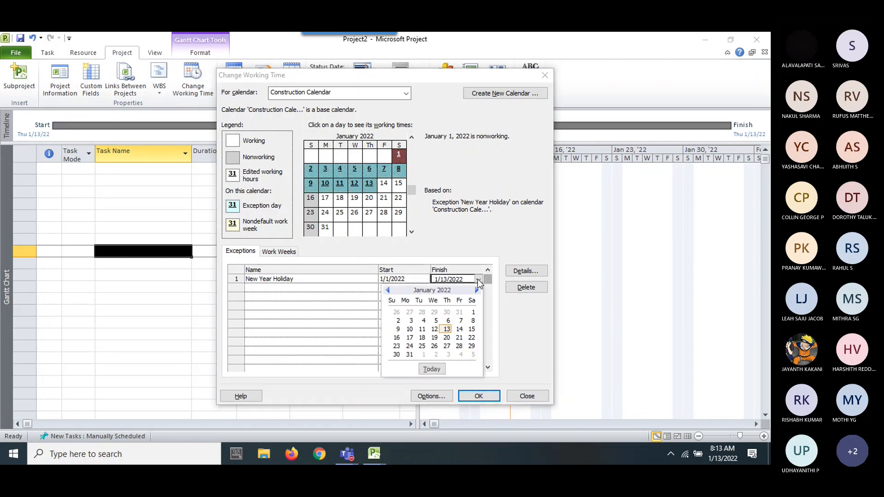
pyautogui.click(473, 312)
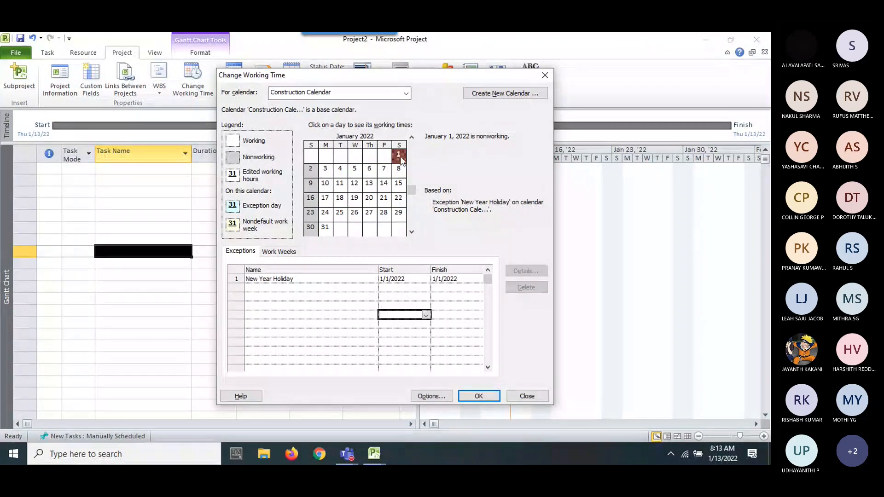
pyautogui.moveTo(400, 158)
# Add a second calendar exception named Republic Day below the New Year Holiday.
pyautogui.click(263, 288)
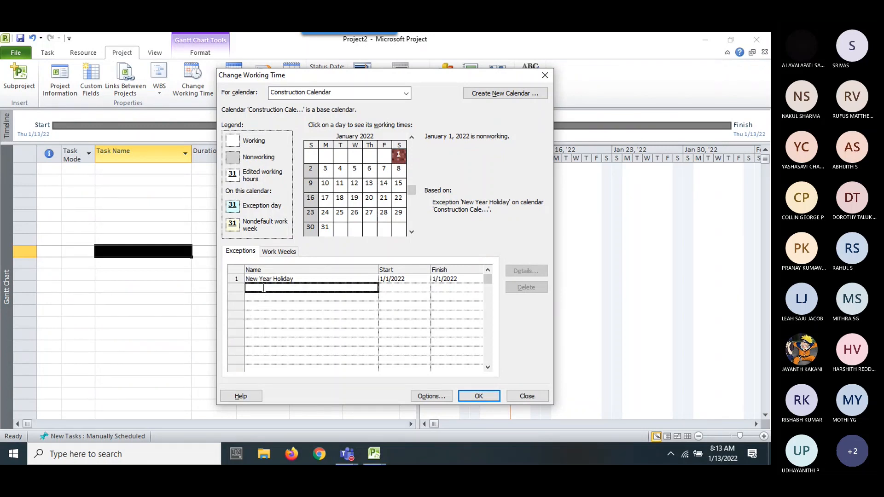
pyautogui.write('Repu')
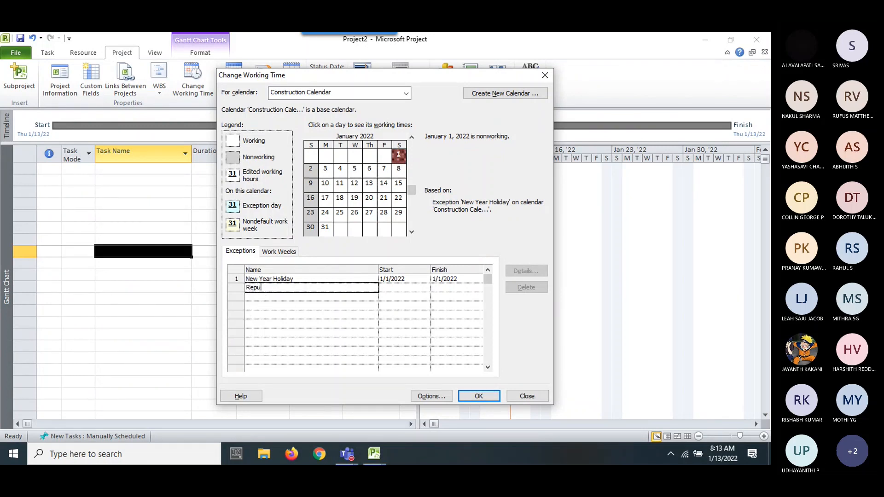
pyautogui.write('blic Day')
pyautogui.press('Return')
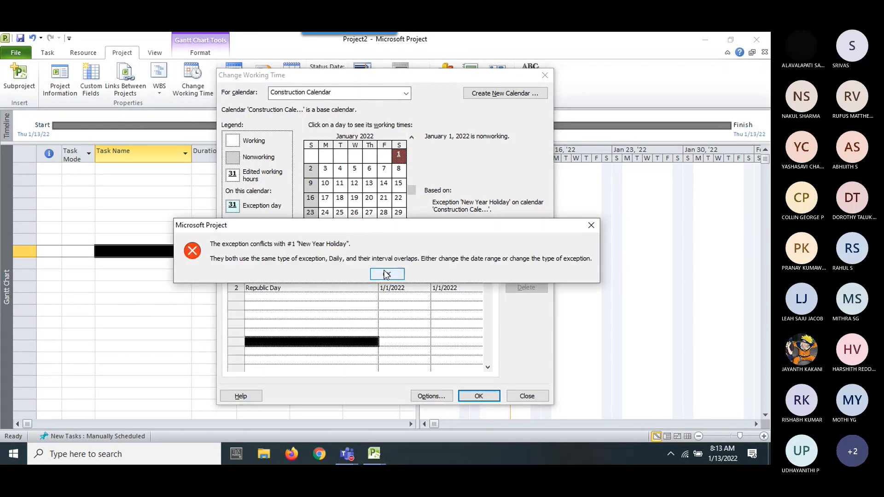
pyautogui.click(385, 273)
# Set the Republic Day exception's date to 1/26/2022.
pyautogui.click(398, 288)
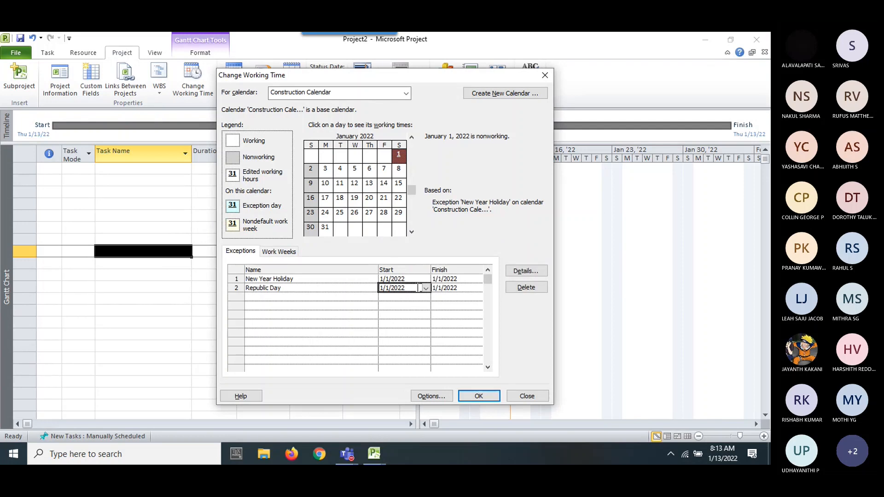
pyautogui.click(425, 288)
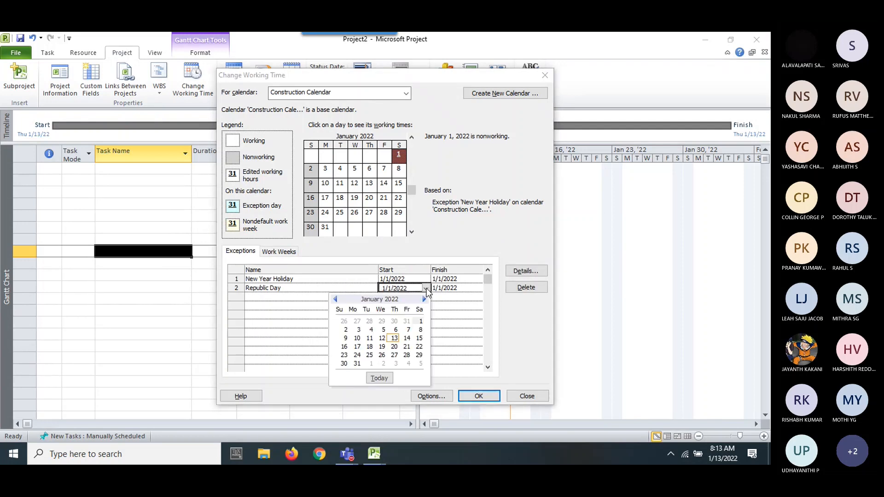
pyautogui.click(381, 355)
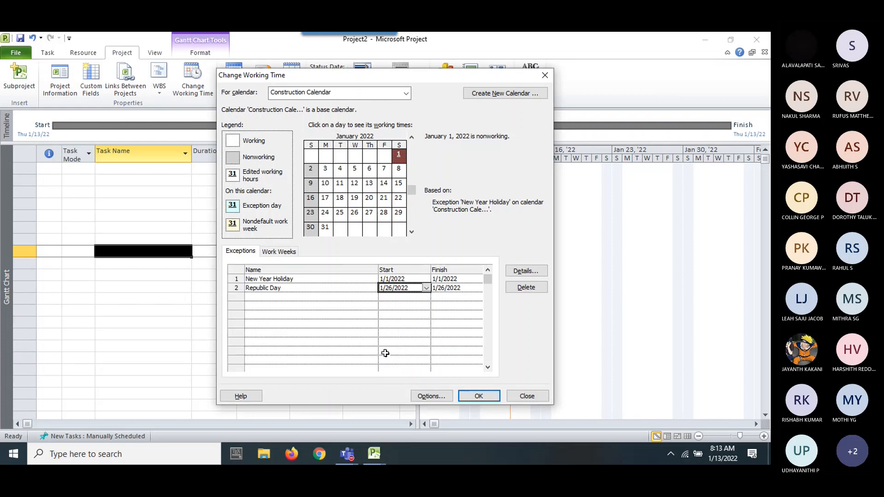
pyautogui.click(454, 323)
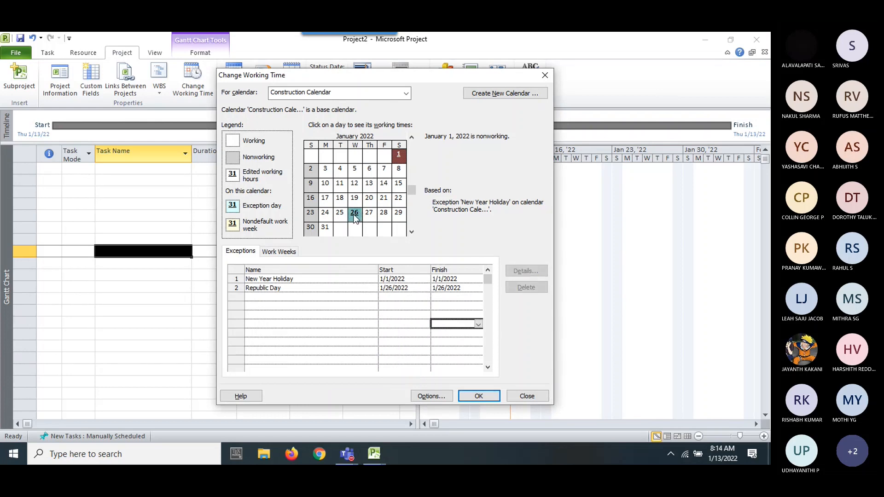
pyautogui.moveTo(354, 215)
# Add a third calendar exception named Pongal below Republic Day.
pyautogui.click(286, 296)
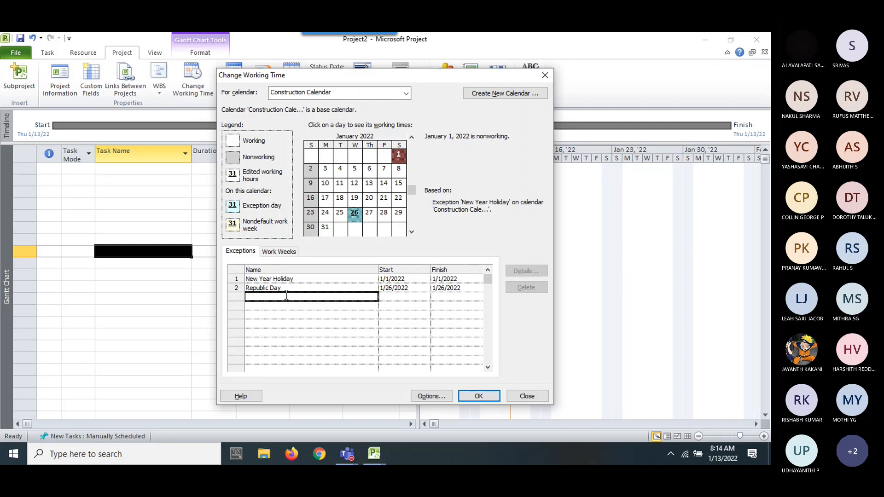
pyautogui.write('Pongal')
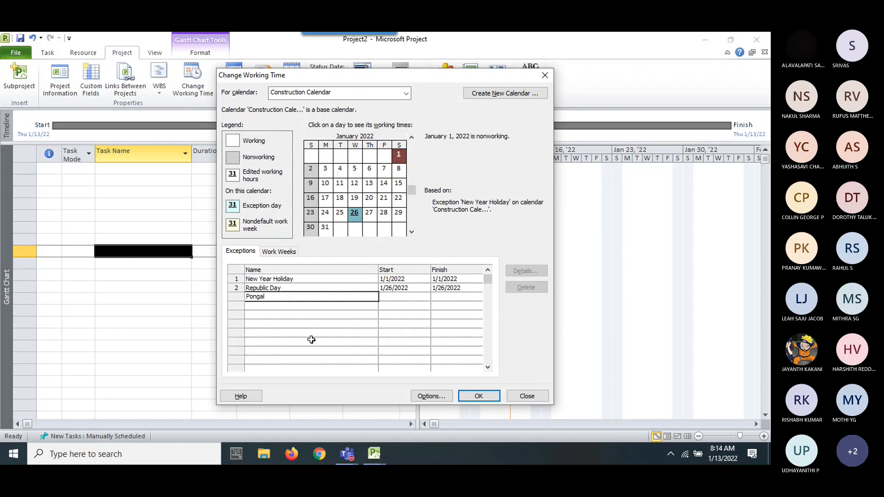
pyautogui.click(324, 333)
pyautogui.click(384, 274)
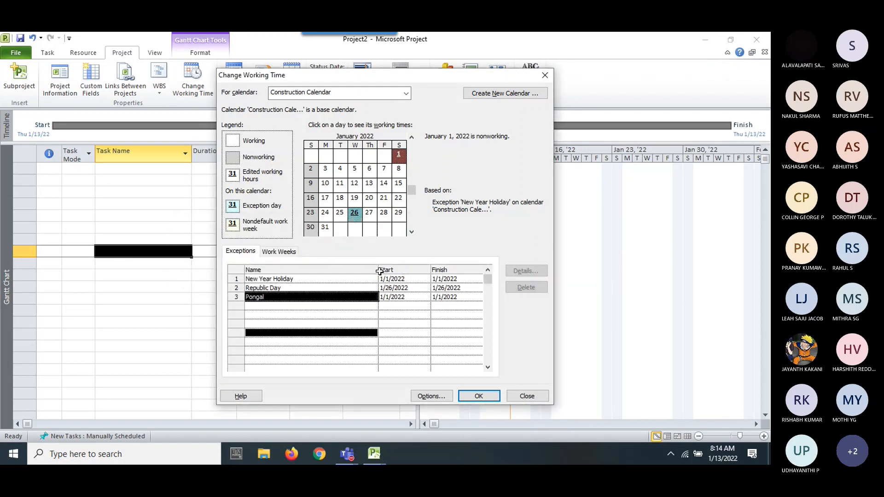
# Set the Pongal exception's date to 1/14/2022.
pyautogui.click(395, 297)
pyautogui.click(422, 299)
pyautogui.click(424, 298)
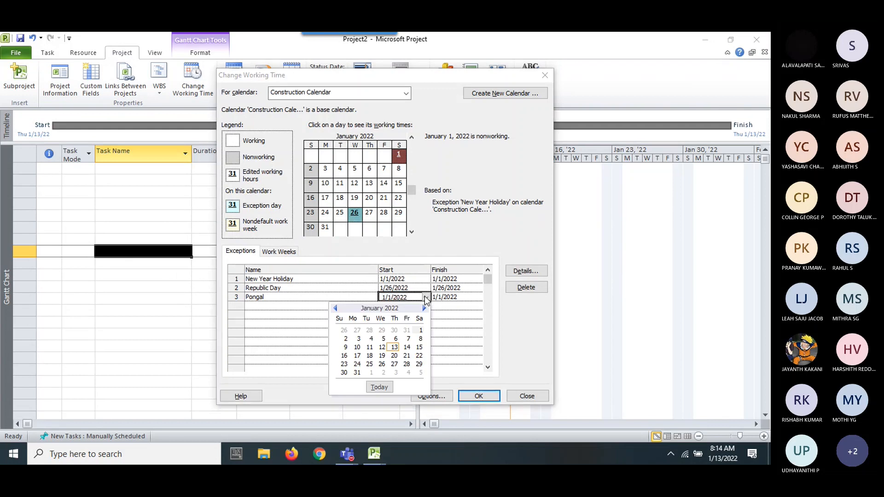
pyautogui.click(406, 347)
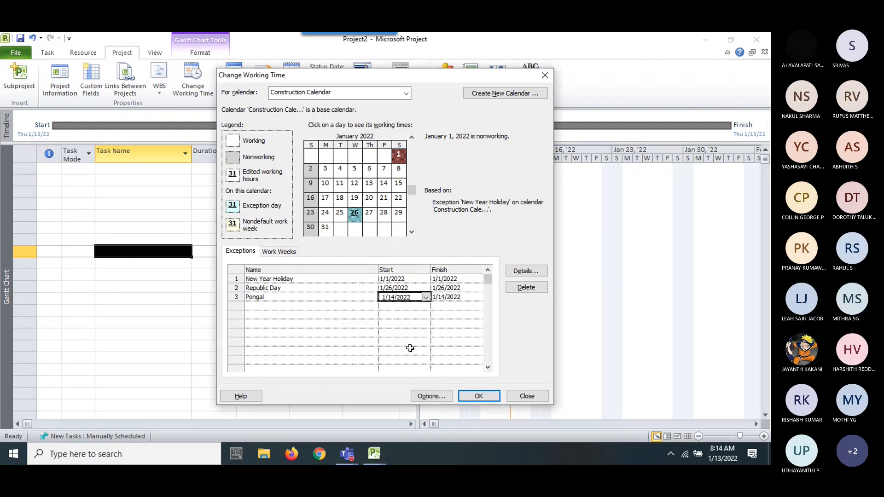
pyautogui.click(473, 327)
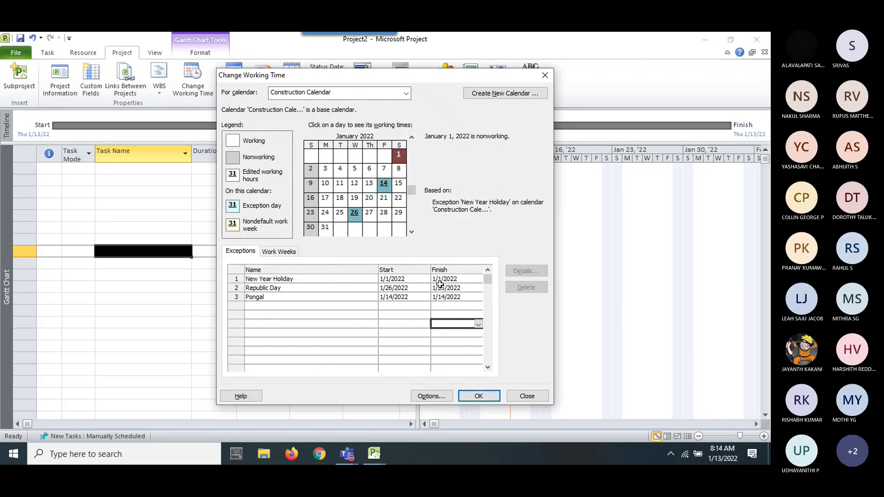
# Review the working time and recurrence details of the Republic Day and Pongal exceptions, leaving their settings as they are.
pyautogui.click(260, 287)
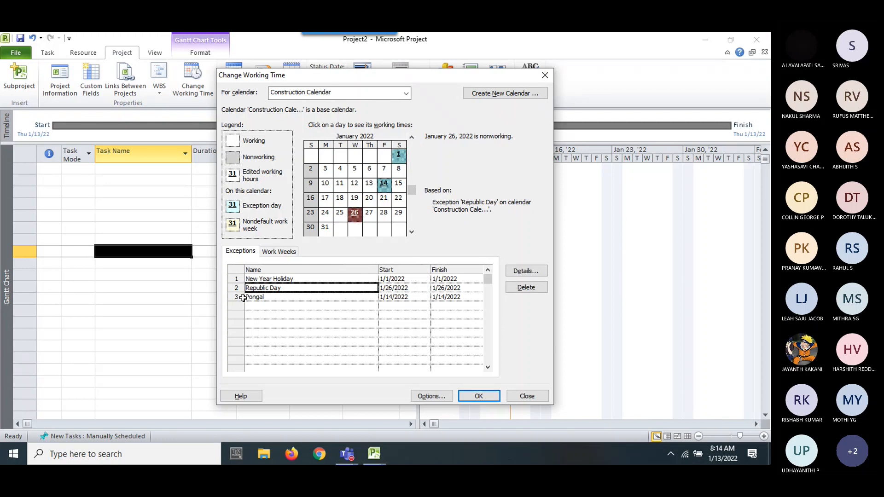
pyautogui.click(236, 297)
pyautogui.moveTo(237, 298); pyautogui.dragTo(235, 288)
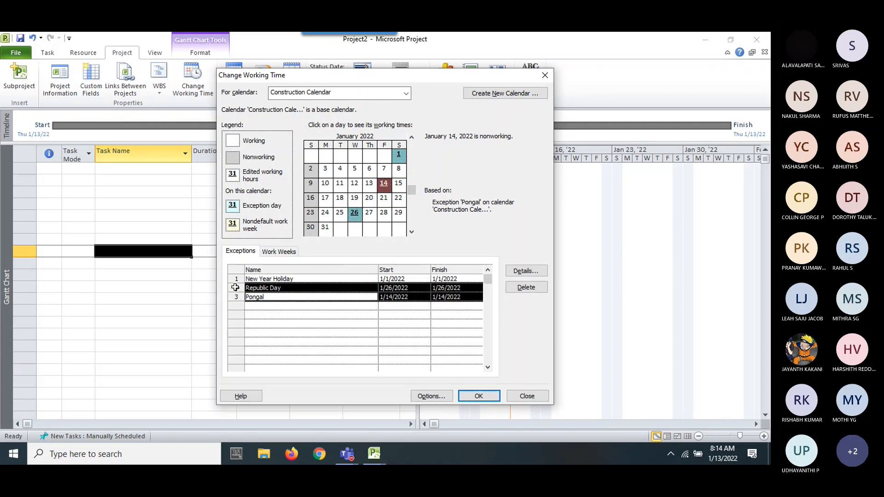
pyautogui.click(271, 323)
pyautogui.click(236, 289)
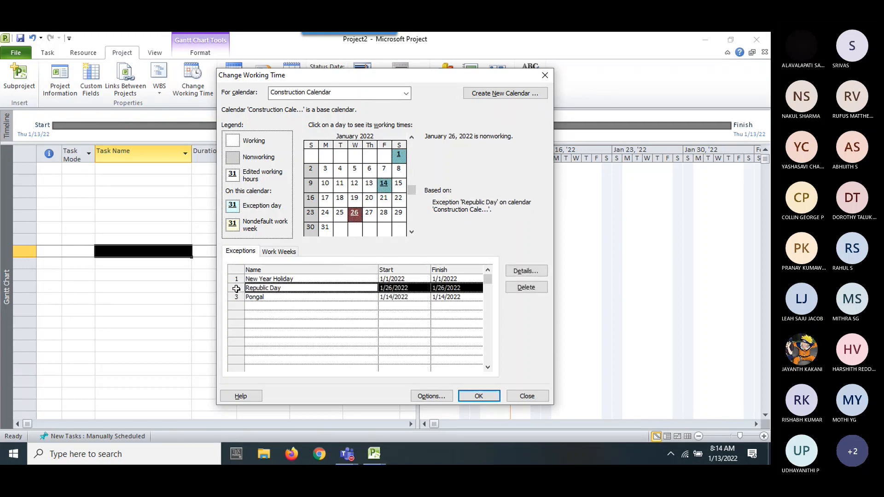
pyautogui.click(540, 272)
pyautogui.click(540, 272)
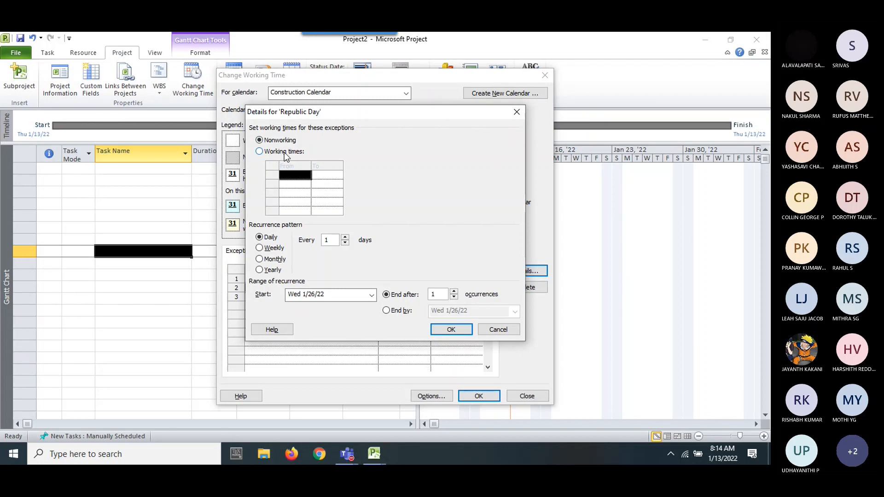
pyautogui.click(450, 329)
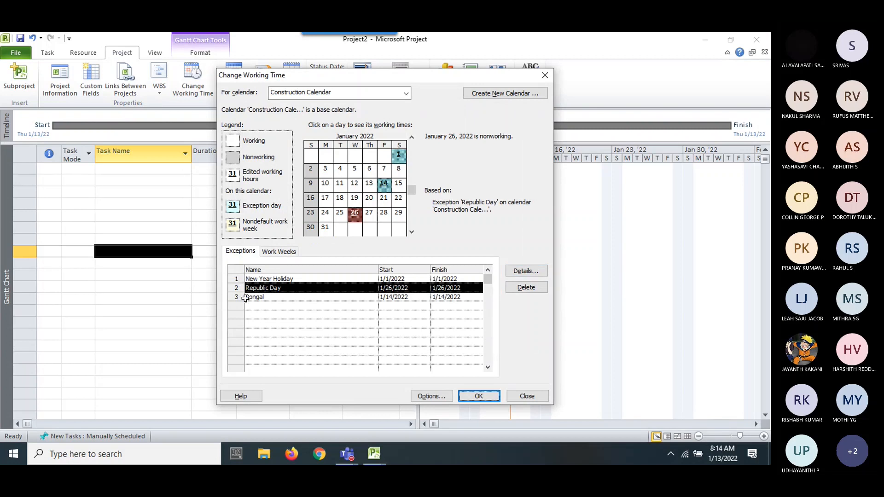
pyautogui.click(447, 297)
pyautogui.click(520, 272)
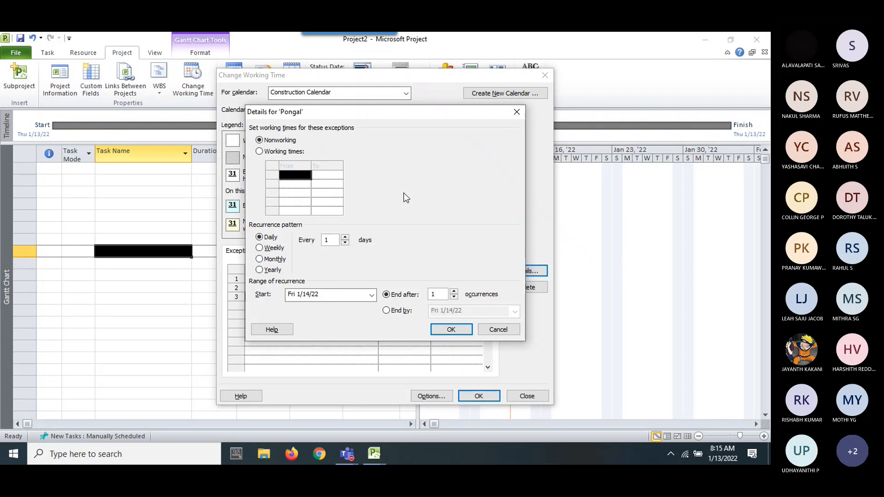
pyautogui.click(517, 112)
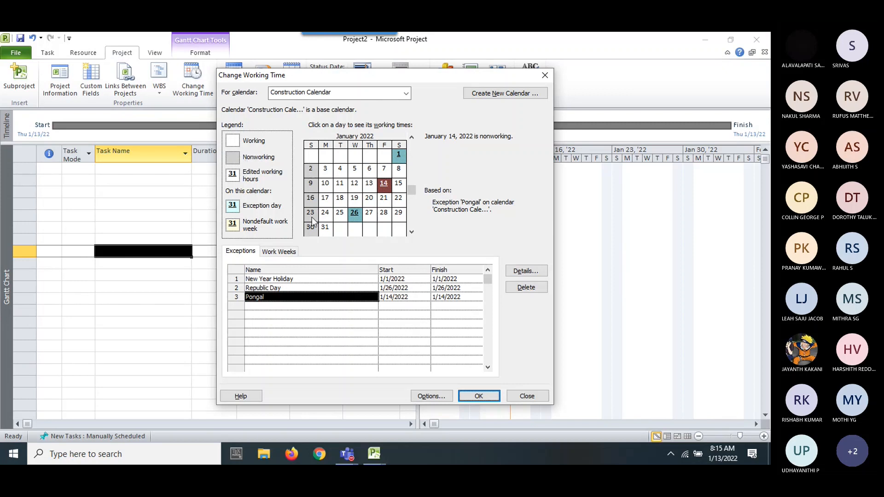
# Check the calendar's working times for December 2049 and save the Construction Calendar changes.
pyautogui.moveTo(412, 190); pyautogui.dragTo(411, 223)
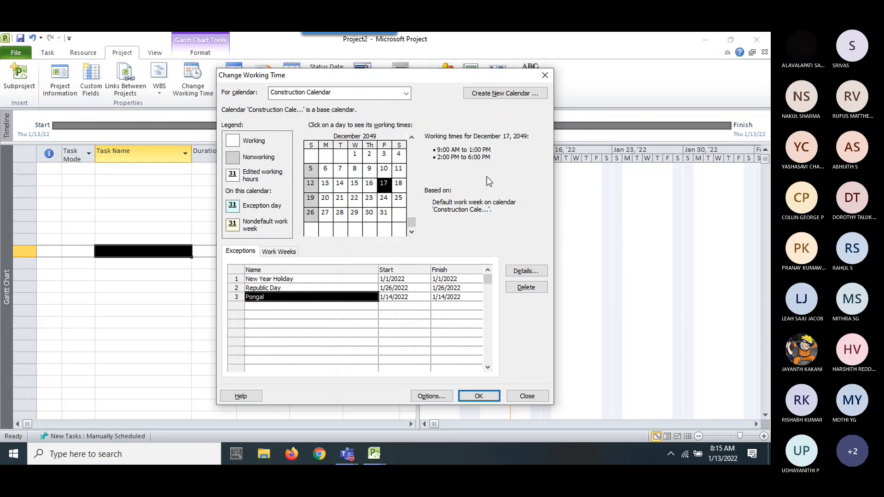
pyautogui.click(479, 397)
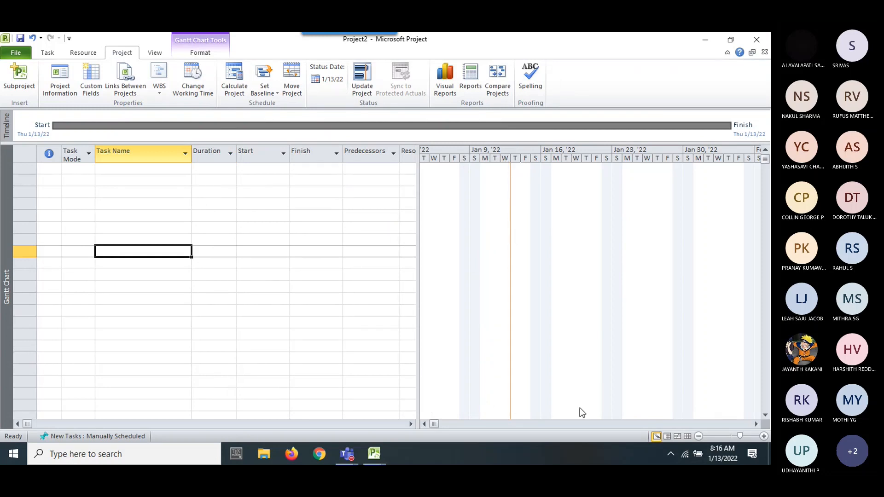
pyautogui.click(426, 423)
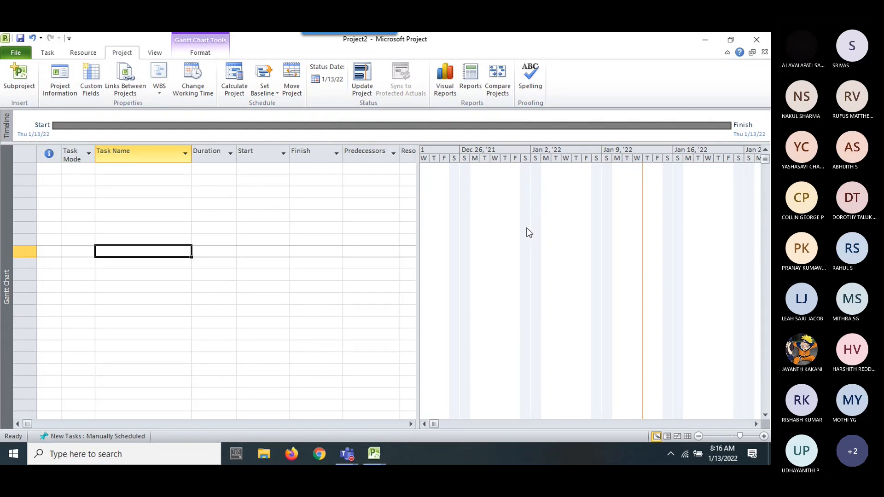
# Enter Site Clearance as the first task in the task list.
pyautogui.click(170, 169)
pyautogui.write('Si')
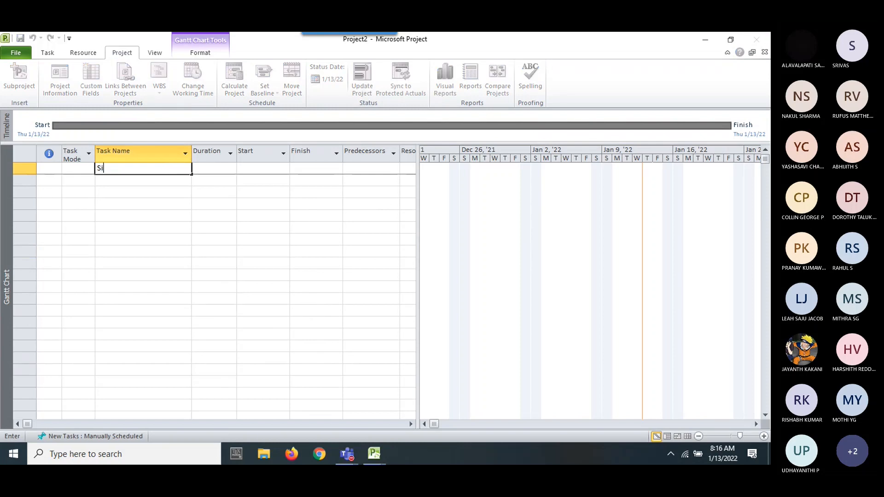
pyautogui.write('te Clearanace')
pyautogui.click(143, 169)
pyautogui.press('BackSpace')
pyautogui.click(148, 214)
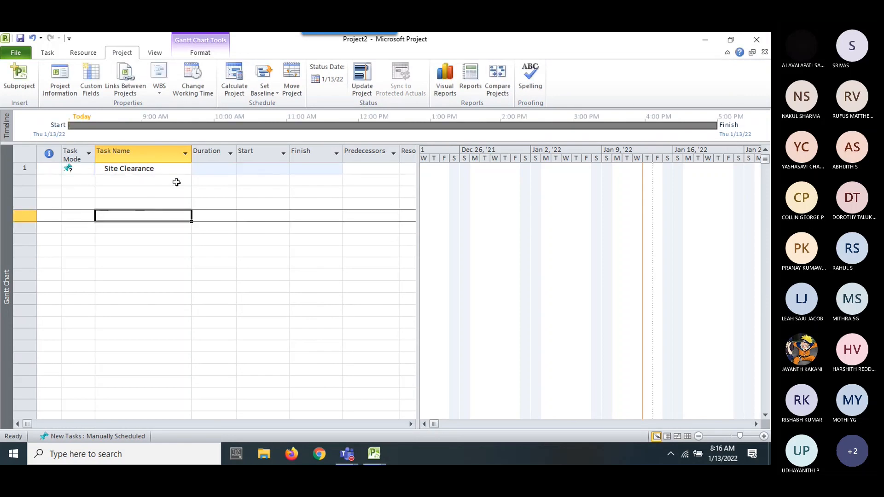
# Set the duration of the Site Clearance task to 1 day.
pyautogui.click(198, 168)
pyautogui.write('1')
pyautogui.click(205, 216)
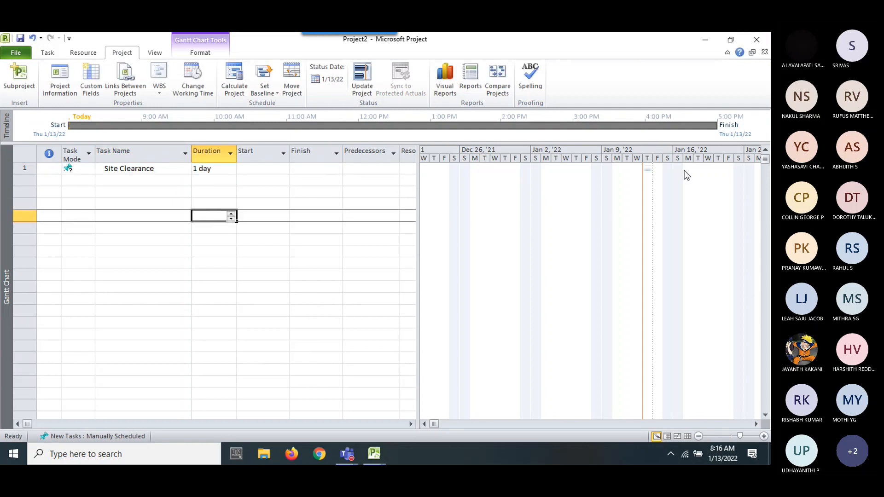
pyautogui.moveTo(437, 424); pyautogui.dragTo(448, 425)
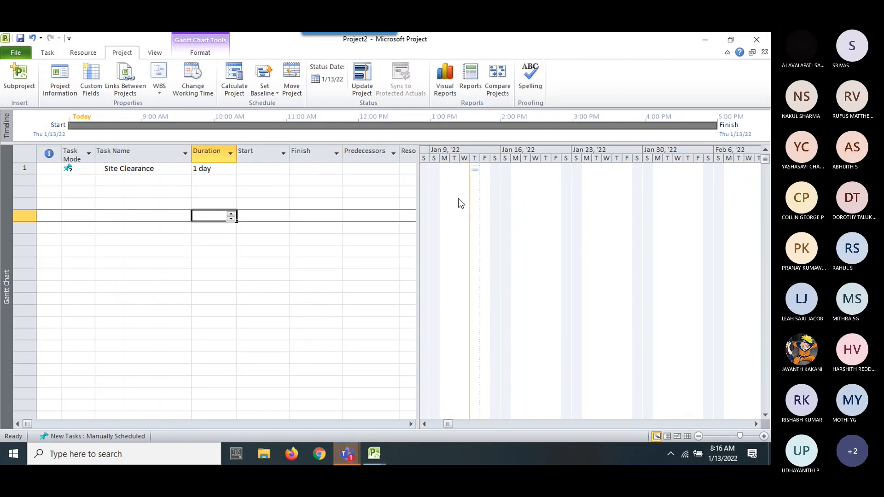
pyautogui.click(341, 459)
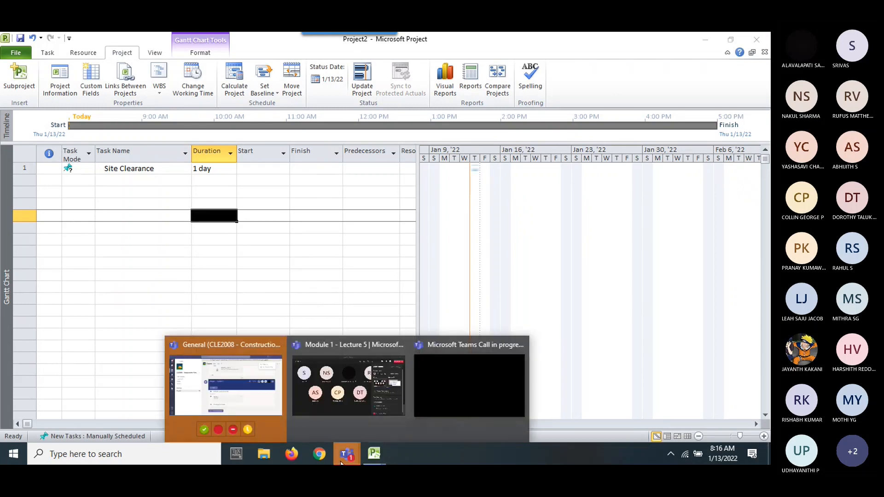
pyautogui.click(339, 228)
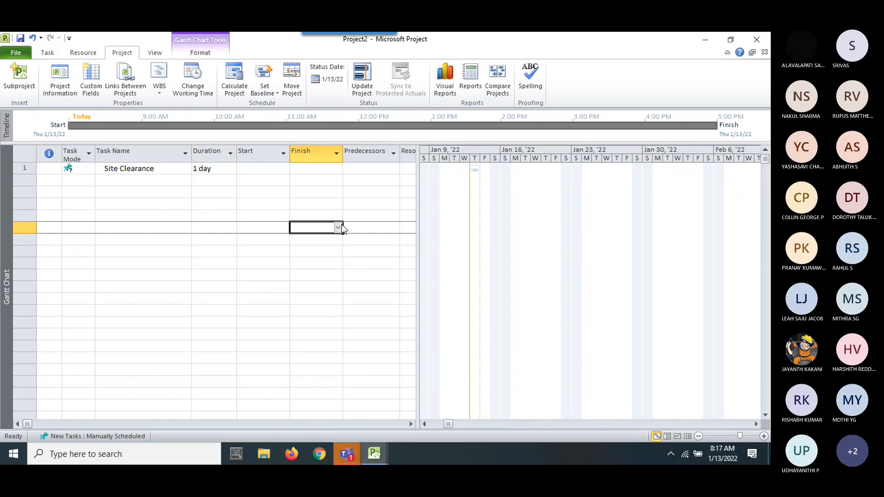
# Set the start date of the Site Clearance task to January 3, 2022.
pyautogui.click(276, 168)
pyautogui.click(285, 169)
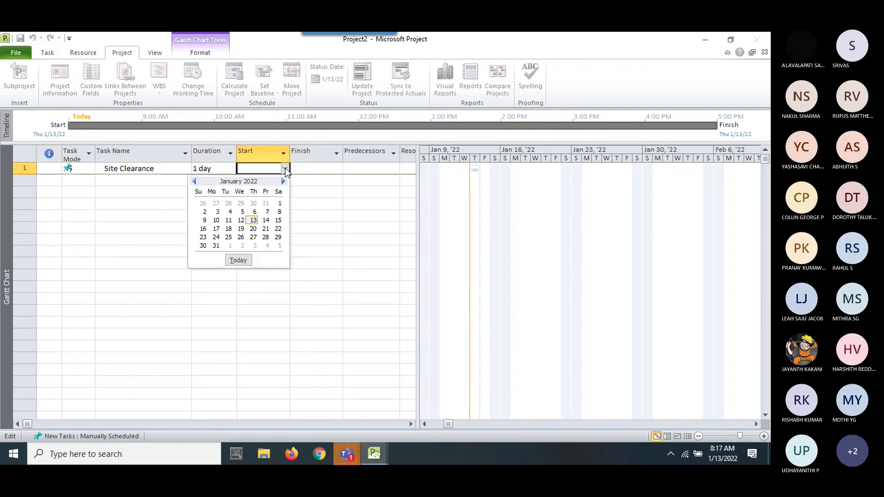
pyautogui.click(217, 212)
pyautogui.click(272, 215)
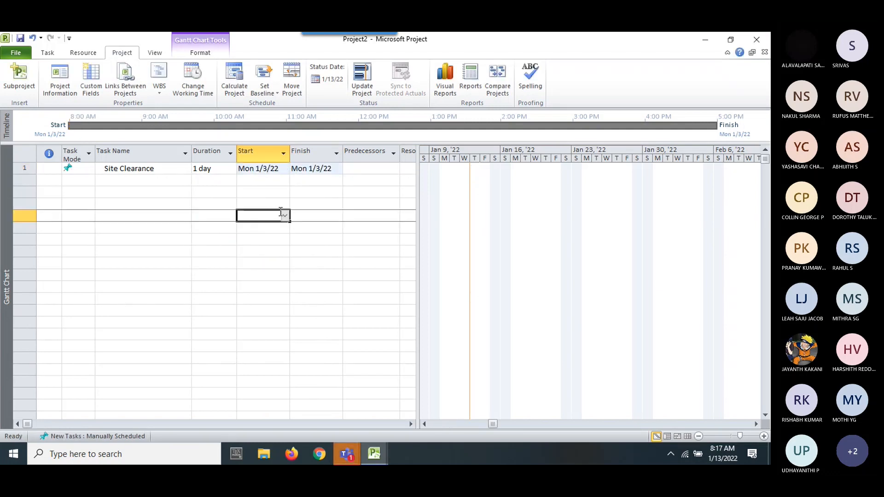
pyautogui.moveTo(491, 424); pyautogui.dragTo(452, 427)
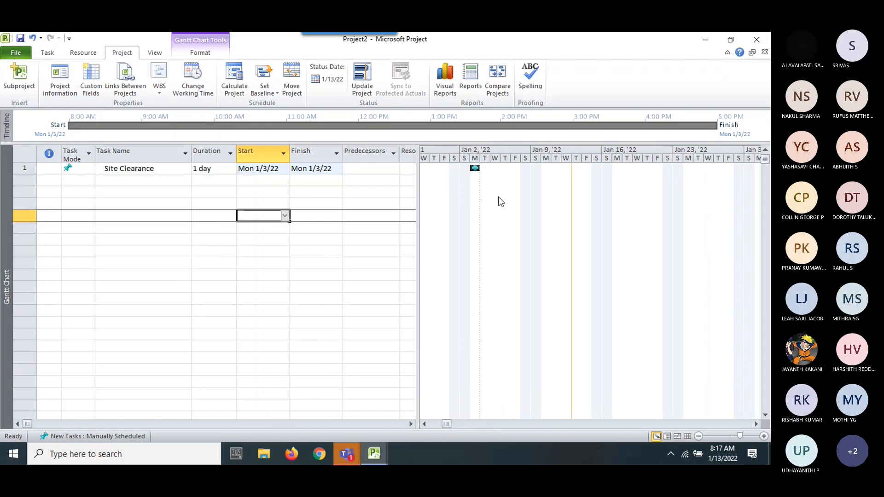
pyautogui.click(368, 169)
# Enter Site Surveying as the second task, below Site Clearance.
pyautogui.click(130, 182)
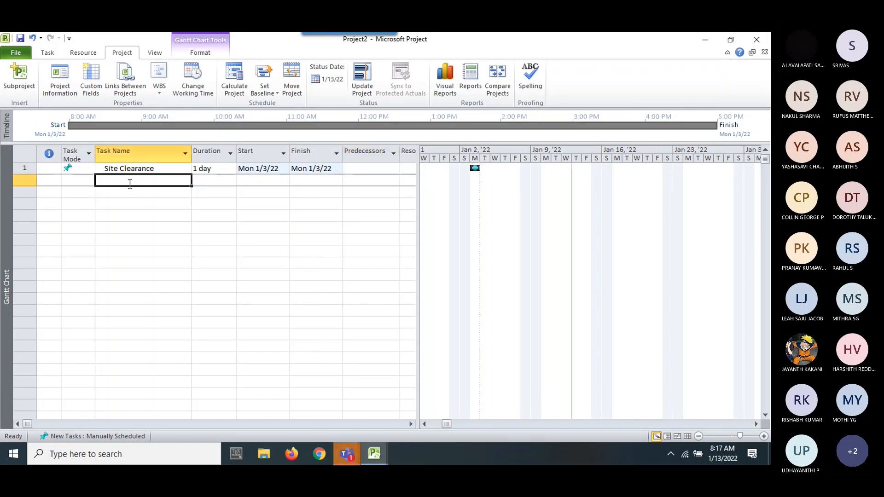
pyautogui.write('S')
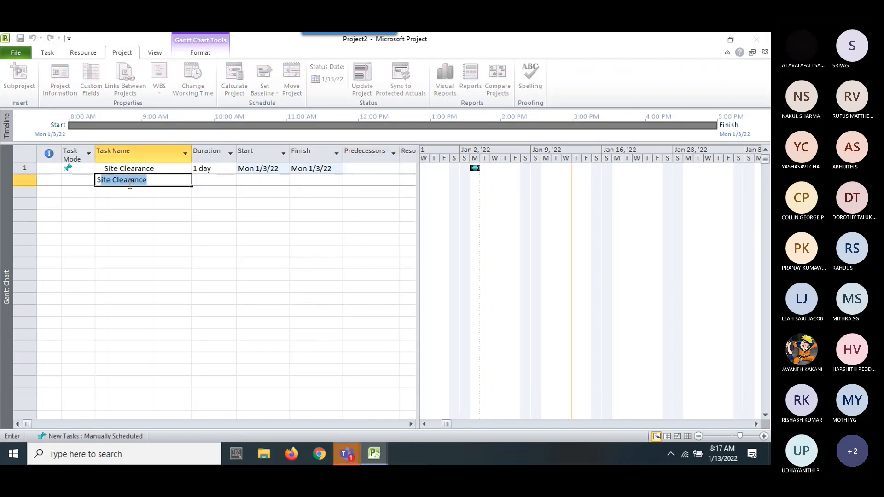
pyautogui.write('urveying')
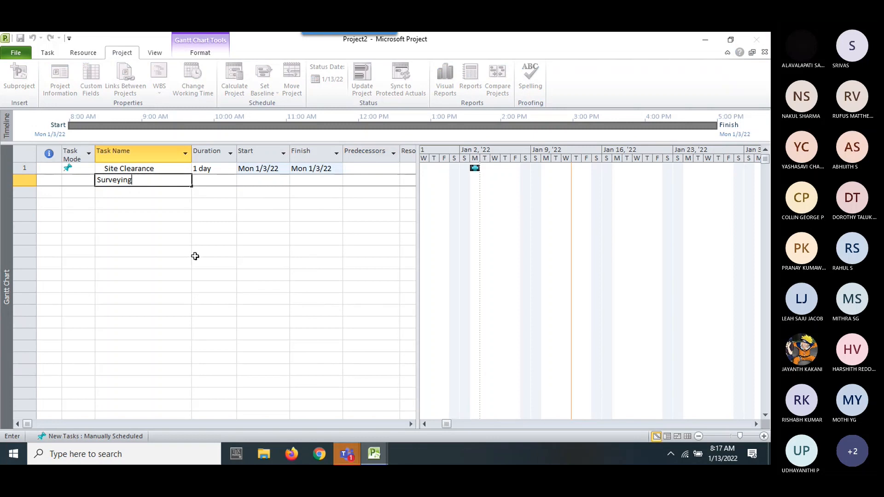
pyautogui.click(100, 182)
pyautogui.write('Site')
pyautogui.click(141, 227)
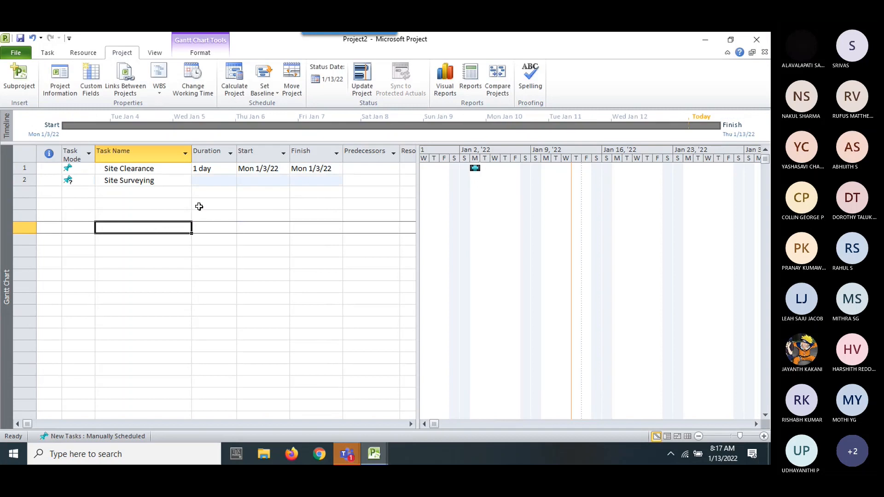
# Give Site Surveying a duration of 1 day and make task 1 its predecessor.
pyautogui.click(209, 180)
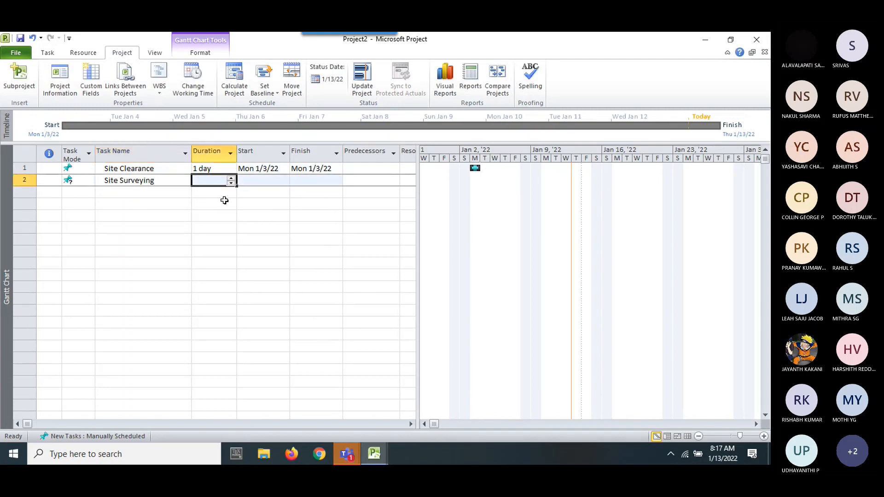
pyautogui.click(231, 217)
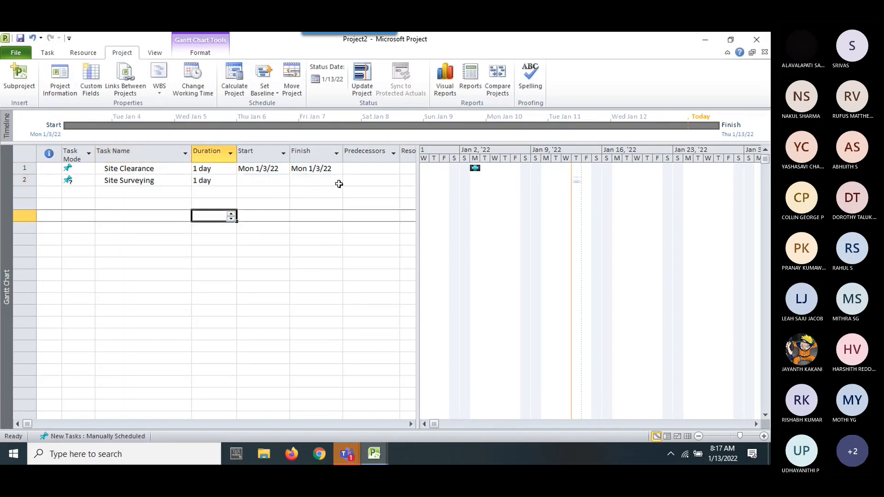
pyautogui.click(362, 180)
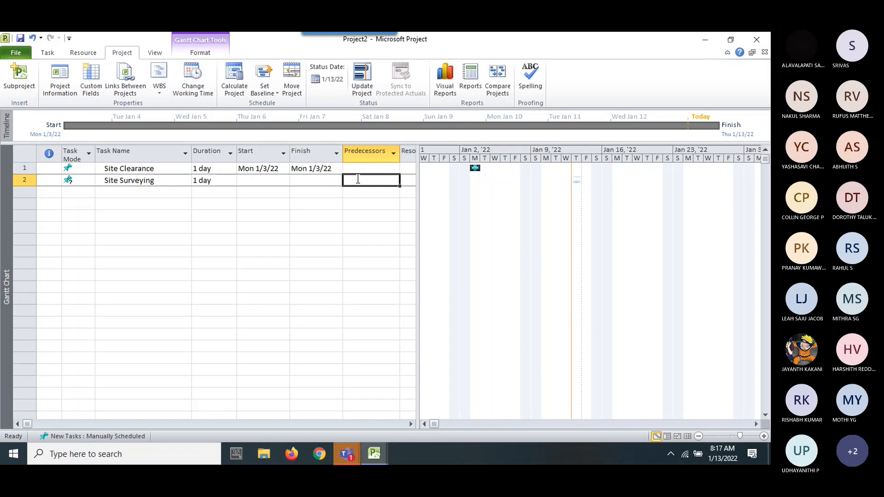
pyautogui.write('1')
pyautogui.click(349, 225)
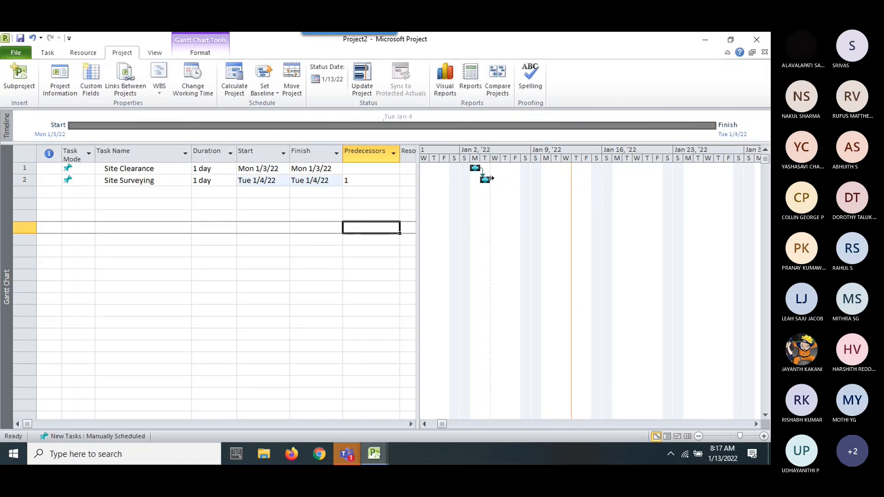
# Assign the Construction Calendar as the project's calendar in the project information.
pyautogui.scroll(3, 493, 173)
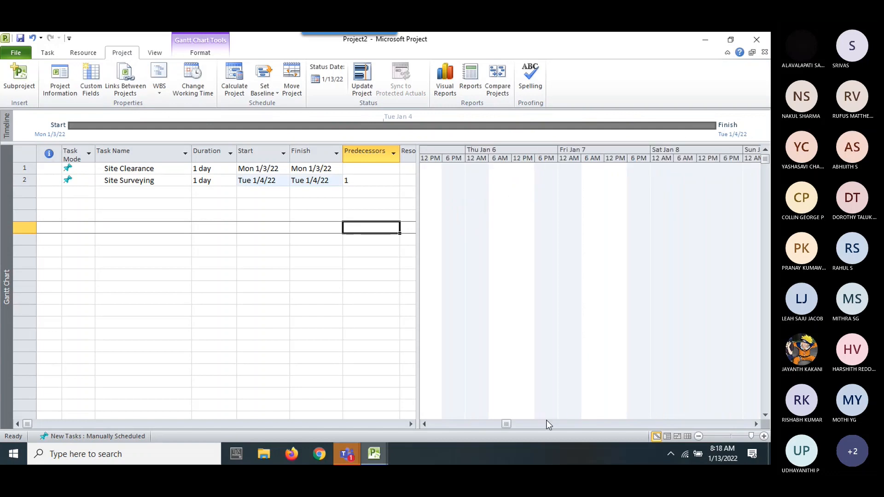
pyautogui.moveTo(426, 424); pyautogui.dragTo(426, 424)
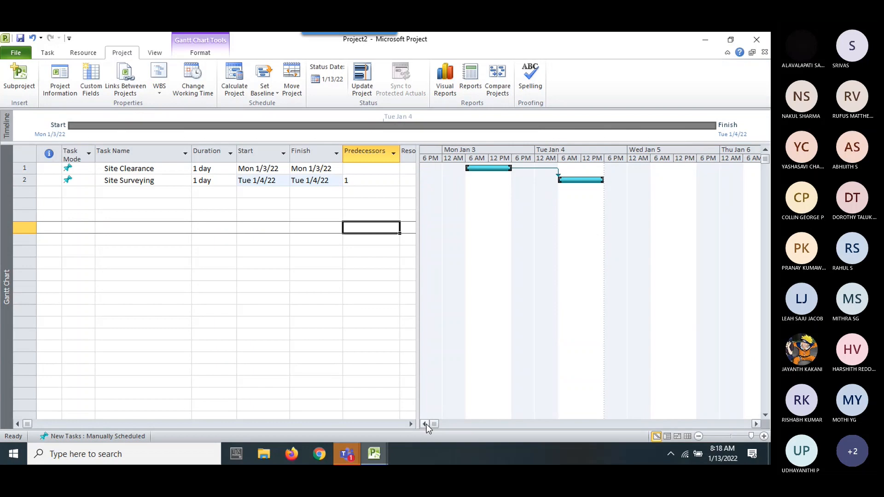
pyautogui.click(426, 424)
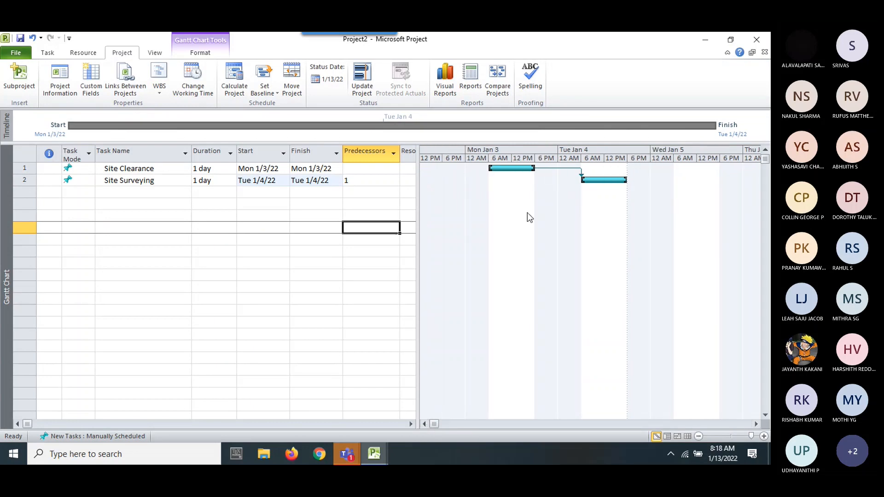
pyautogui.scroll(-2, 529, 211)
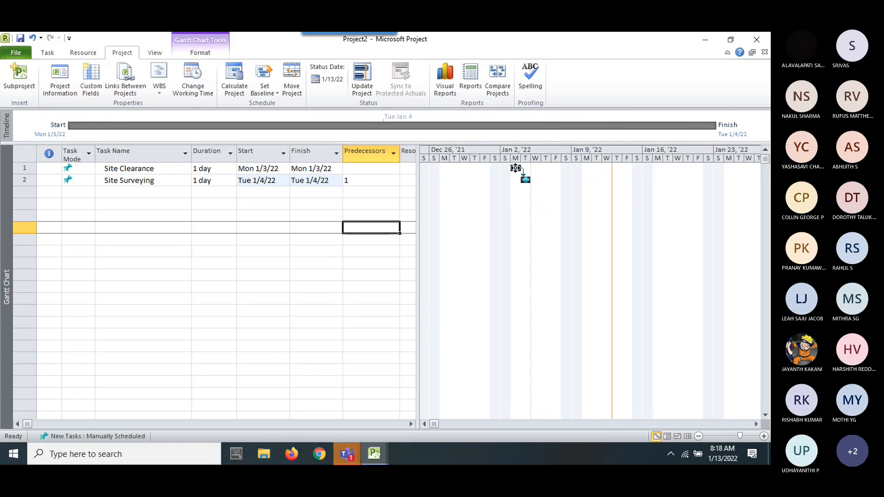
pyautogui.moveTo(515, 168)
pyautogui.click(58, 88)
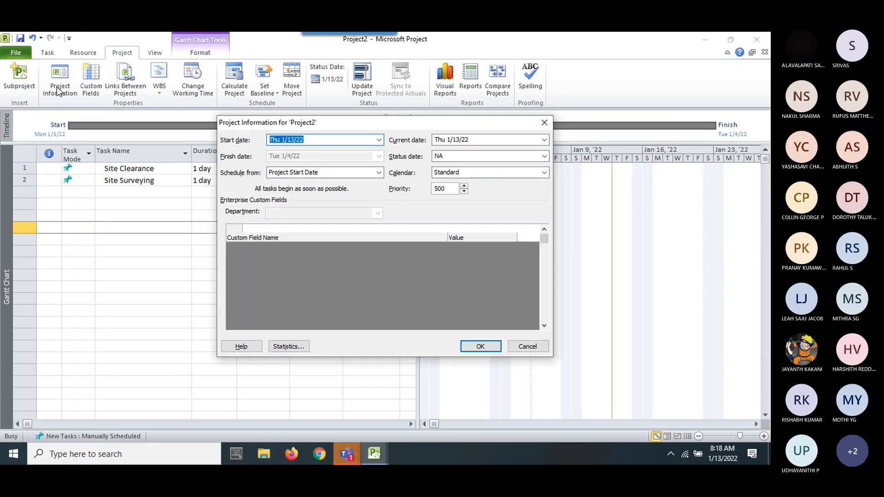
pyautogui.click(544, 173)
pyautogui.click(514, 191)
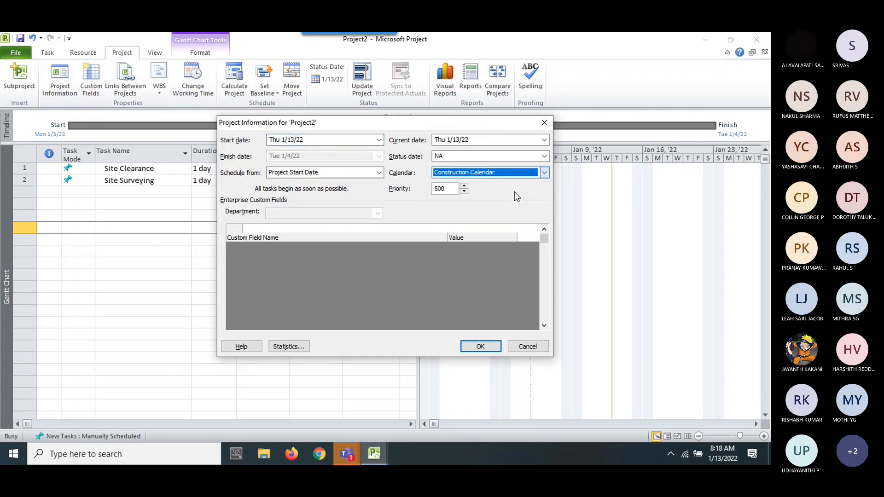
pyautogui.click(487, 346)
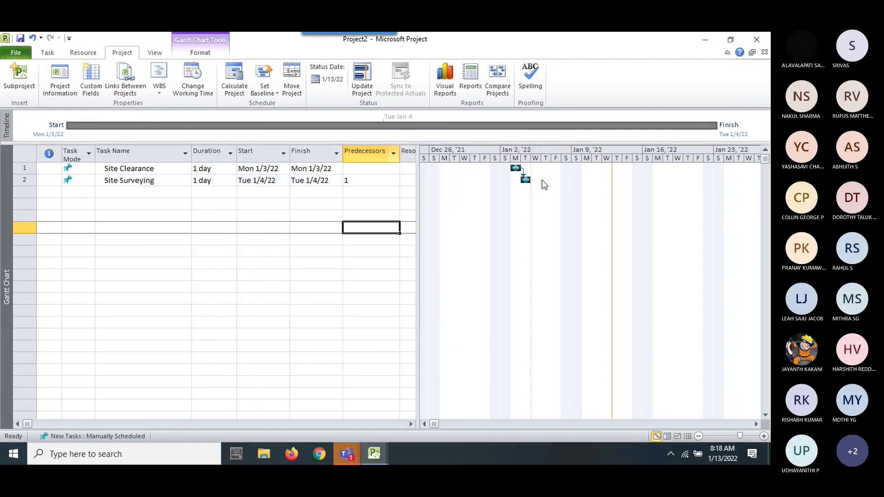
# Enter Site Marking as the third task, below Site Surveying.
pyautogui.scroll(3, 542, 180)
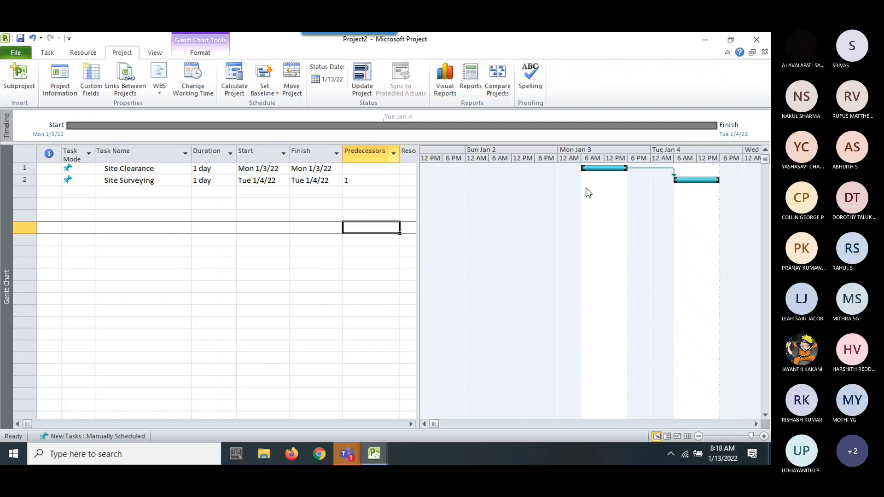
pyautogui.scroll(-3, 588, 192)
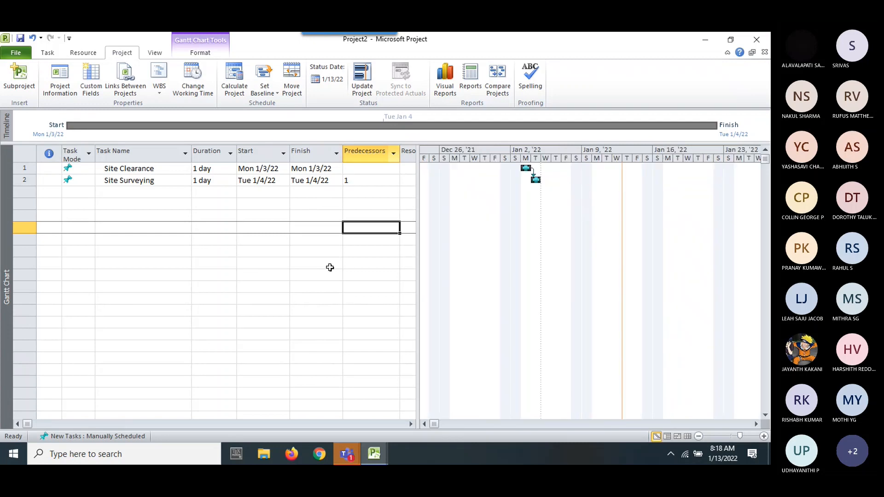
pyautogui.click(326, 286)
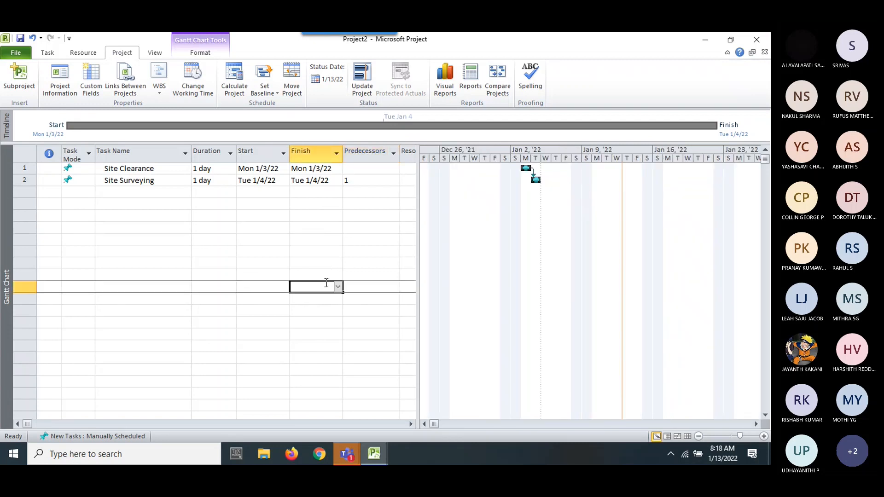
pyautogui.click(139, 193)
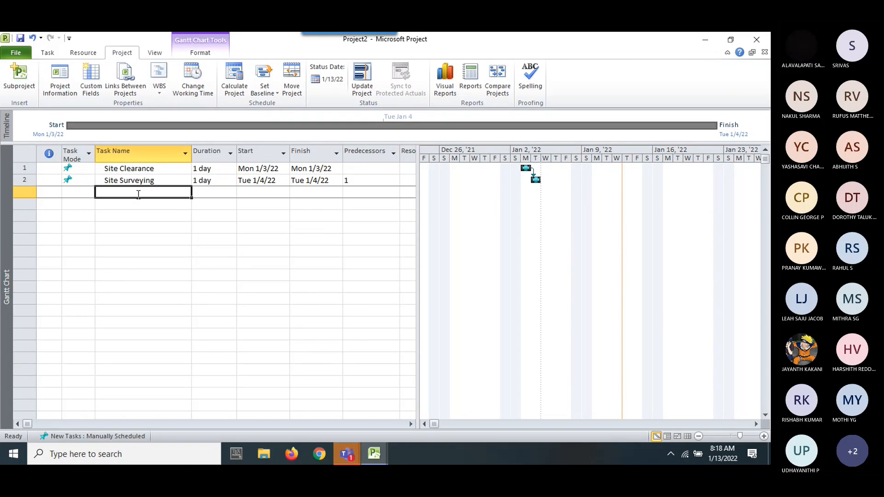
pyautogui.write('E')
pyautogui.press('BackSpace')
pyautogui.write('Site Ma')
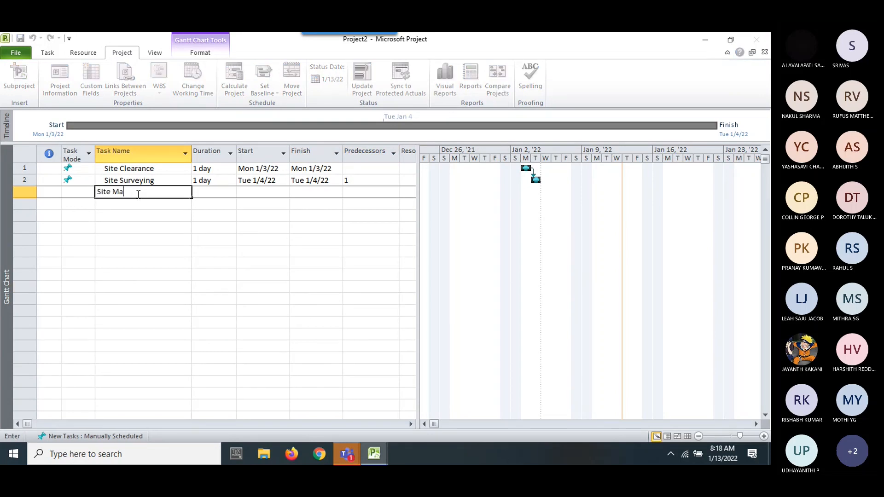
pyautogui.write('rking')
pyautogui.click(225, 306)
# Give Site Marking a duration of 1 day and make task 2 its predecessor.
pyautogui.click(211, 193)
pyautogui.write('1')
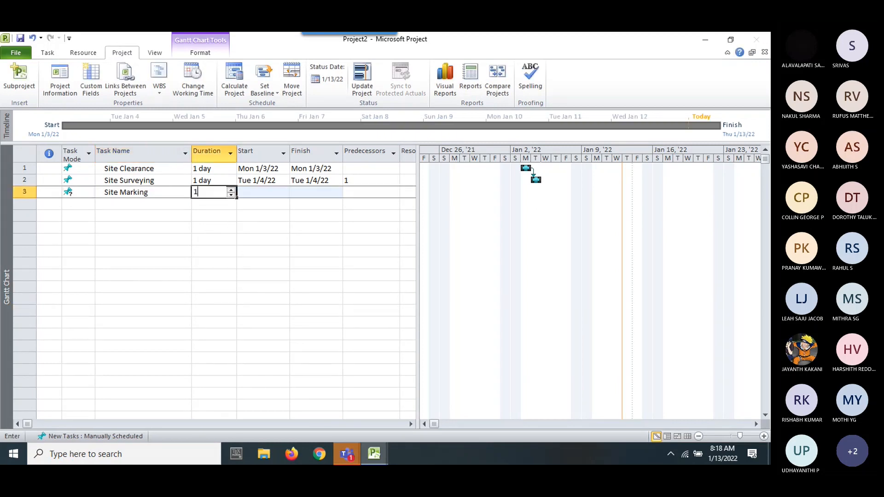
pyautogui.click(243, 251)
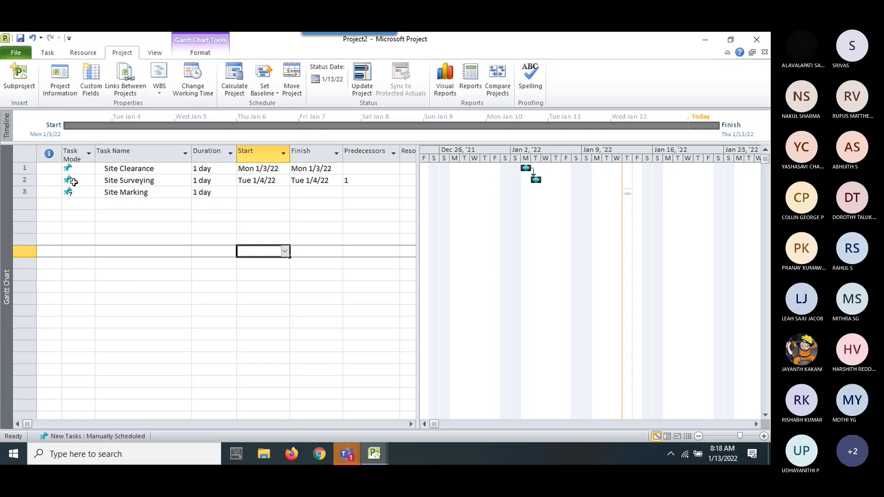
pyautogui.click(364, 191)
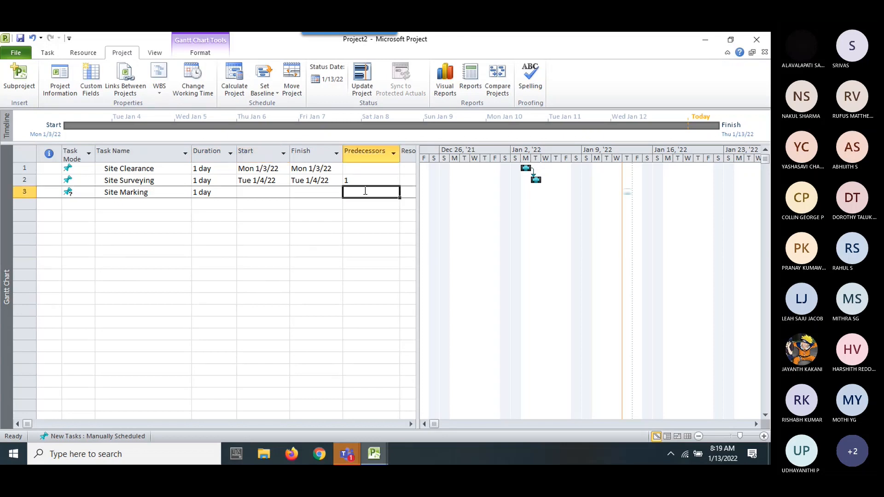
pyautogui.write('2')
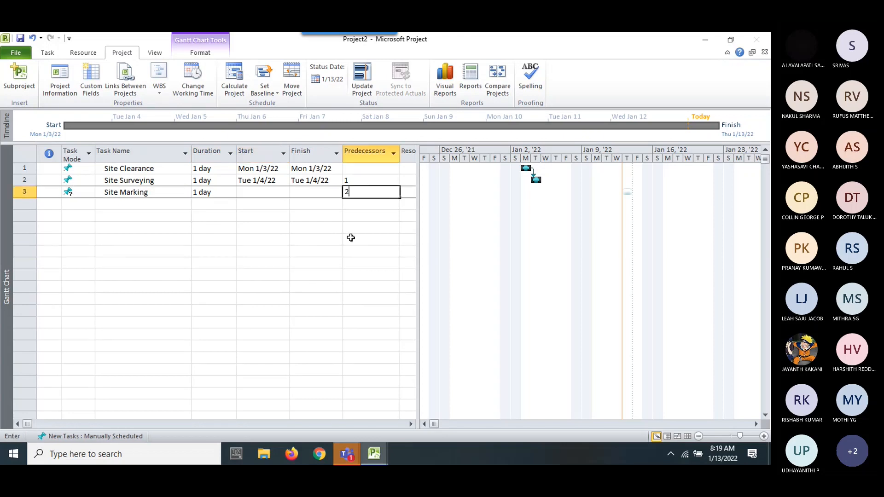
pyautogui.click(350, 238)
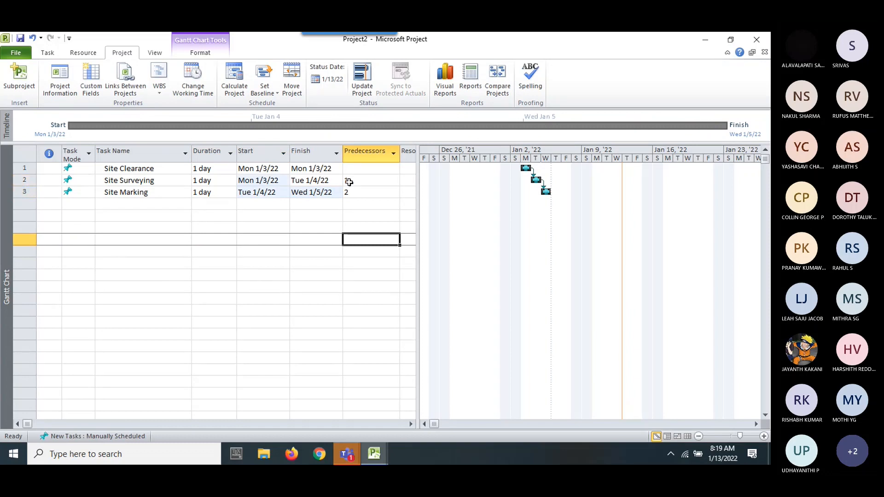
pyautogui.click(146, 207)
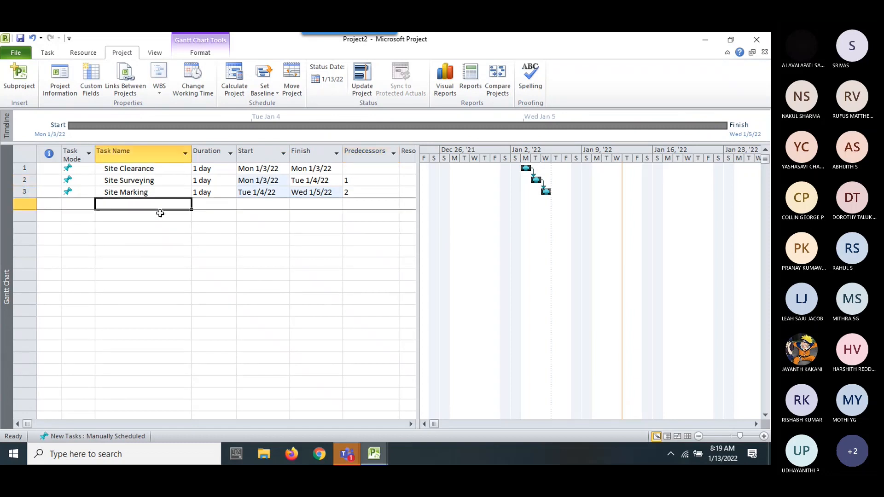
# Enter Earthwork and Transportation of Excess Earth as the fourth and fifth tasks, below Site Marking.
pyautogui.write('Earthwork')
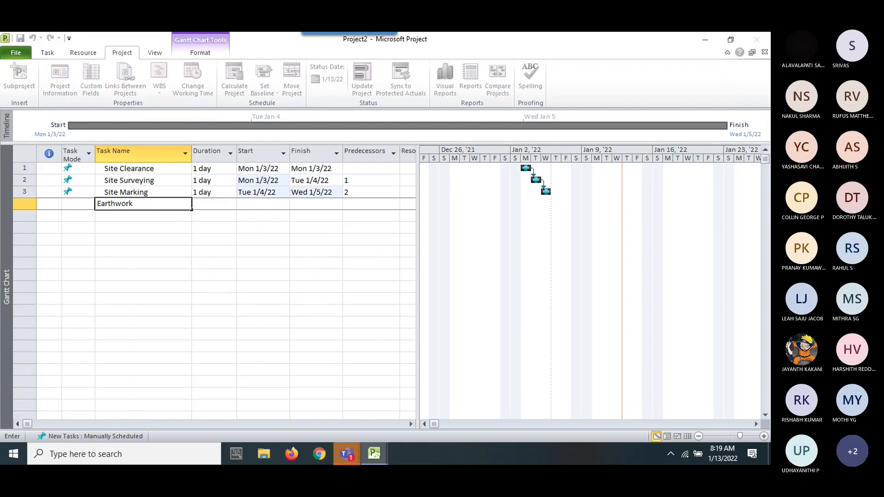
pyautogui.click(181, 331)
pyautogui.click(150, 220)
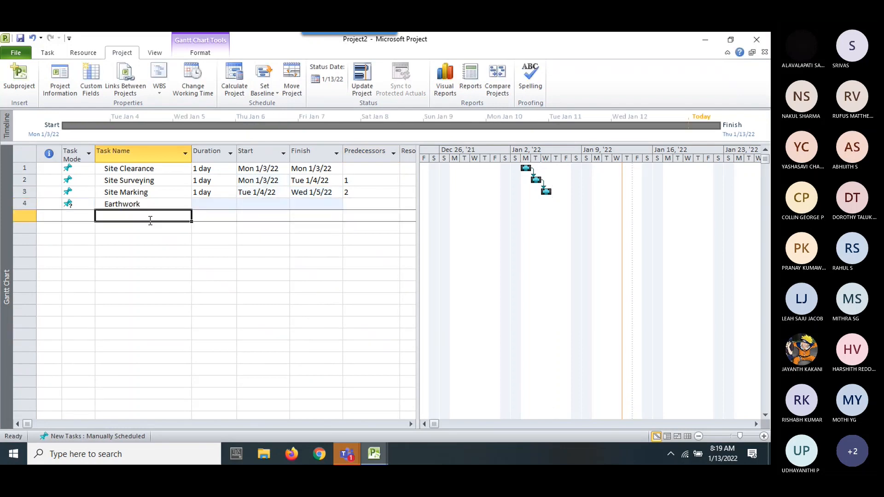
pyautogui.write('ansportation of LooseEarth')
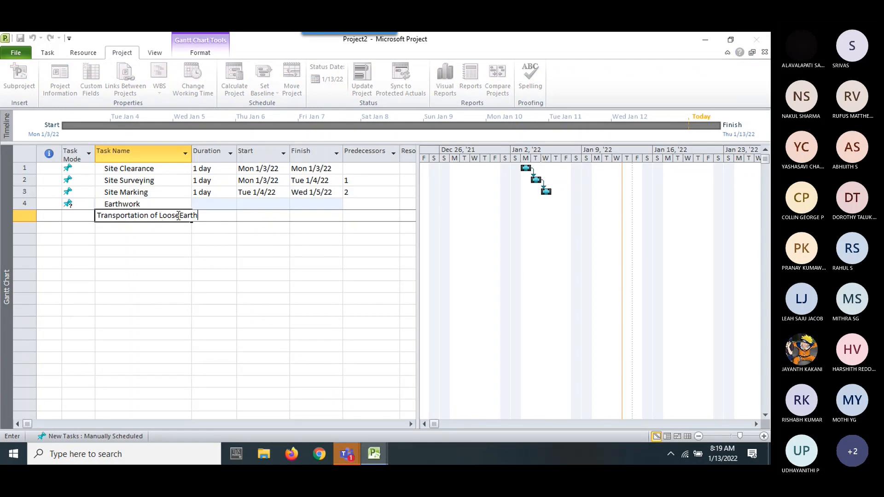
pyautogui.moveTo(175, 215); pyautogui.dragTo(162, 216)
pyautogui.write('Excess')
pyautogui.click(184, 250)
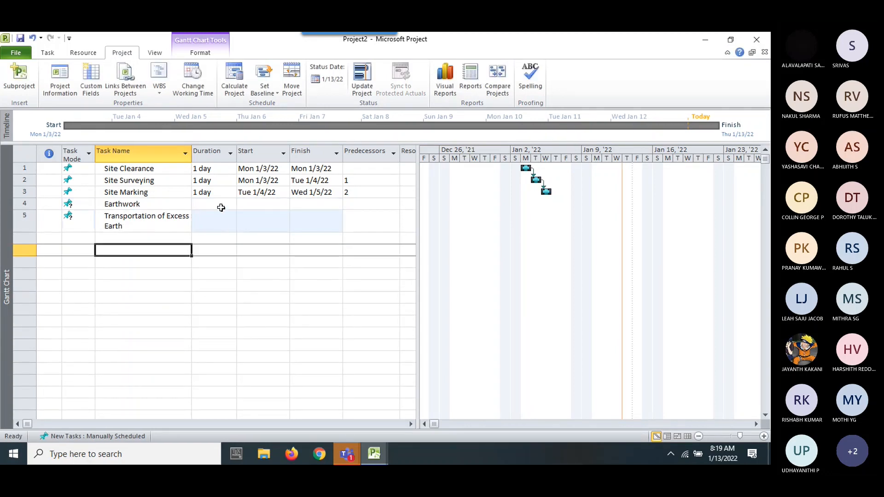
# Give Earthwork a duration of 1 day and Transportation of Excess Earth a duration of 0.5 days.
pyautogui.click(221, 207)
pyautogui.click(208, 217)
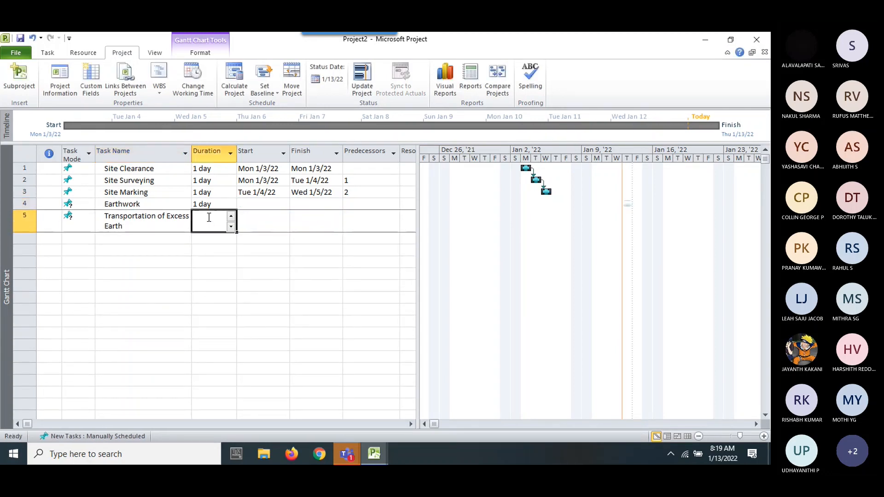
pyautogui.write('0.5')
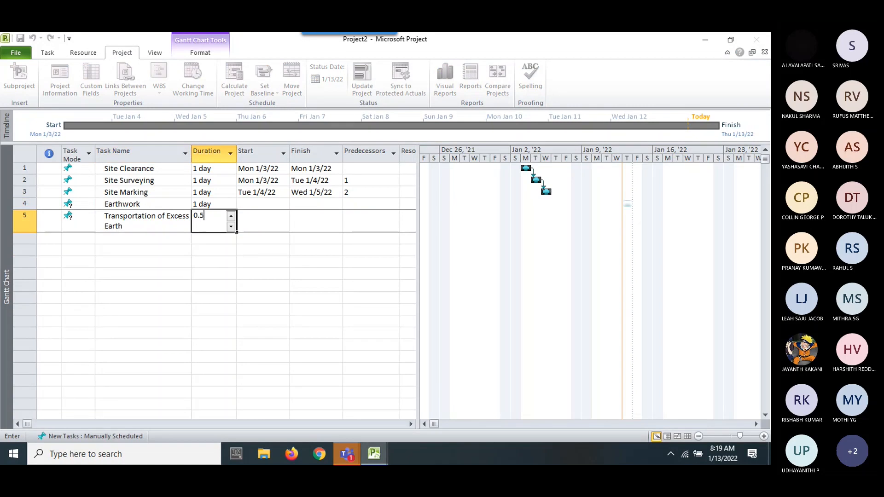
pyautogui.press('Return')
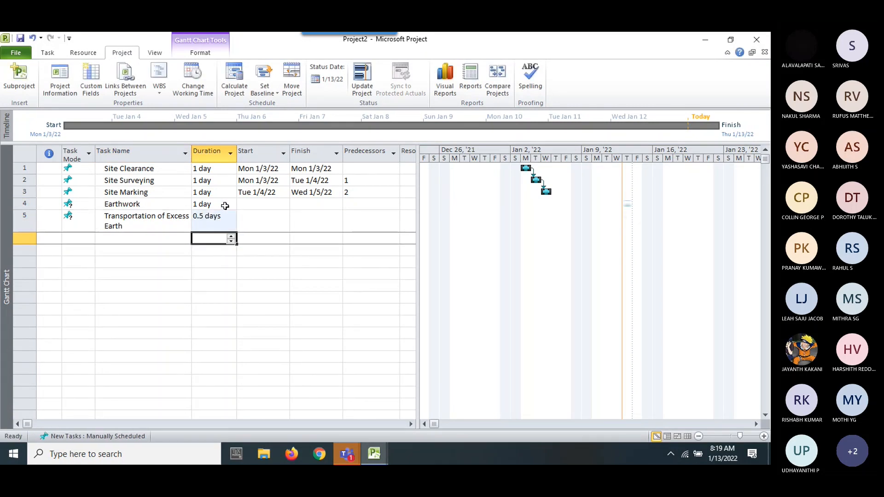
# Make task 3 the predecessor of Earthwork and task 4 the predecessor of Transportation of Excess Earth.
pyautogui.click(347, 203)
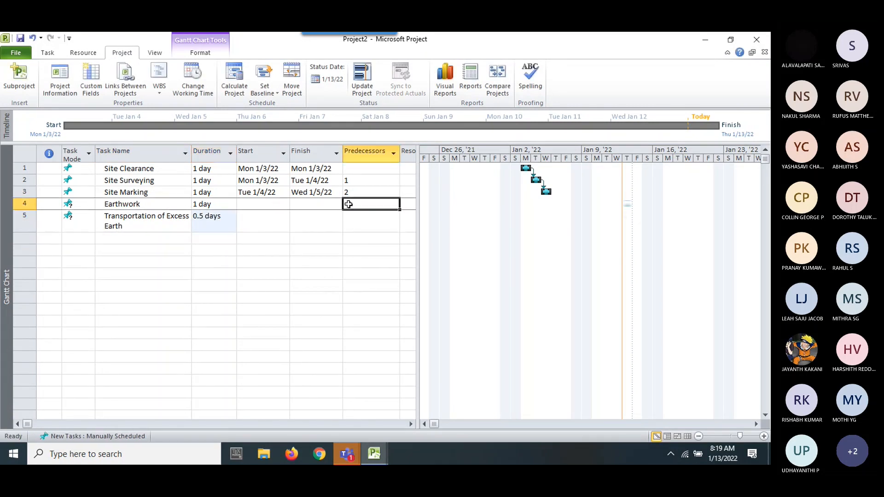
pyautogui.write('3')
pyautogui.press('Return')
pyautogui.write('4')
pyautogui.click(349, 295)
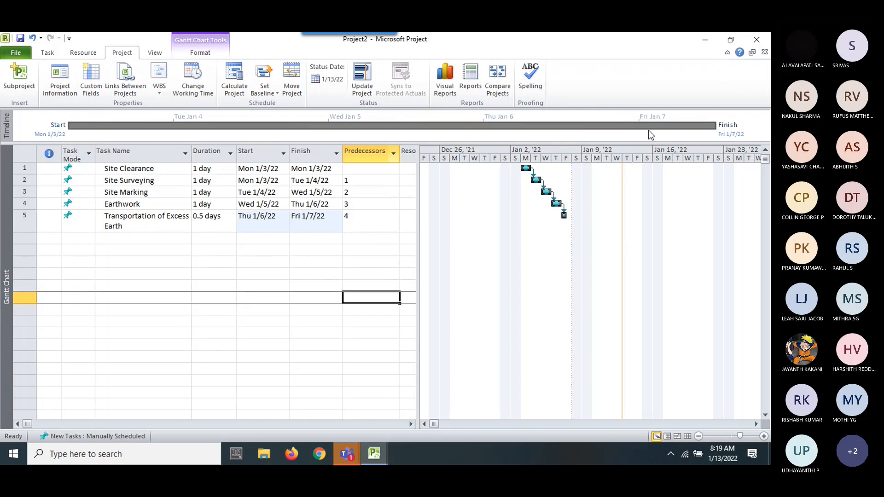
# Add a sixth task with task 3 as its predecessor and name it Lay PCC for Foundation.
pyautogui.click(159, 239)
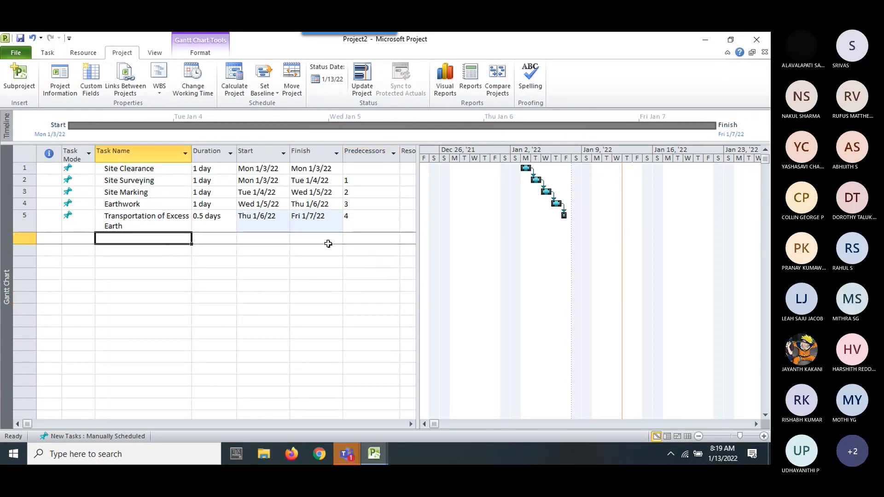
pyautogui.click(367, 239)
pyautogui.write('3')
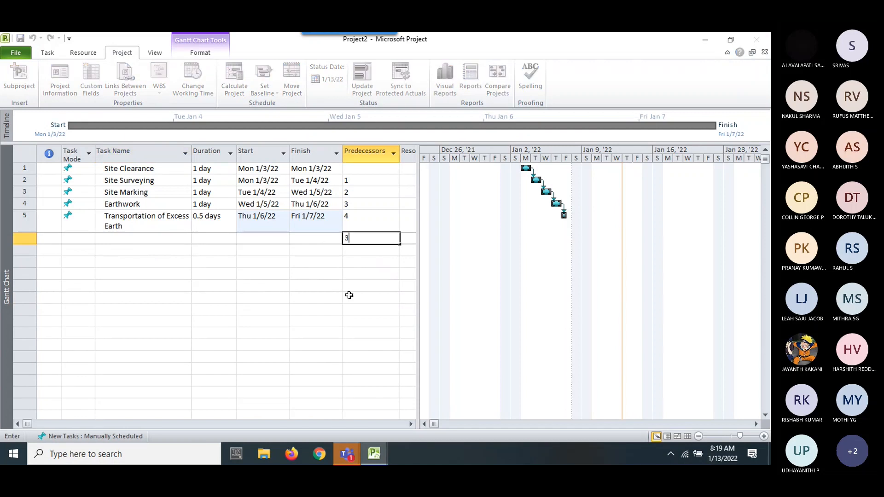
pyautogui.click(182, 298)
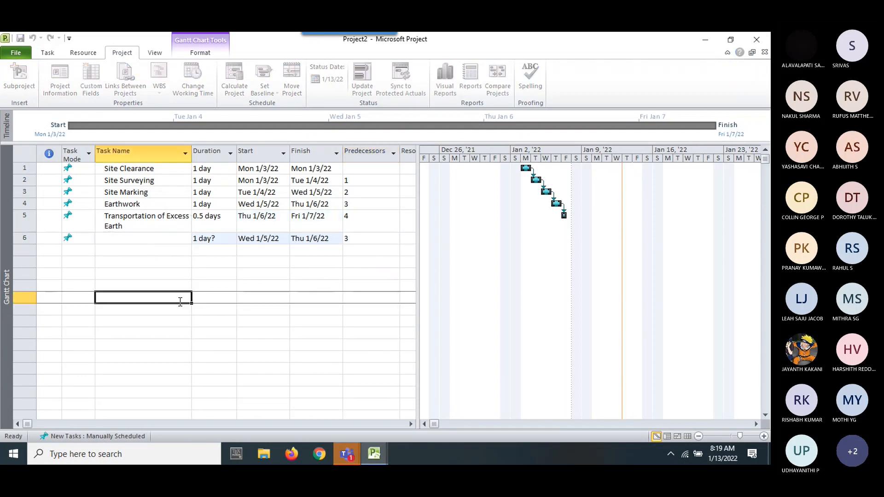
pyautogui.click(134, 239)
pyautogui.write('Lay PCC f')
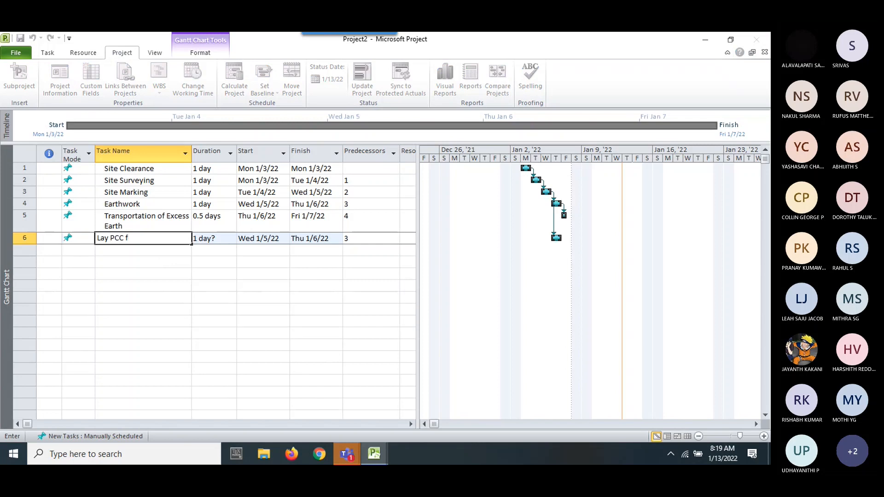
pyautogui.write('or Foundation')
pyautogui.click(238, 321)
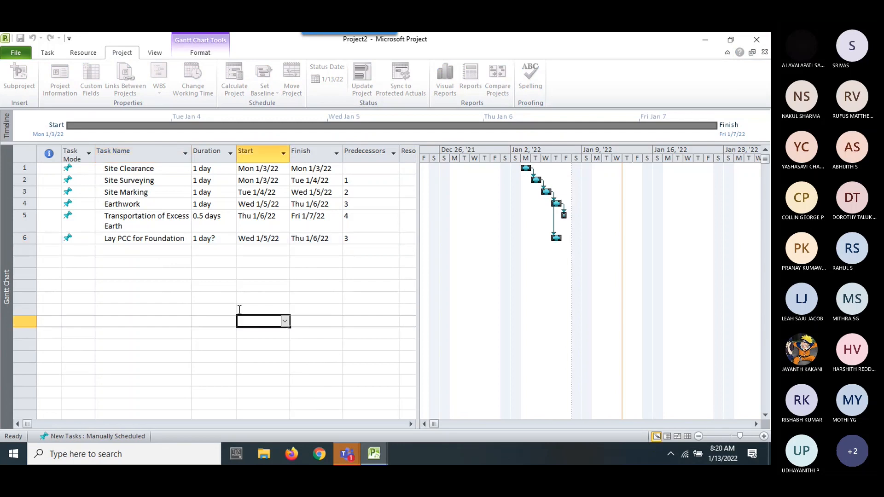
# Set the duration of Lay PCC for Foundation to 2 days.
pyautogui.click(231, 238)
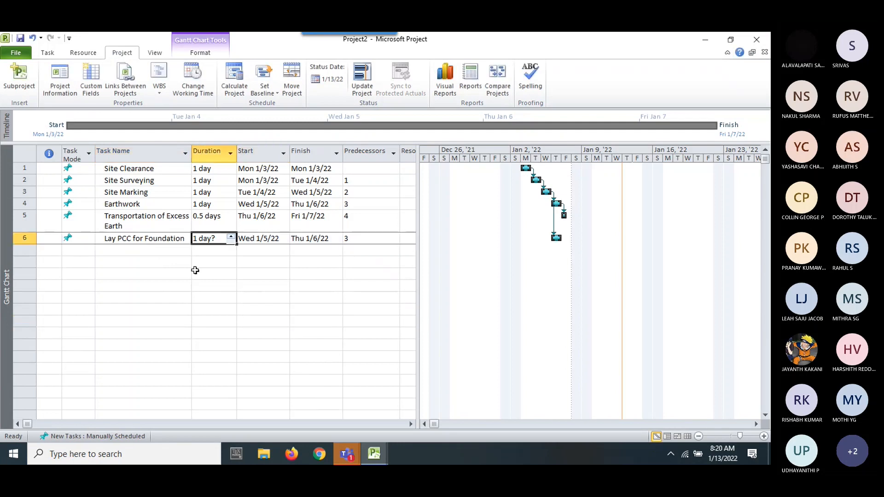
pyautogui.click(231, 235)
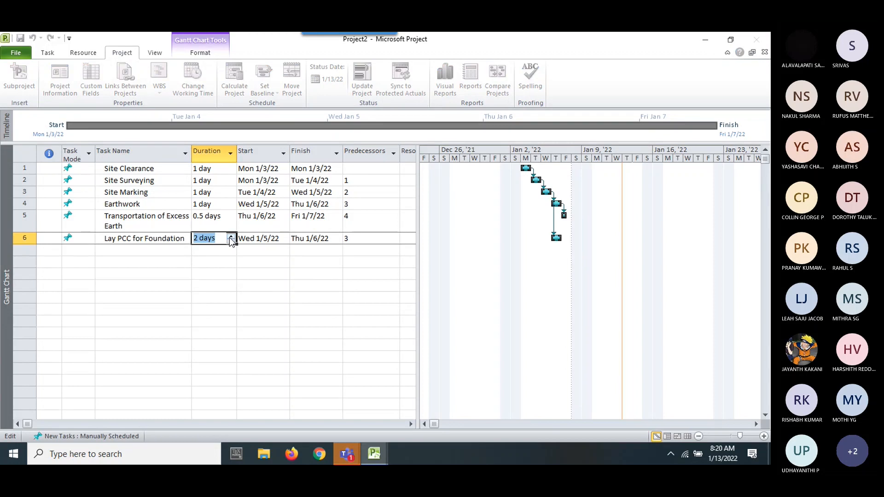
pyautogui.click(234, 277)
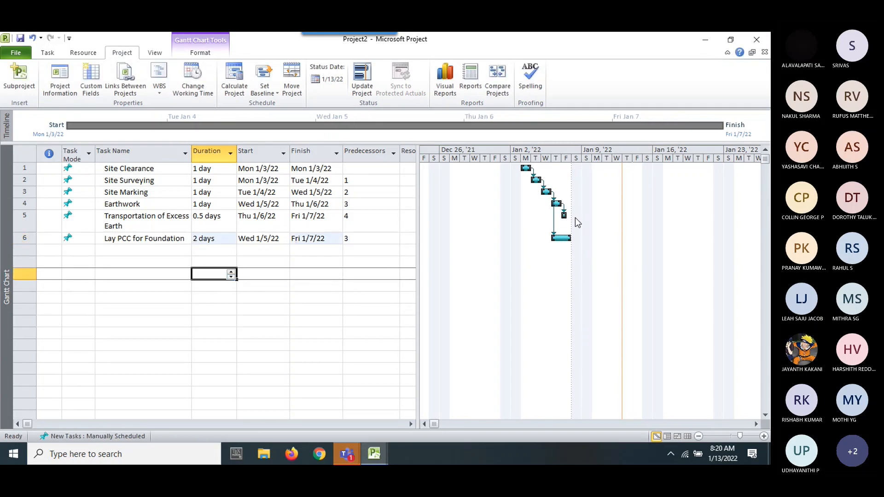
# Enter RCC Footing as the seventh task with a duration of 14 days.
pyautogui.click(170, 253)
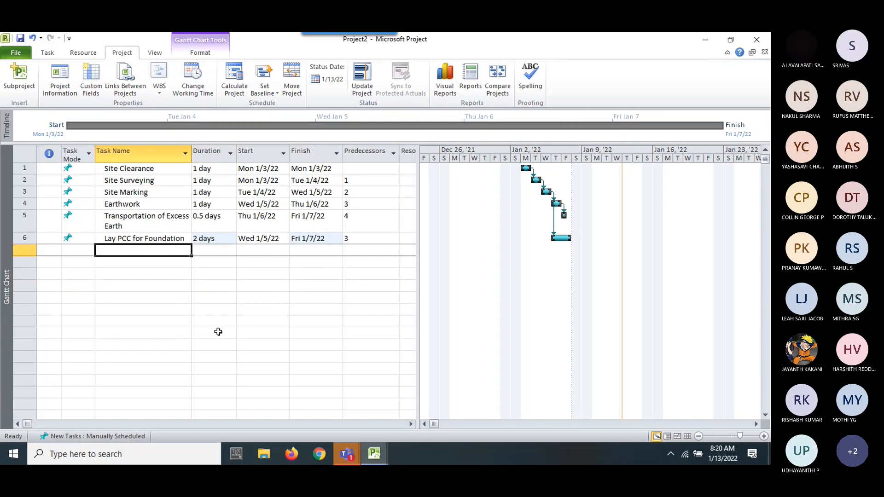
pyautogui.write('RCC Foor')
pyautogui.write('ing')
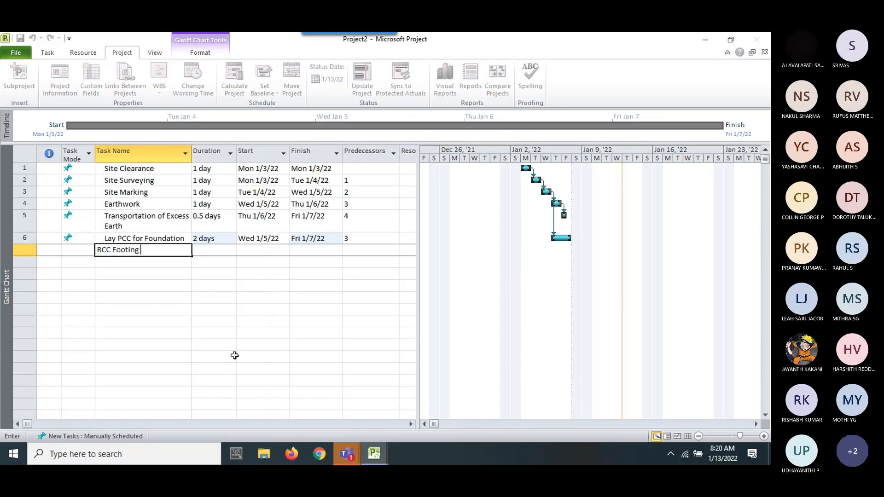
pyautogui.click(210, 335)
pyautogui.click(213, 251)
pyautogui.write('1')
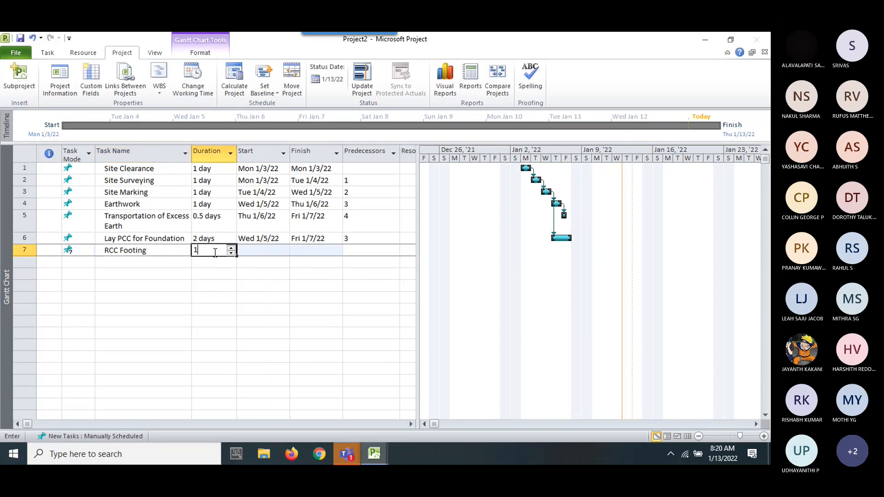
pyautogui.write('4')
pyautogui.click(227, 297)
# Make task 6 the predecessor of RCC Footing.
pyautogui.click(363, 257)
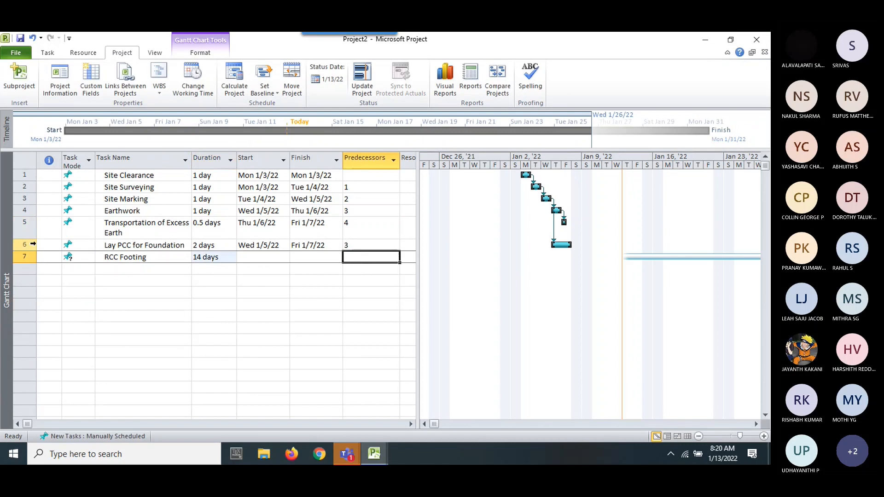
pyautogui.click(30, 244)
pyautogui.click(285, 337)
pyautogui.click(356, 258)
pyautogui.write('6')
pyautogui.click(324, 312)
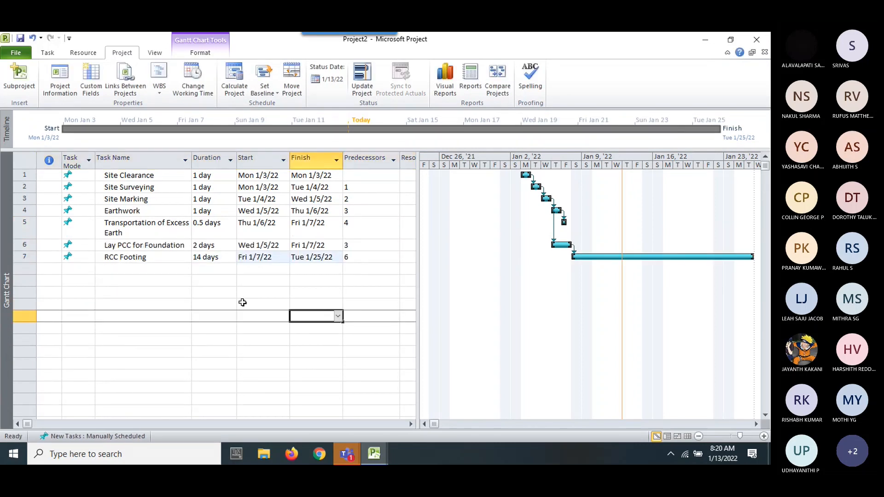
# Enter RCC Plinth as the eighth task with a duration of 7 days.
pyautogui.click(142, 267)
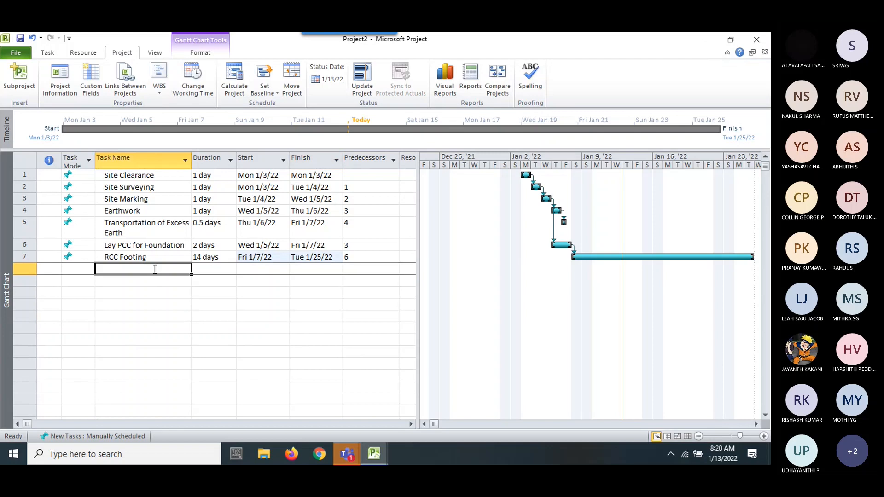
pyautogui.write('RCC Pl')
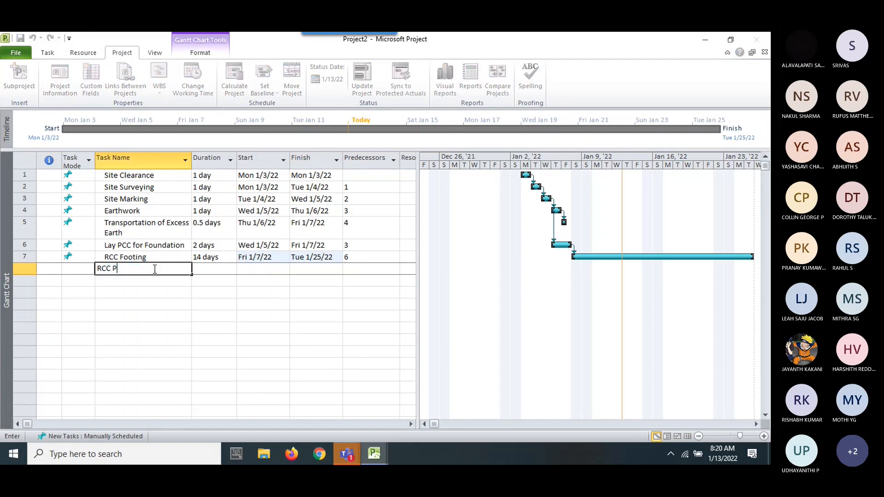
pyautogui.write('inth')
pyautogui.click(202, 329)
pyautogui.click(218, 269)
pyautogui.write('7')
pyautogui.click(251, 318)
# Make task 7 the predecessor of RCC Plinth and check its bar in the Gantt chart.
pyautogui.click(354, 290)
pyautogui.click(360, 267)
pyautogui.write('7')
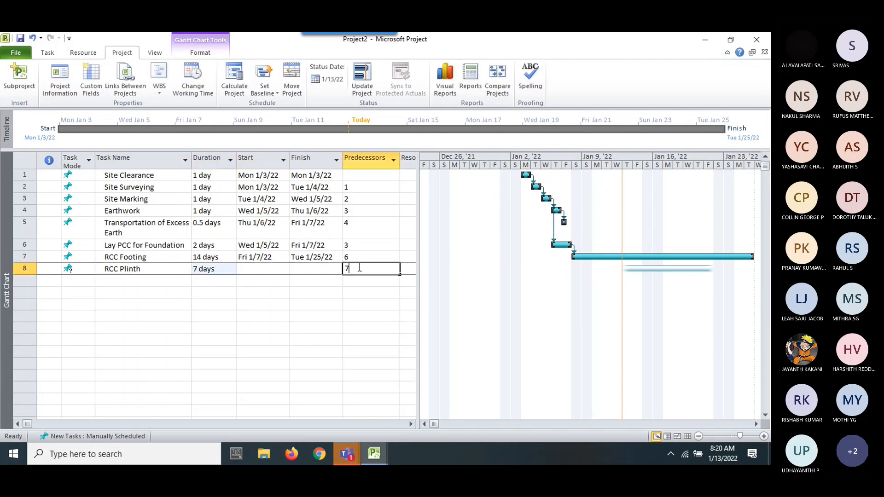
pyautogui.click(362, 316)
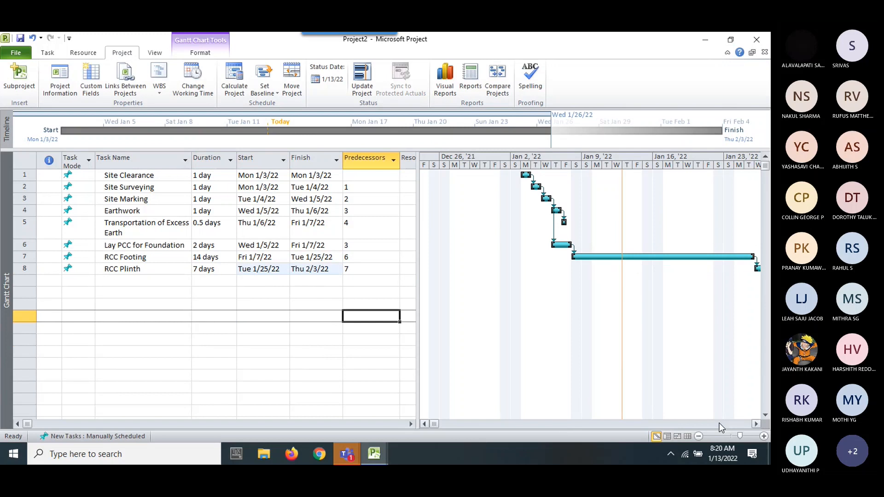
pyautogui.click(757, 423)
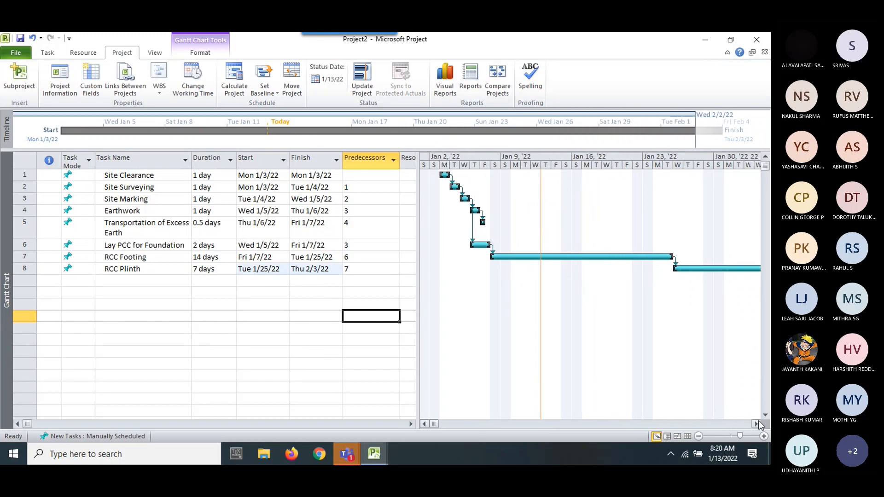
# Enter RCC Column as the ninth task, below RCC Plinth.
pyautogui.click(140, 281)
pyautogui.write('RCC')
pyautogui.write(' Be')
pyautogui.press('BackSpace')
pyautogui.press('BackSpace')
pyautogui.press('BackSpace')
pyautogui.write('Column')
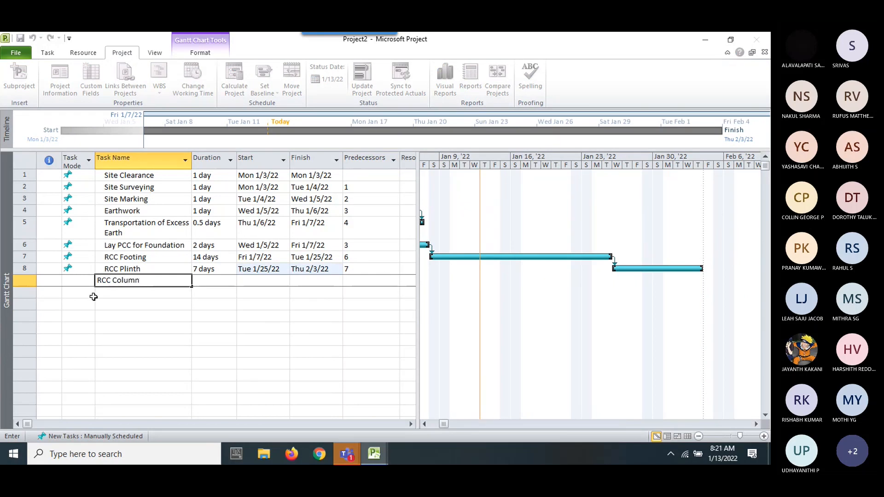
pyautogui.press('Return')
# Enter RCC Beam and RCC Slab as tasks 10 and 11, below RCC Column.
pyautogui.write('RCC Beam')
pyautogui.click(132, 328)
pyautogui.click(129, 306)
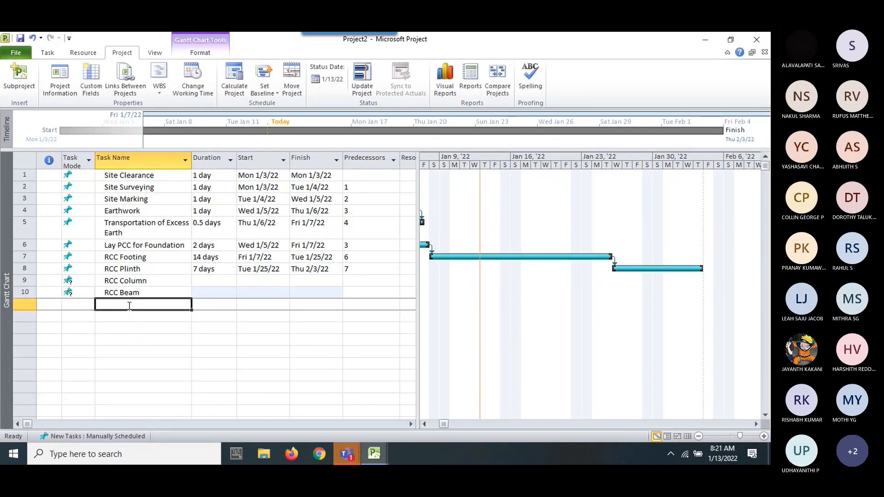
pyautogui.write('RCC Slab')
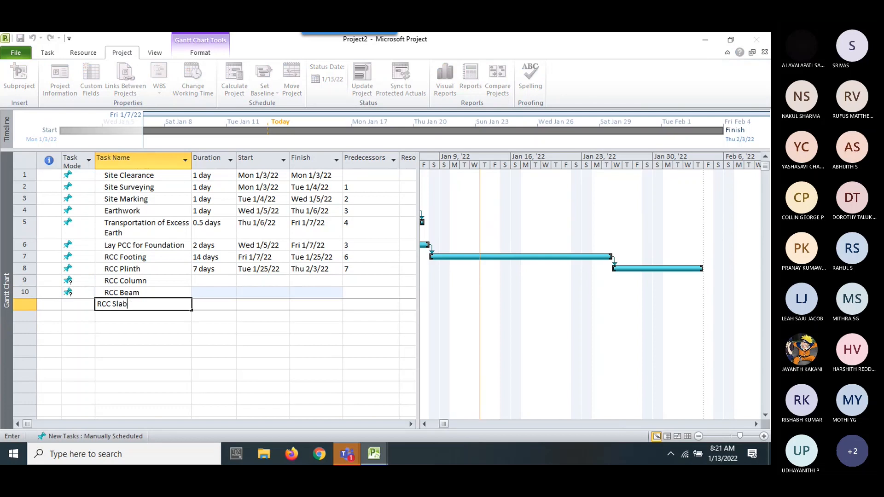
pyautogui.click(128, 360)
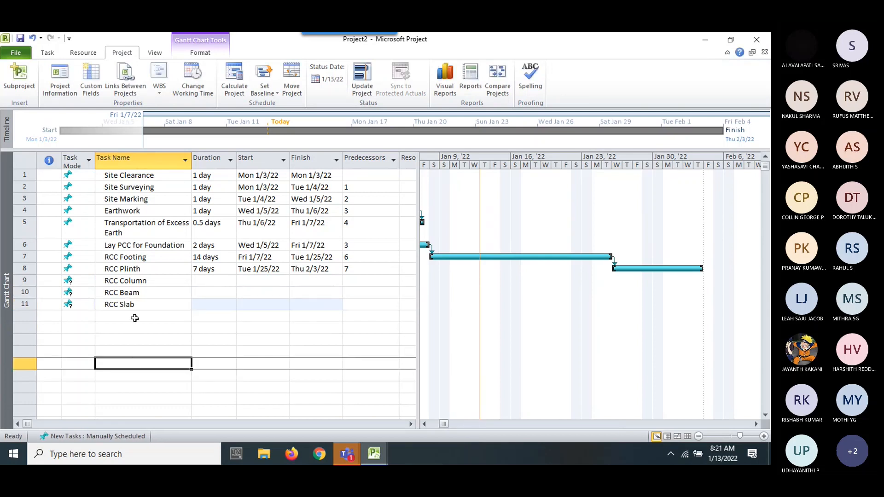
# Enter Masonry and Staricase as tasks 12 and 13, below RCC Slab.
pyautogui.click(135, 317)
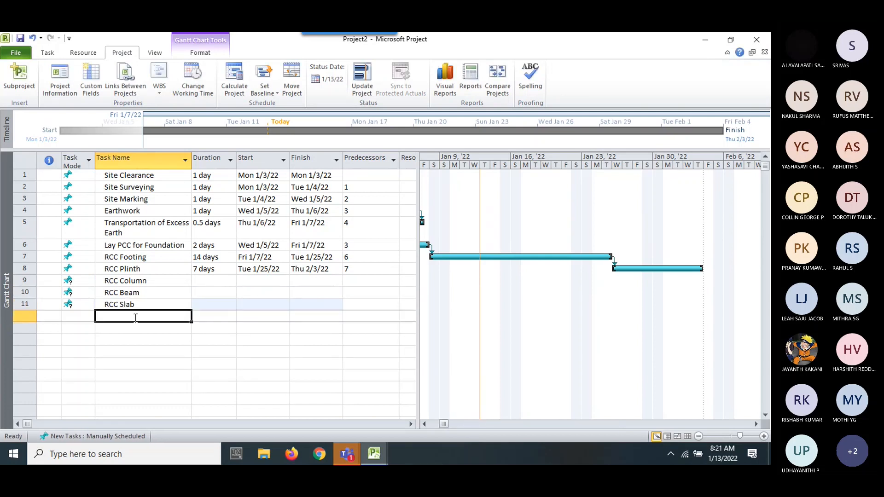
pyautogui.write('Masonry')
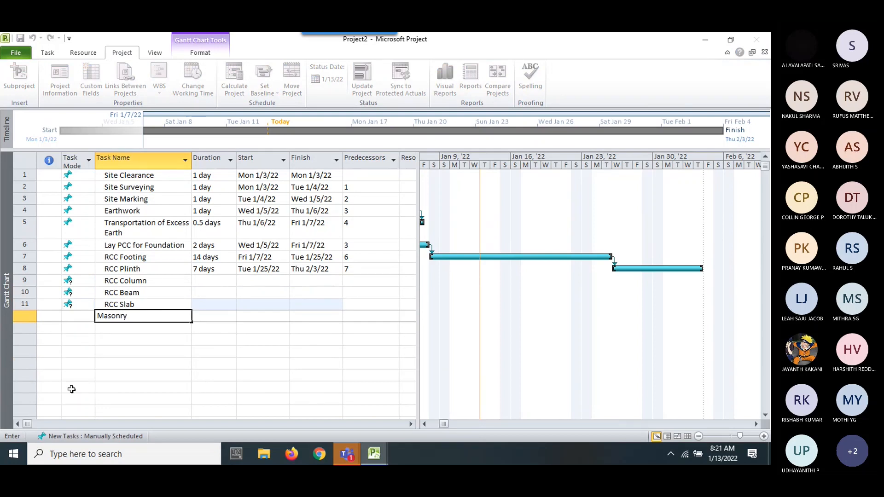
pyautogui.click(165, 359)
pyautogui.click(157, 328)
pyautogui.write('Staricase')
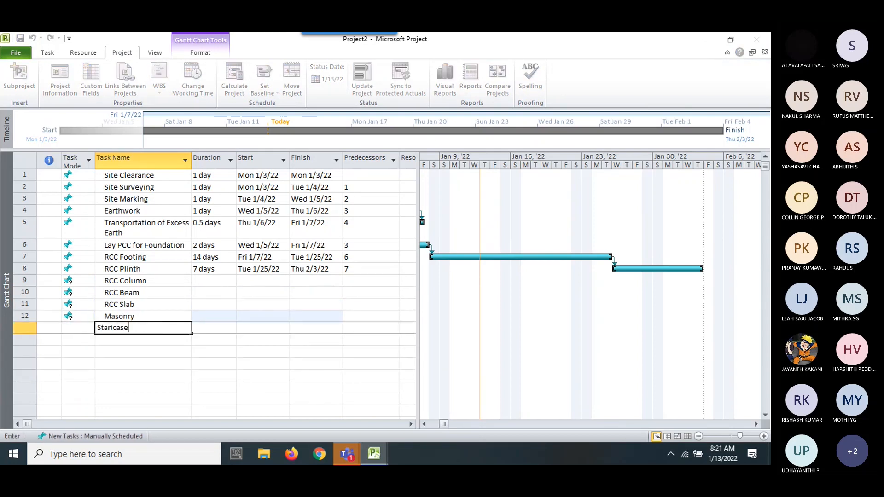
pyautogui.click(190, 389)
# Enter MEP as the fourteenth task, below Staricase.
pyautogui.click(162, 337)
pyautogui.write('Plastering')
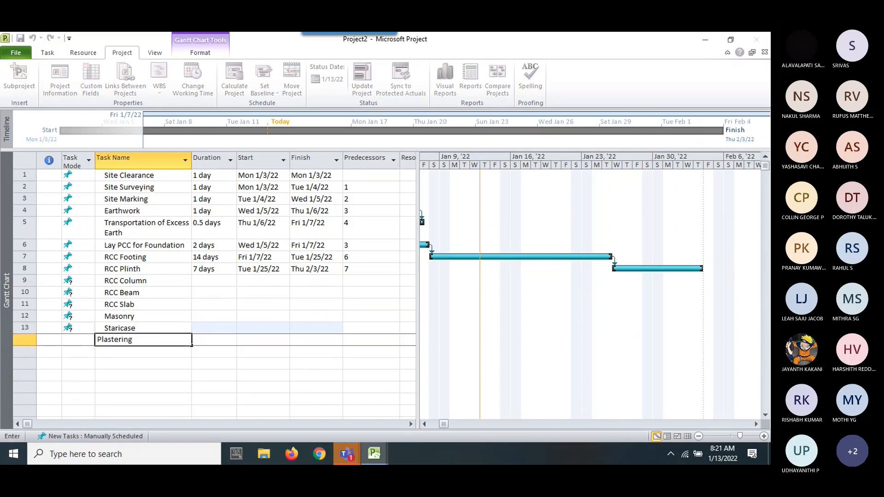
pyautogui.press('BackSpace')
pyautogui.press('BackSpace')
pyautogui.press('BackSpace')
pyautogui.press('BackSpace')
pyautogui.press('BackSpace')
pyautogui.press('BackSpace')
pyautogui.press('BackSpace')
pyautogui.press('BackSpace')
pyautogui.write('MEP')
pyautogui.click(195, 353)
# Enter Plastering and Painting as tasks 15 and 16, below MEP.
pyautogui.click(159, 355)
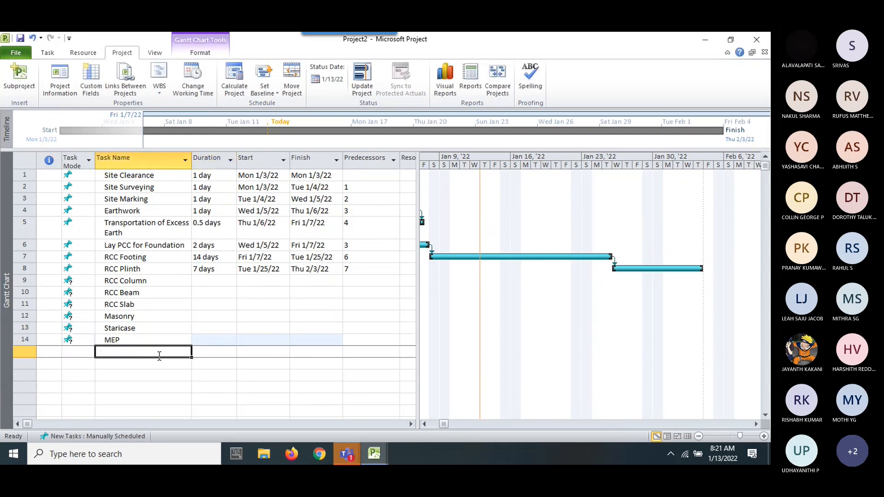
pyautogui.write('Plastering')
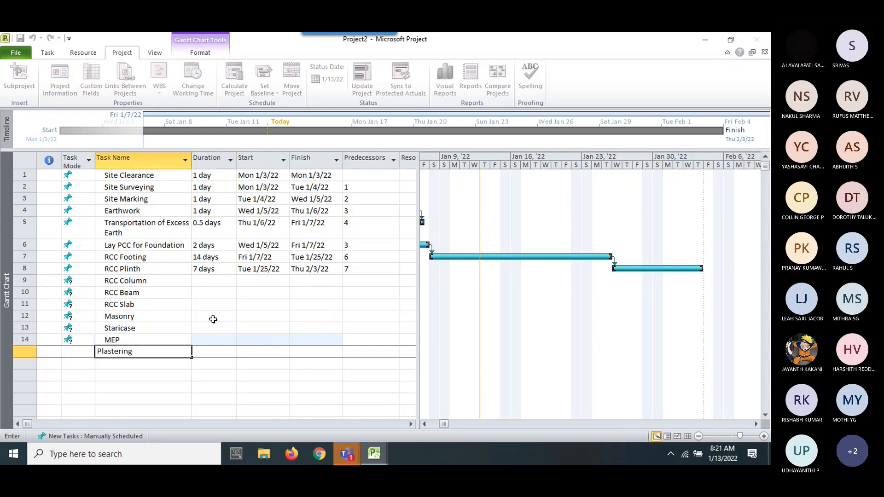
pyautogui.press('Return')
pyautogui.write('Painting')
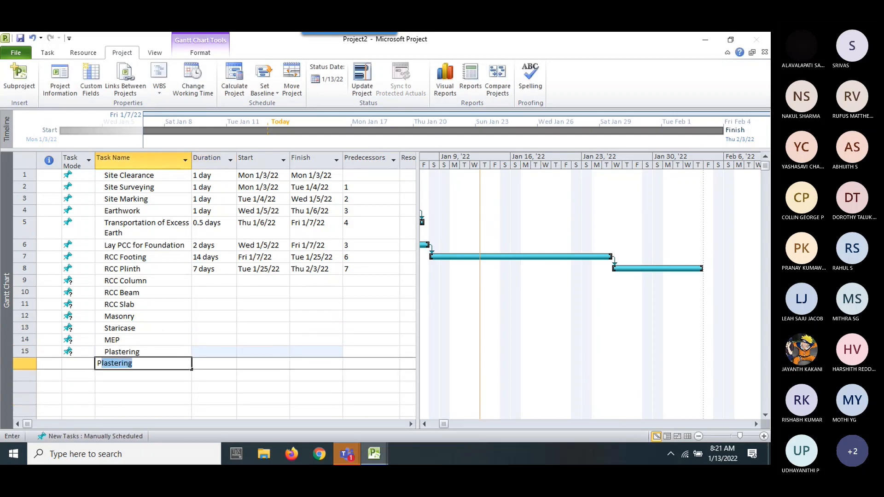
pyautogui.click(249, 328)
# Set the durations of RCC Column to 14 days and of RCC Beam and RCC Slab to 20 days each.
pyautogui.click(205, 281)
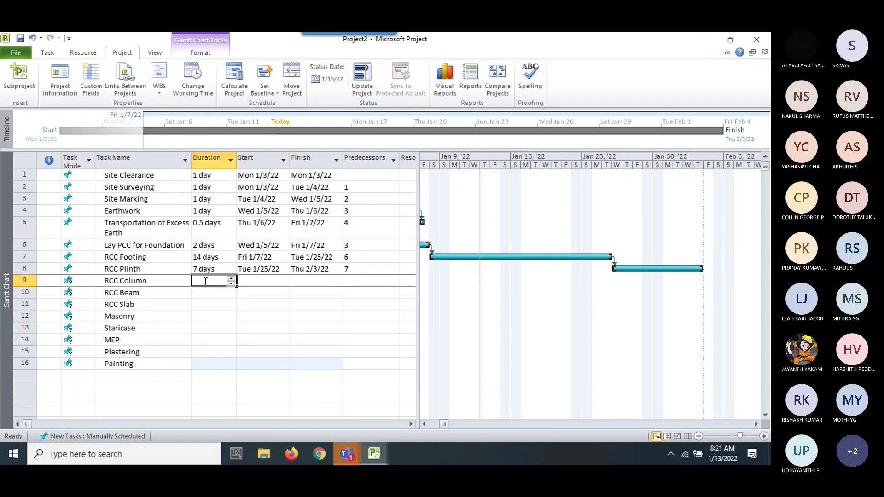
pyautogui.write('14')
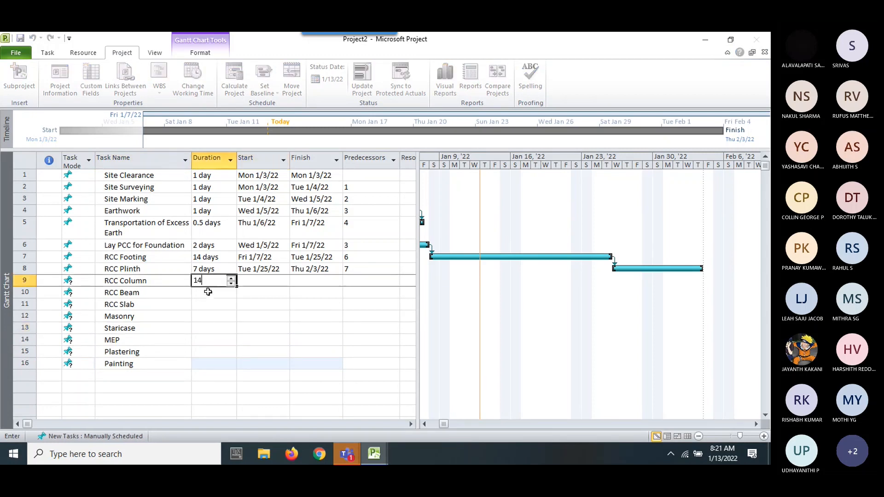
pyautogui.click(208, 292)
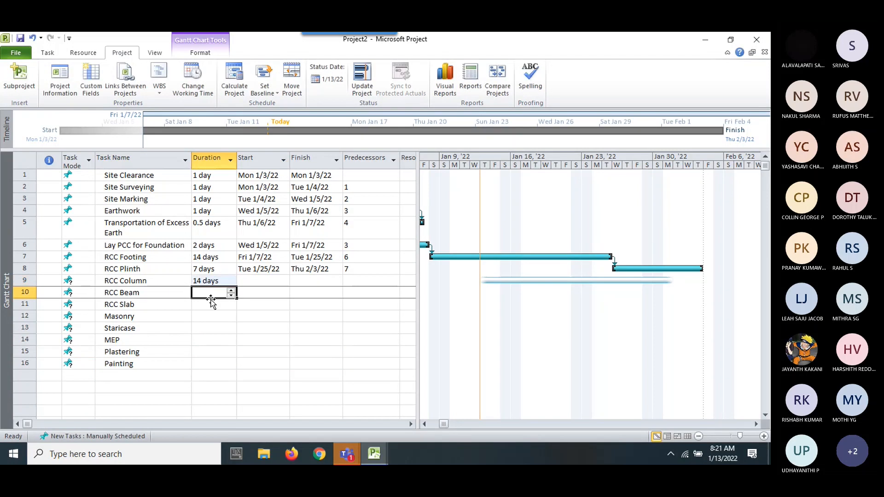
pyautogui.write('20')
pyautogui.click(213, 305)
pyautogui.write('20')
# Set the duration of Masonry to 12 days and of Staricase to 7 days.
pyautogui.click(214, 316)
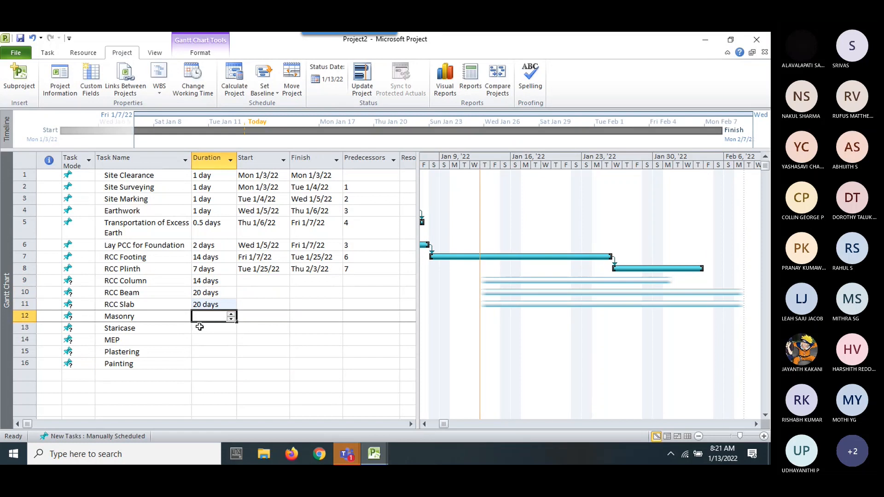
pyautogui.write('12')
pyautogui.click(210, 349)
pyautogui.click(210, 326)
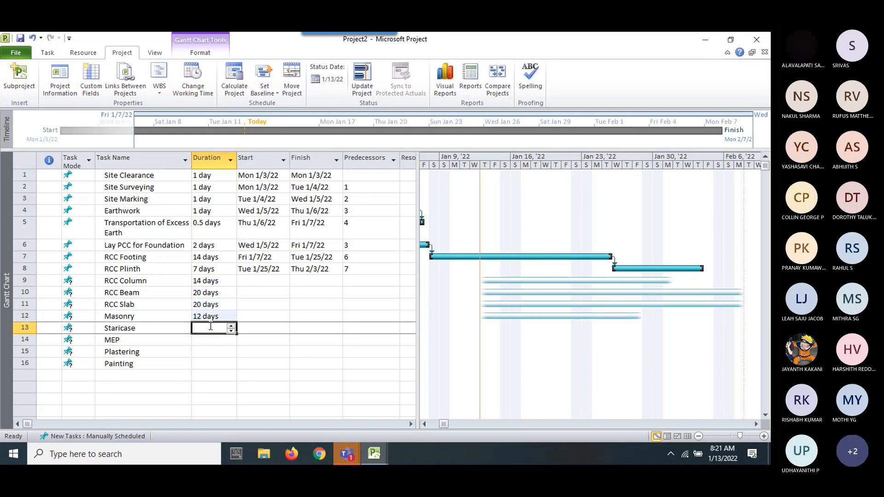
pyautogui.write('7')
# Set the duration of MEP to 4 days and of Plastering and Painting to 3 days each.
pyautogui.click(211, 340)
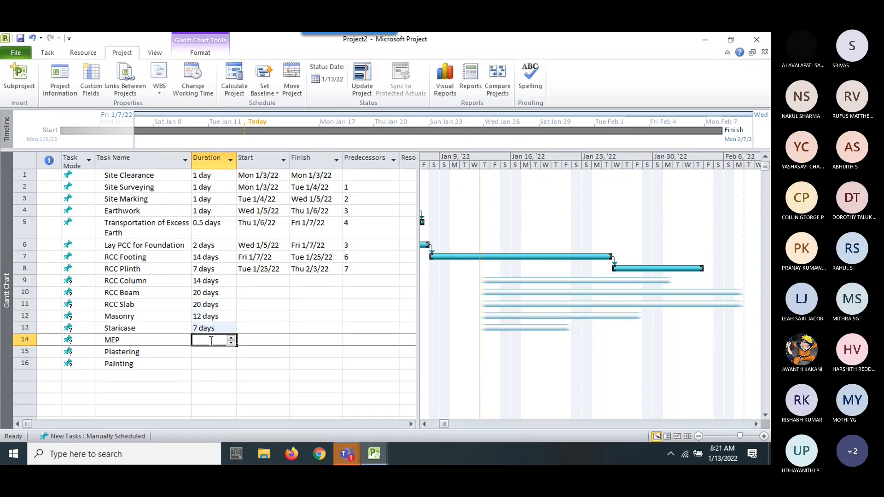
pyautogui.write('4')
pyautogui.click(203, 351)
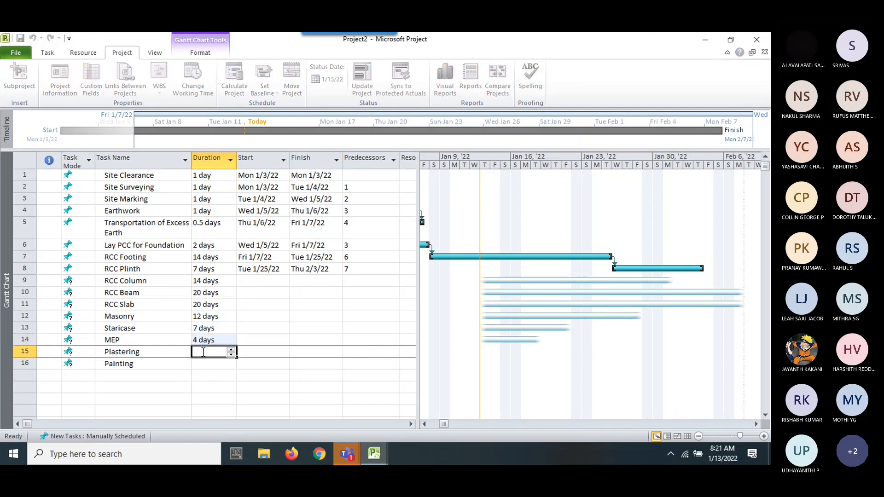
pyautogui.write('3')
pyautogui.click(204, 363)
pyautogui.write('3')
pyautogui.press('Return')
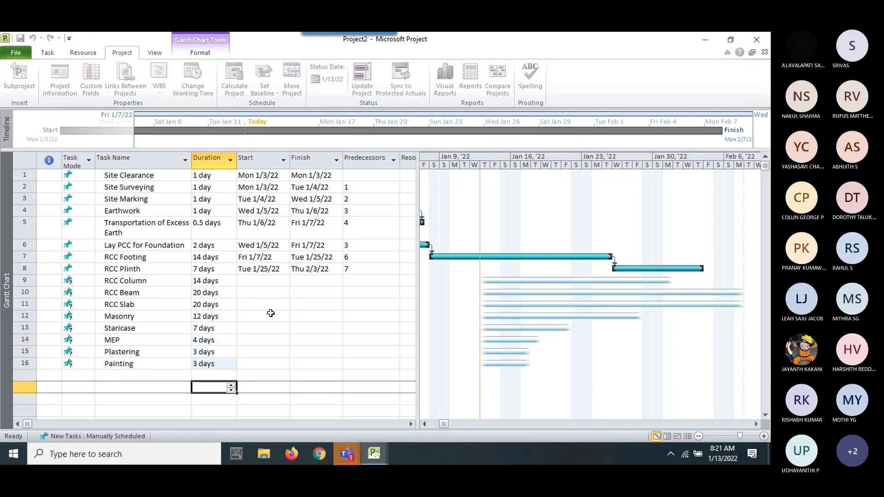
# Make task 8 the predecessor of RCC Column, and task 9 the predecessor of both RCC Beam and RCC Slab.
pyautogui.click(350, 281)
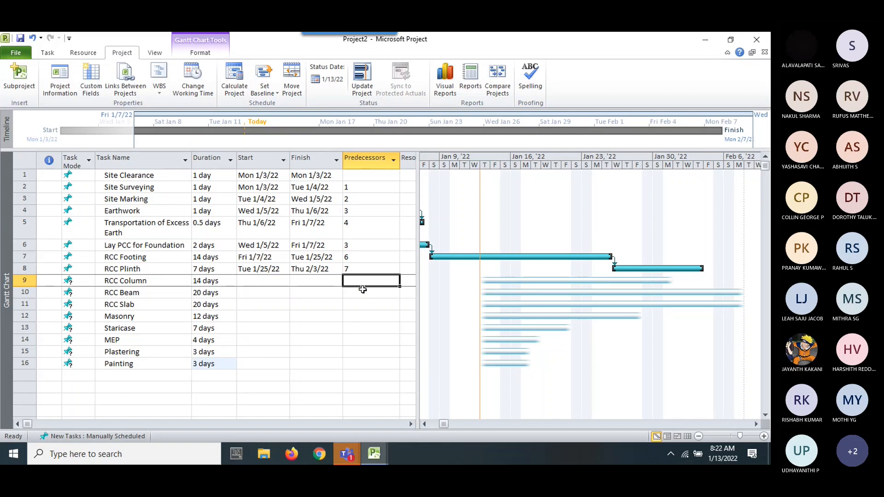
pyautogui.write('8')
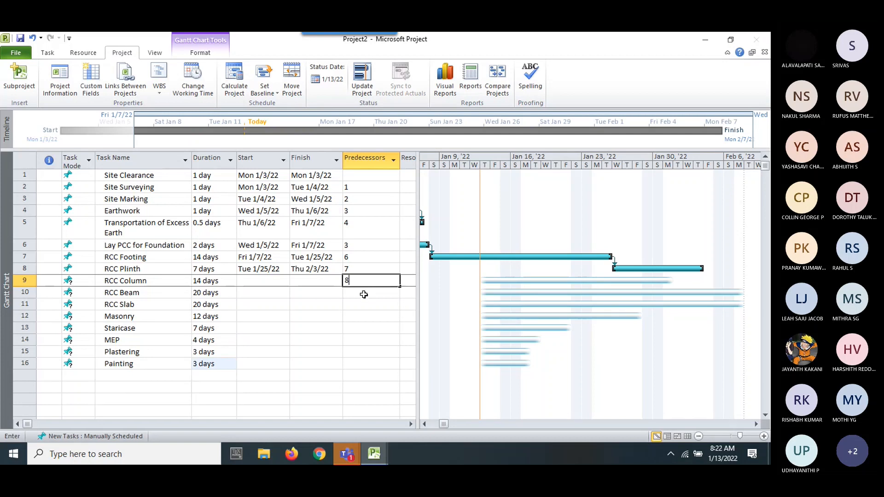
pyautogui.click(366, 313)
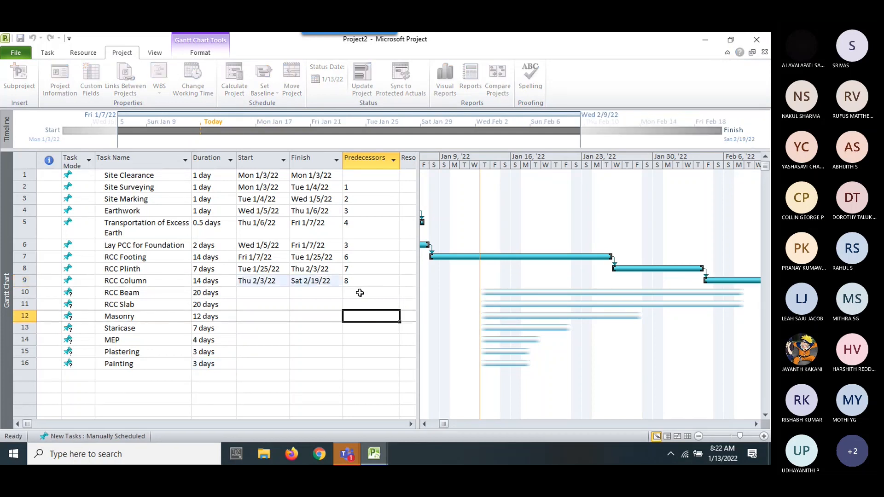
pyautogui.click(361, 290)
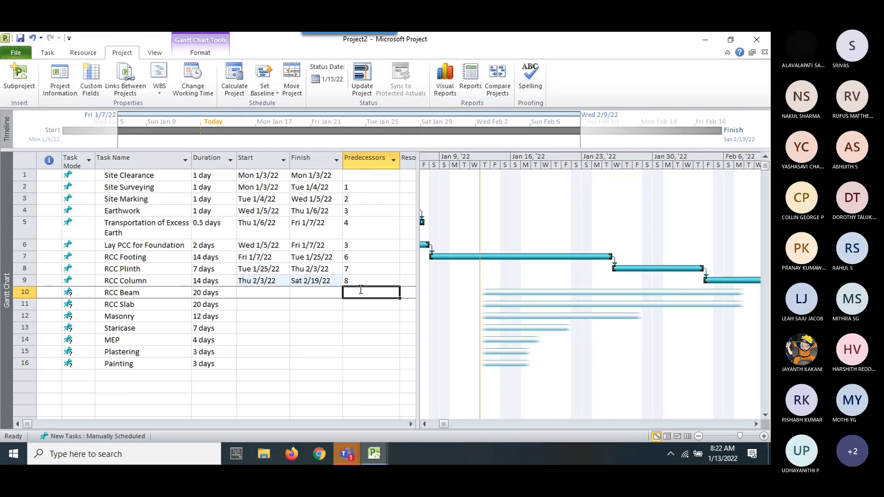
pyautogui.write('9')
pyautogui.press('Return')
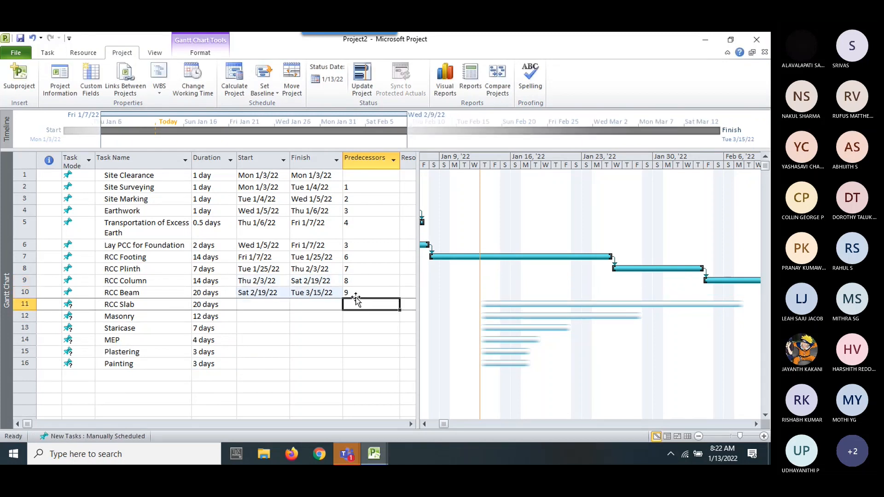
pyautogui.write('9')
pyautogui.press('Return')
# Make task 10 the predecessor of Masonry and task 9 the predecessor of Staricase.
pyautogui.click(359, 316)
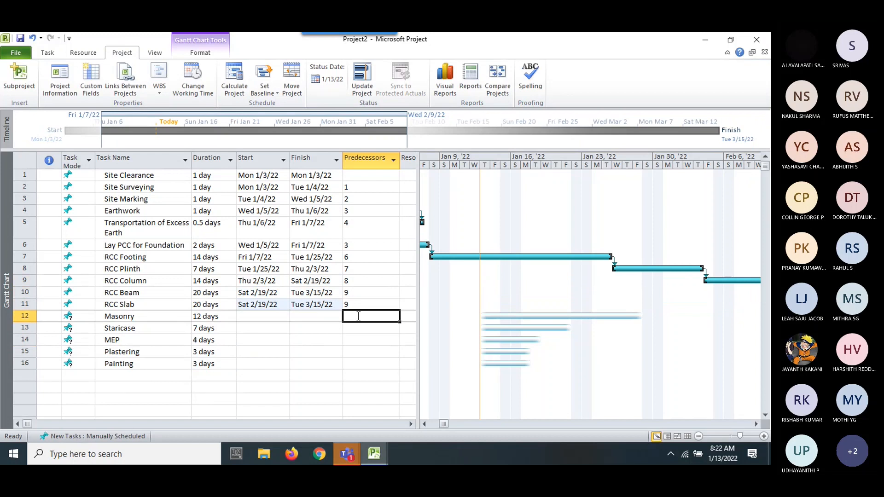
pyautogui.write('10')
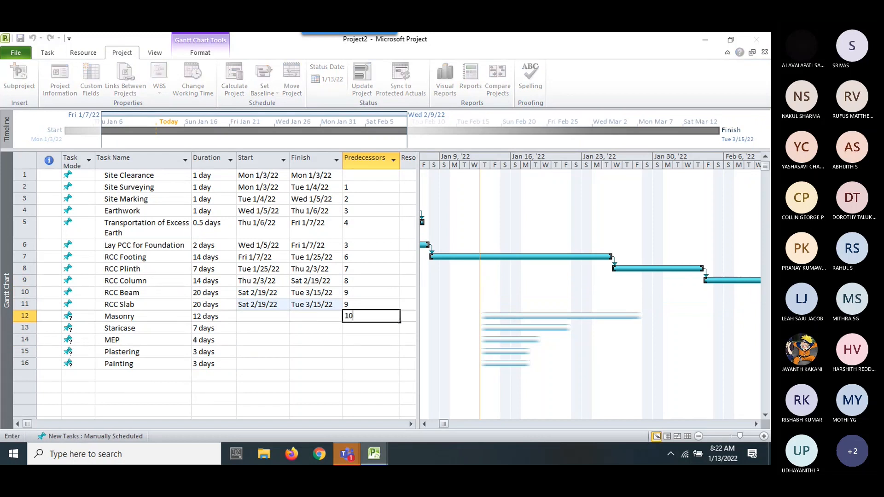
pyautogui.press('Return')
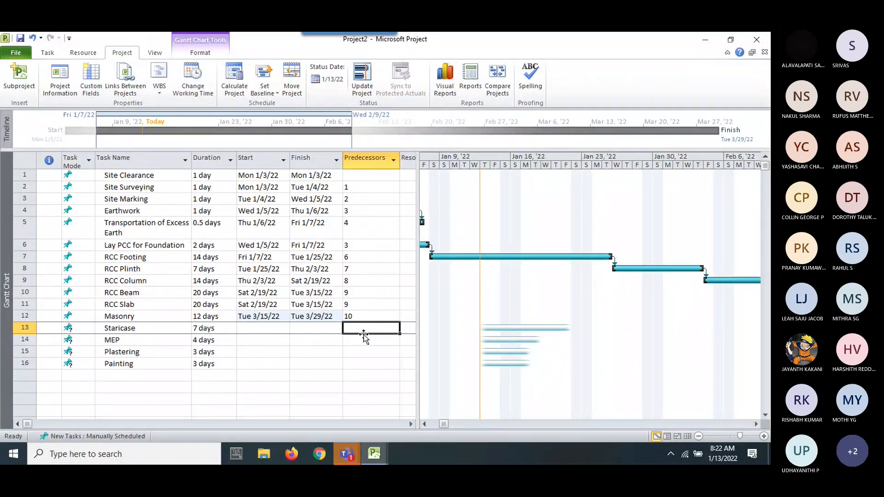
pyautogui.write('9')
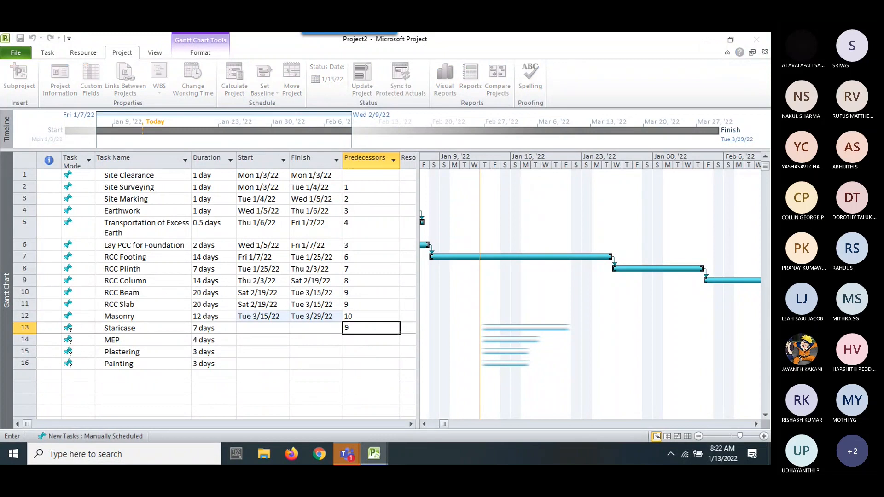
pyautogui.click(370, 386)
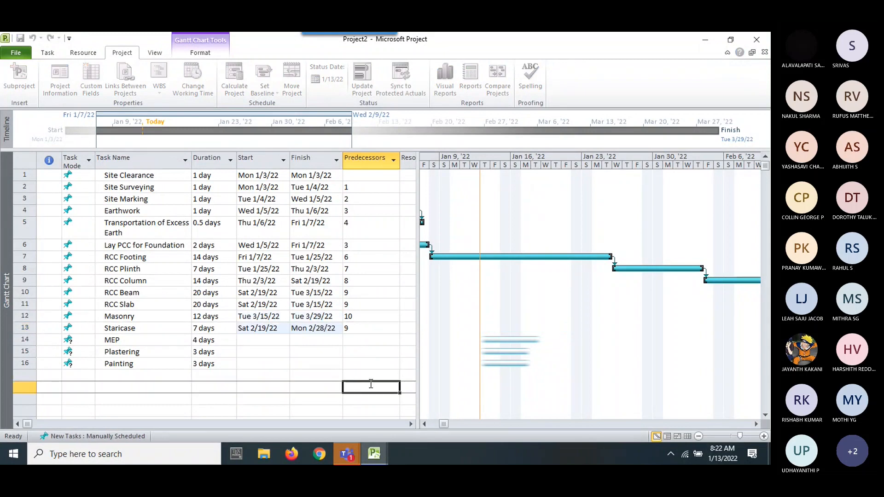
# Set the predecessors of MEP, Plastering and Painting to tasks 13, 14 and 15 respectively.
pyautogui.click(352, 338)
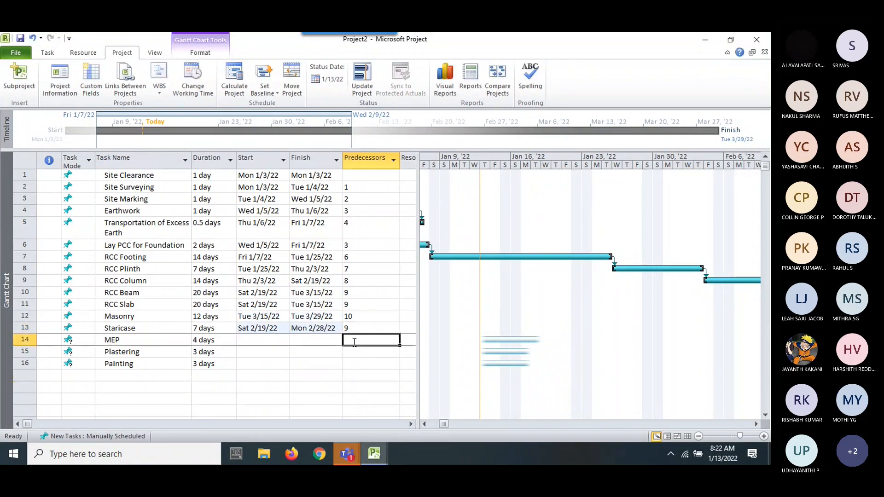
pyautogui.write('13')
pyautogui.click(354, 366)
pyautogui.click(352, 350)
pyautogui.write('14')
pyautogui.click(353, 362)
pyautogui.write('1')
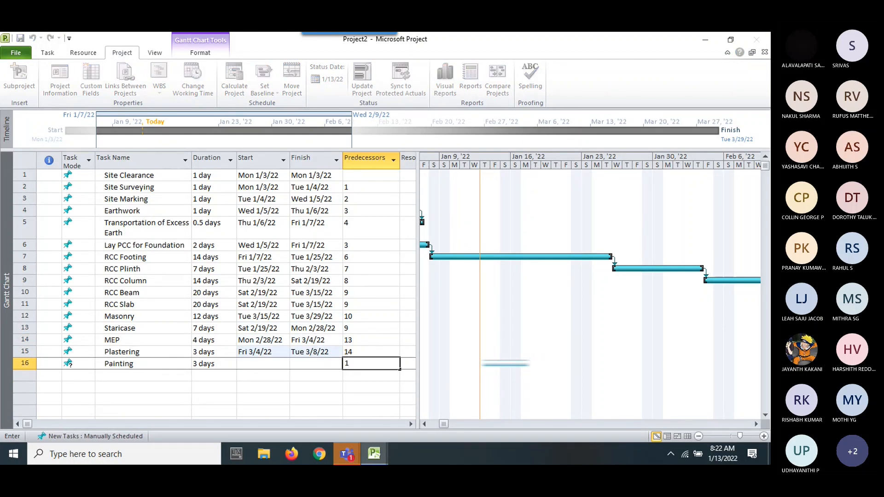
pyautogui.write('5')
pyautogui.click(357, 399)
# Widen the Gantt chart area up to the Duration column and show the project's first tasks.
pyautogui.moveTo(417, 331); pyautogui.dragTo(236, 307)
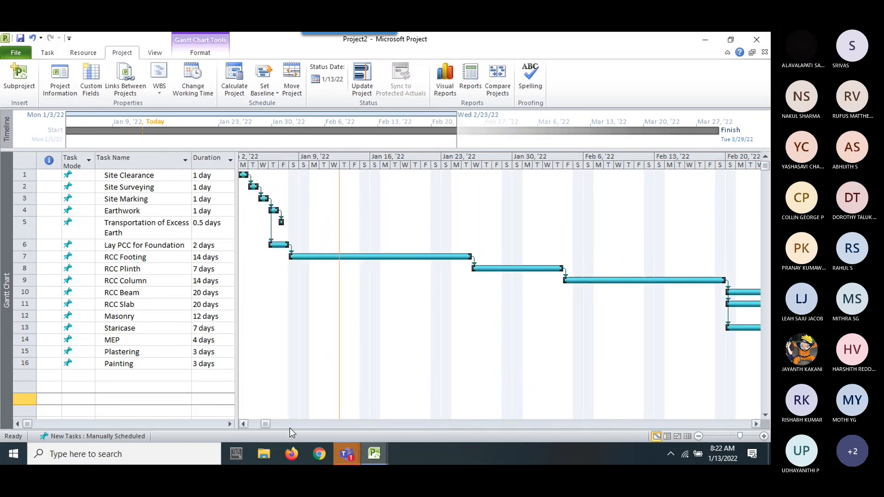
pyautogui.moveTo(265, 424); pyautogui.dragTo(240, 407)
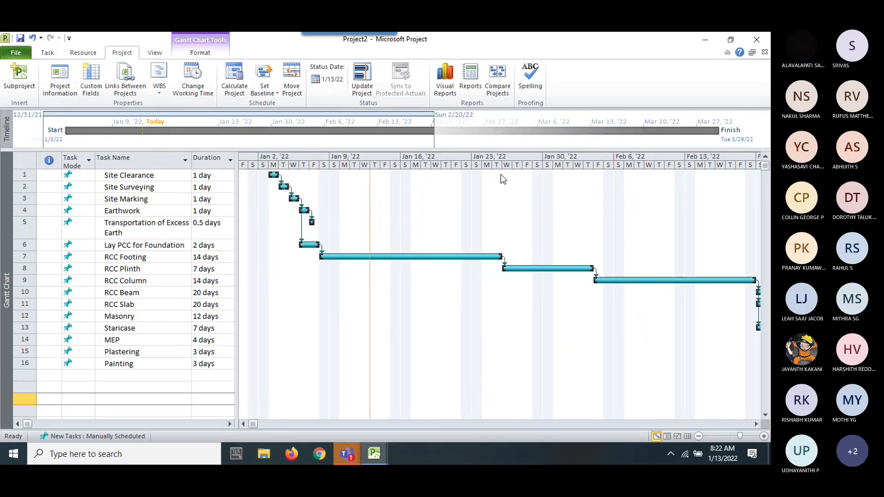
# Zoom the Gantt chart to 1 month and check the task bars along the timescale.
pyautogui.rightClick(494, 158)
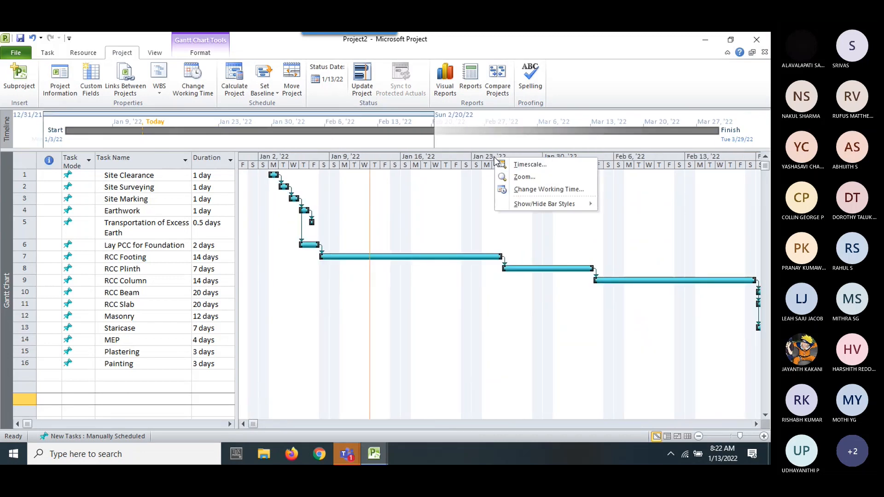
pyautogui.click(516, 177)
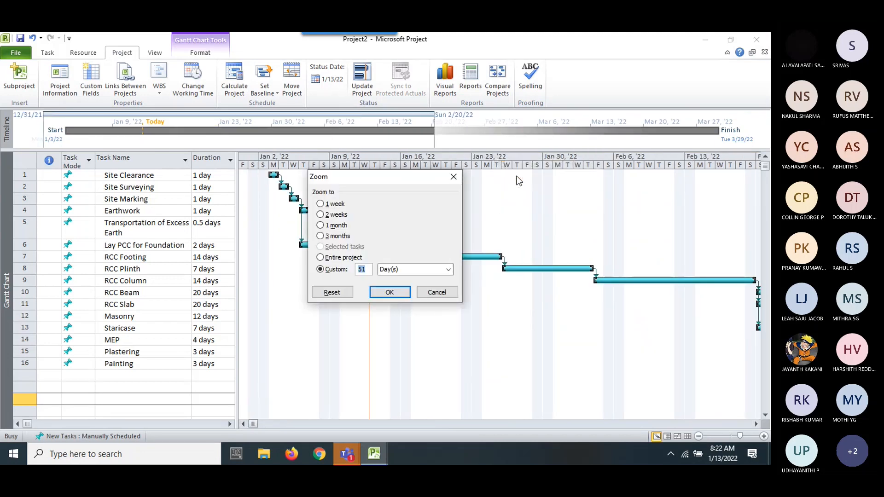
pyautogui.click(336, 225)
pyautogui.click(388, 292)
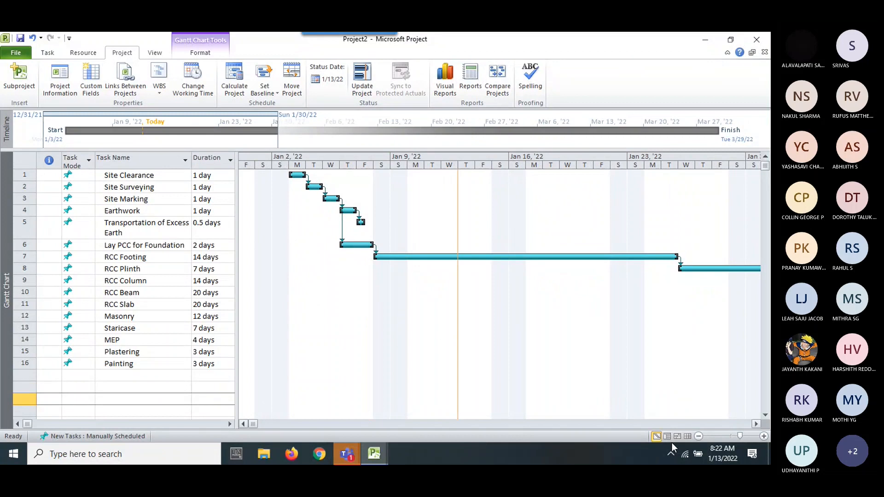
pyautogui.click(756, 423)
pyautogui.click(756, 424)
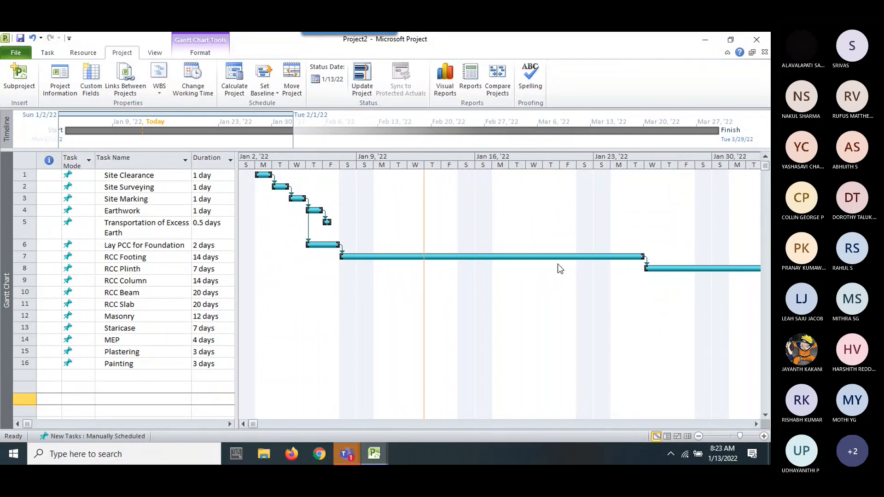
# Zoom the Gantt chart to 3 months to view the bars of all the tasks.
pyautogui.rightClick(477, 165)
pyautogui.click(498, 184)
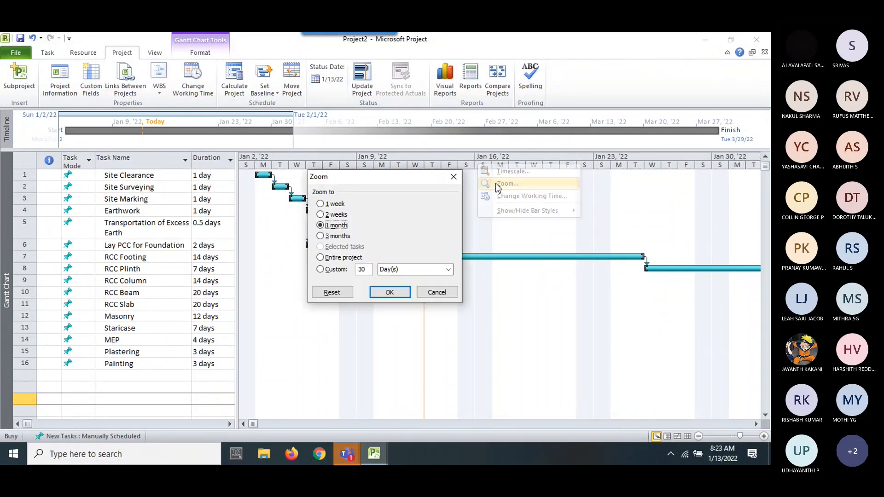
pyautogui.click(339, 237)
pyautogui.click(387, 292)
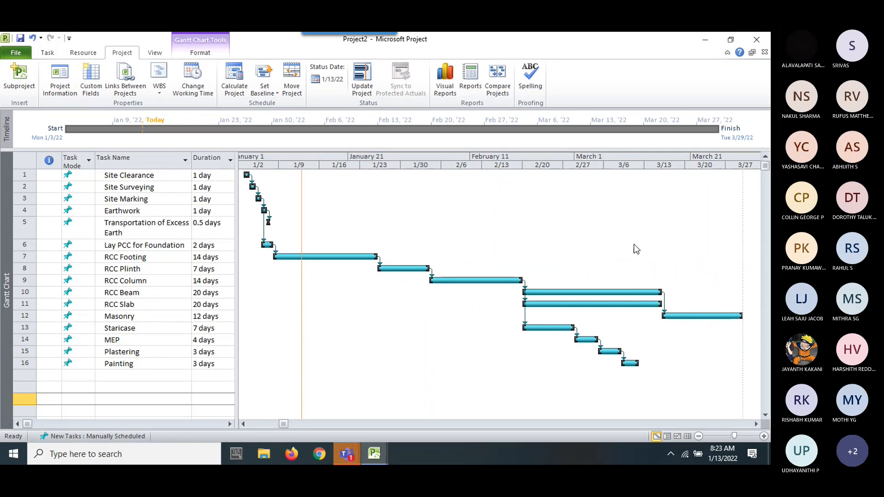
# Zoom the Gantt chart to fit the entire project.
pyautogui.rightClick(512, 159)
pyautogui.click(533, 177)
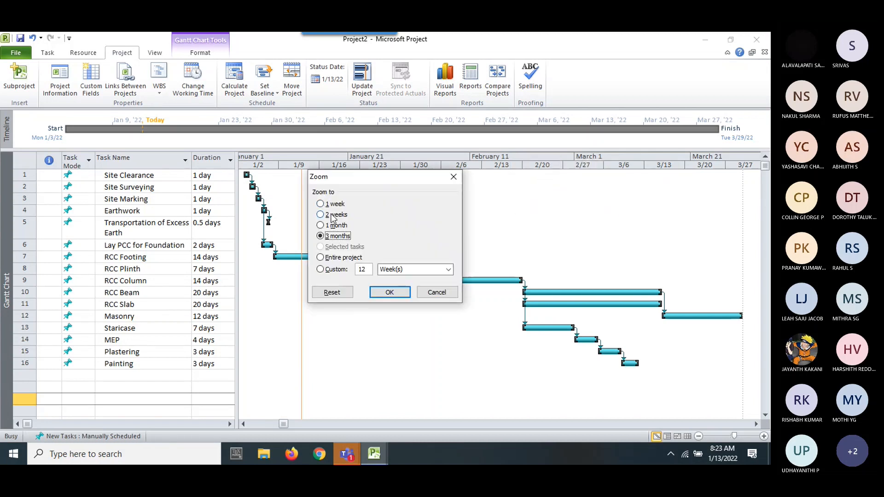
pyautogui.click(322, 258)
pyautogui.click(389, 292)
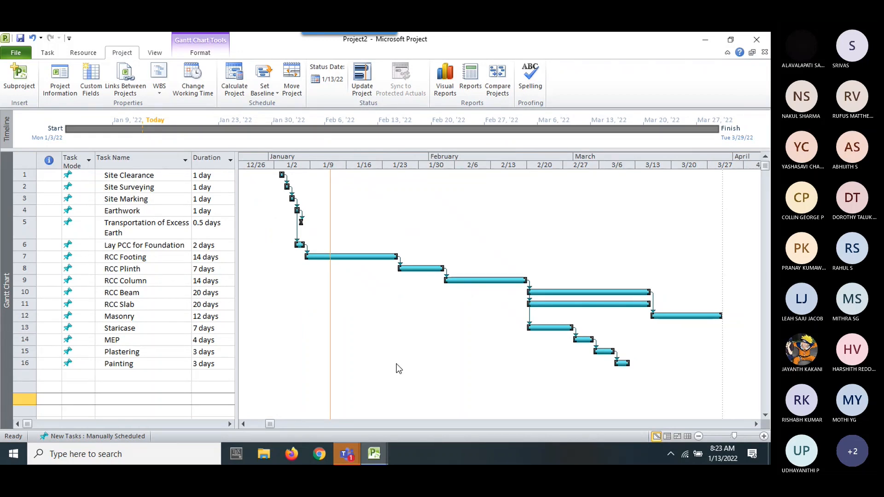
# Review the project information, including the start date, status date and calendar settings, without changing them.
pyautogui.click(58, 79)
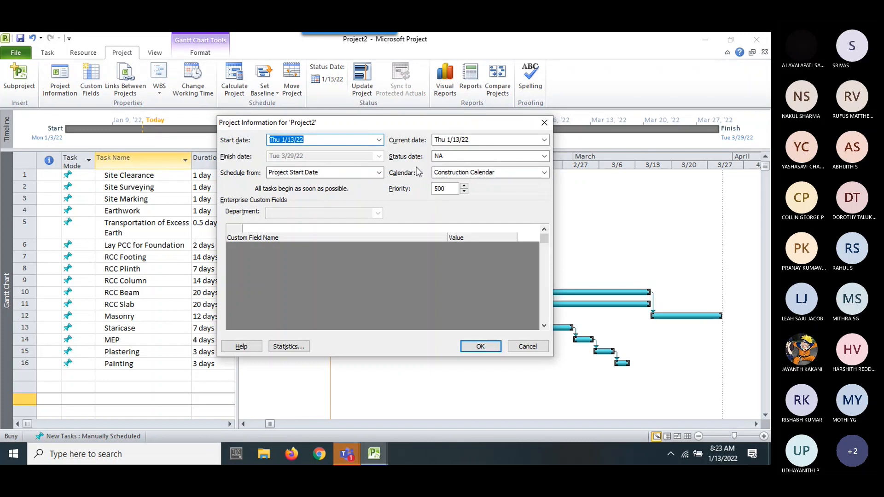
pyautogui.click(544, 157)
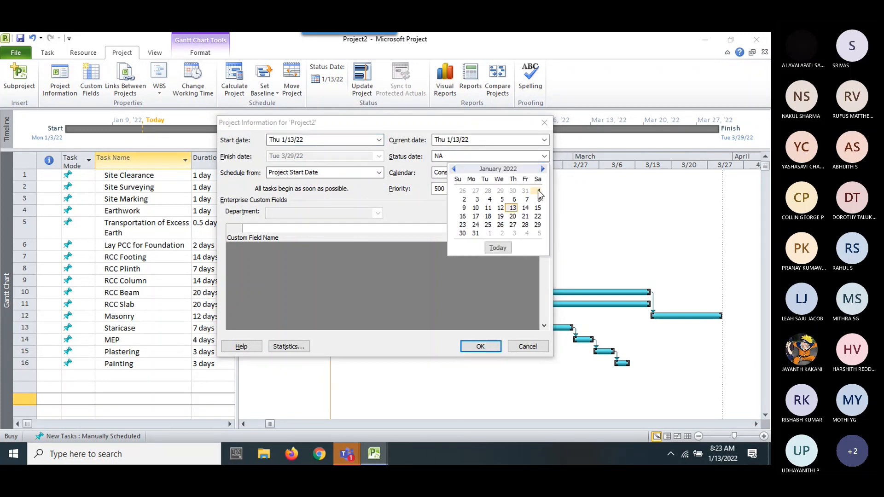
pyautogui.click(420, 222)
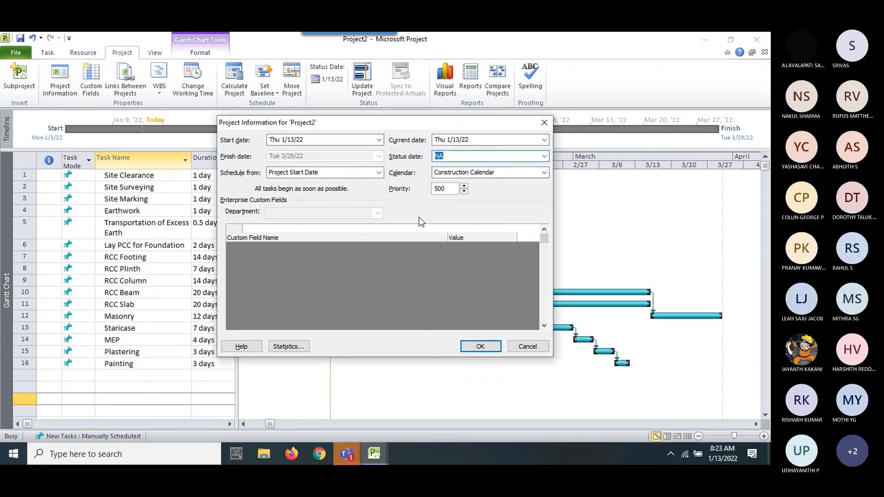
pyautogui.click(470, 348)
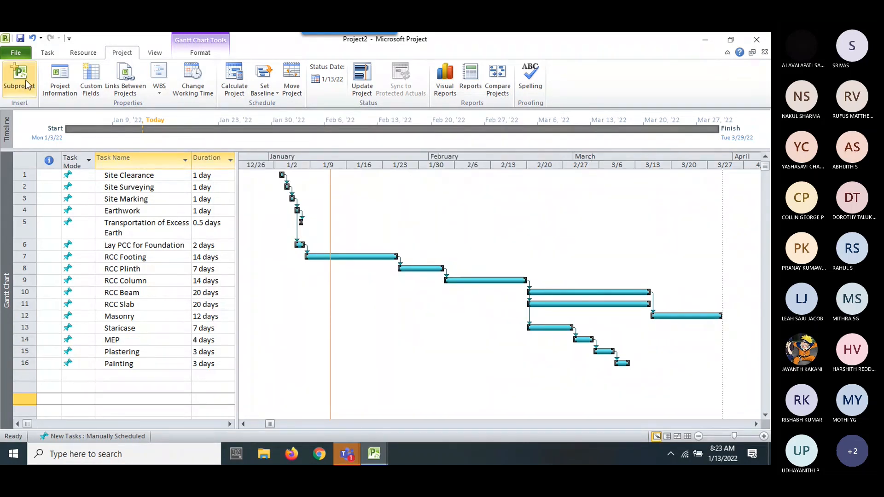
# Show the schedule as a Network Diagram and examine the task sequence from Site Clearance to Painting and back.
pyautogui.click(47, 52)
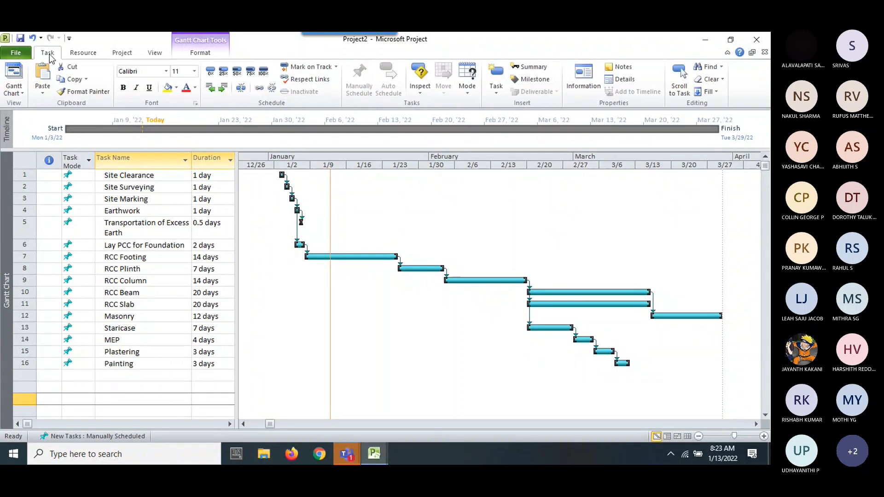
pyautogui.click(22, 90)
pyautogui.click(29, 144)
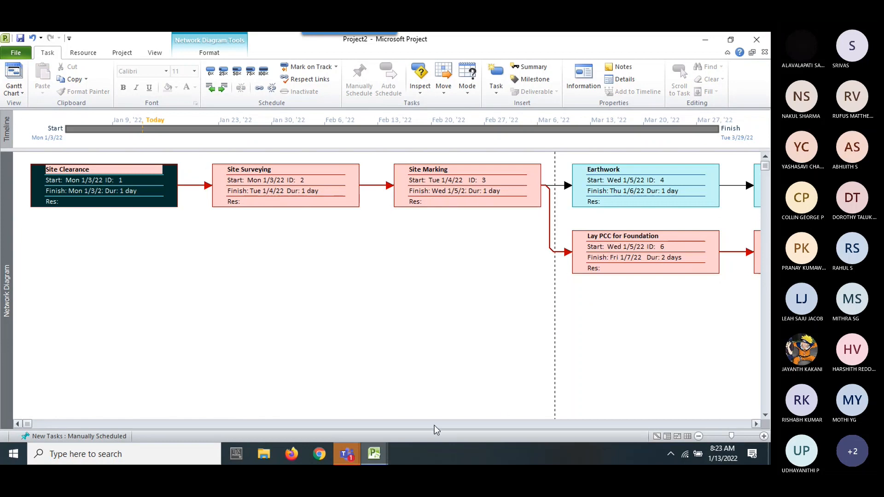
pyautogui.click(755, 424)
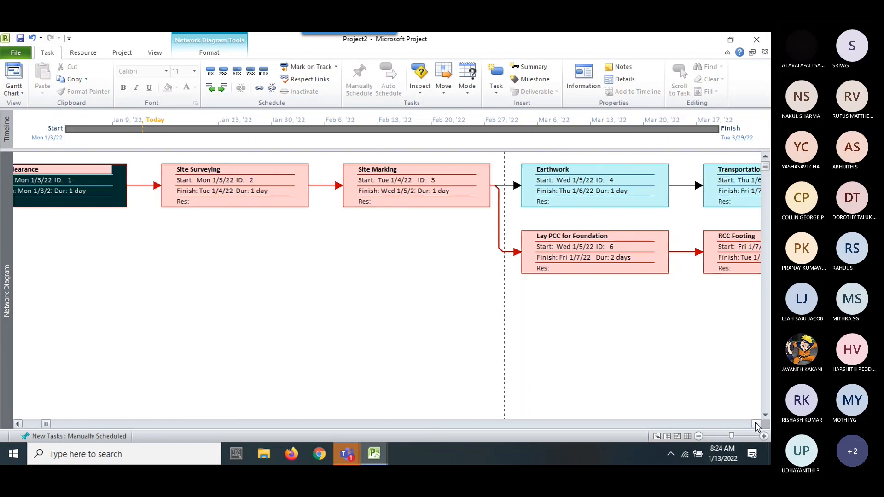
pyautogui.click(755, 423)
pyautogui.click(755, 423)
pyautogui.click(756, 423)
pyautogui.click(755, 423)
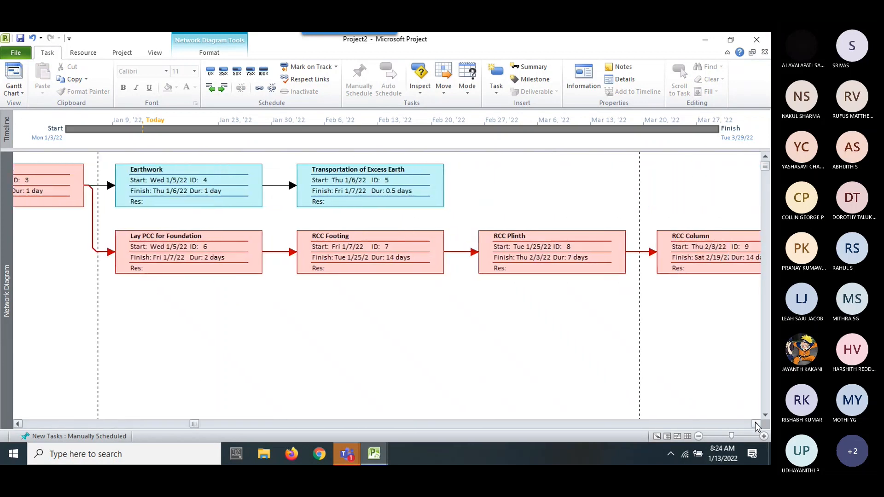
pyautogui.click(755, 423)
pyautogui.click(756, 423)
pyautogui.click(755, 424)
pyautogui.click(755, 423)
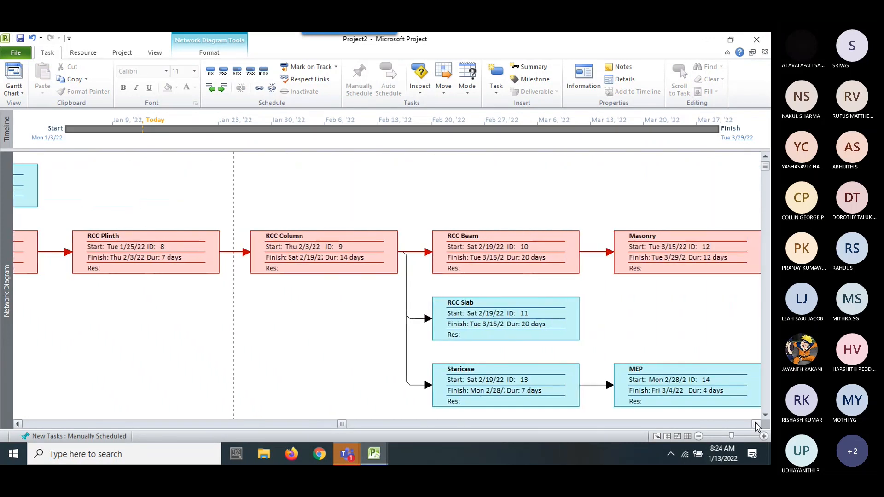
pyautogui.click(756, 423)
pyautogui.click(755, 424)
pyautogui.click(755, 424)
pyautogui.click(755, 423)
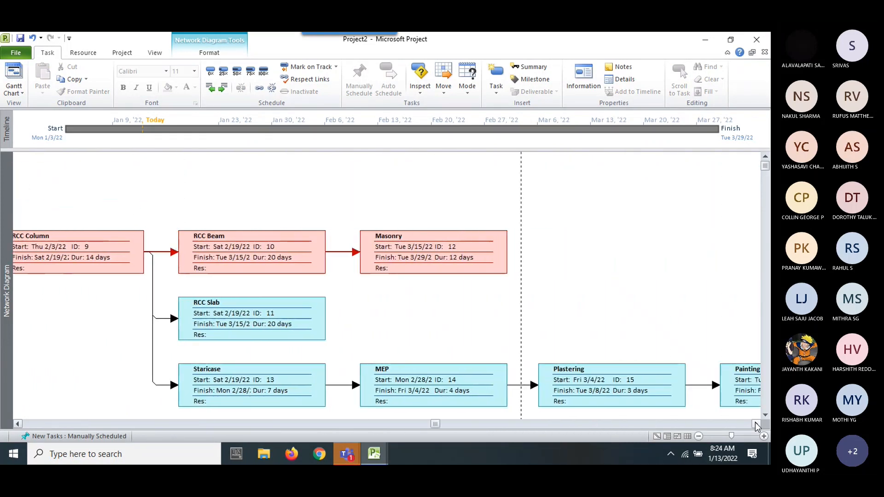
pyautogui.click(755, 423)
pyautogui.click(755, 424)
pyautogui.click(756, 423)
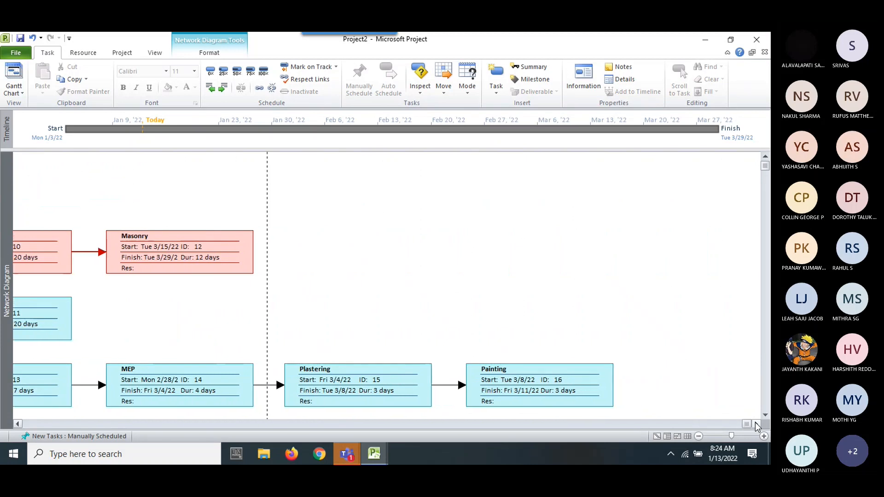
pyautogui.click(755, 424)
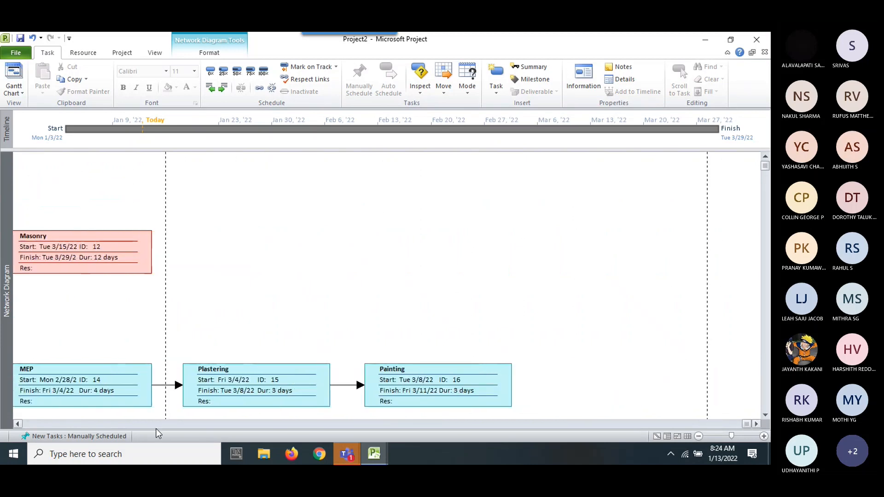
pyautogui.moveTo(740, 425); pyautogui.dragTo(300, 405)
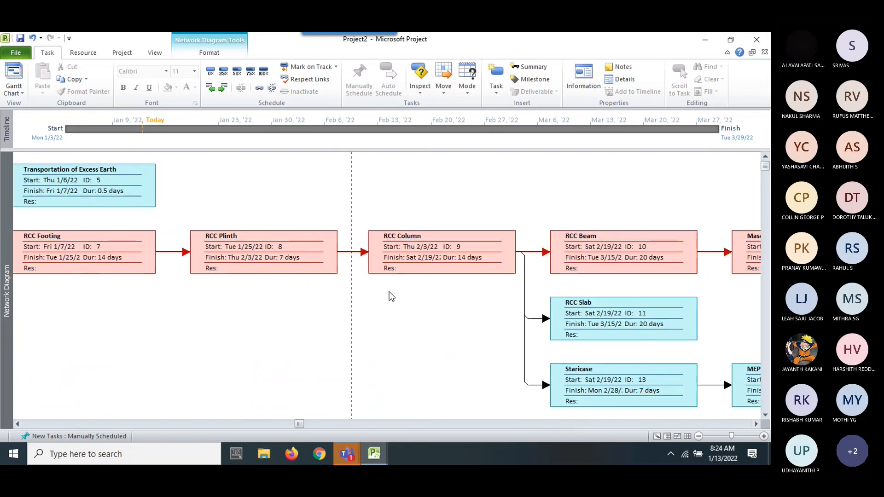
pyautogui.moveTo(300, 423); pyautogui.dragTo(200, 406)
pyautogui.moveTo(171, 423); pyautogui.dragTo(44, 422)
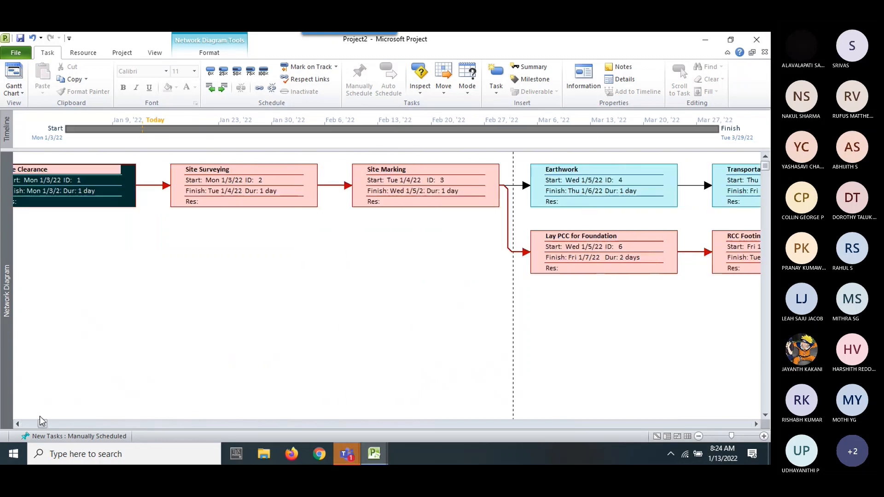
# View the schedule in the Calendar view and the Resource Sheet view.
pyautogui.click(10, 91)
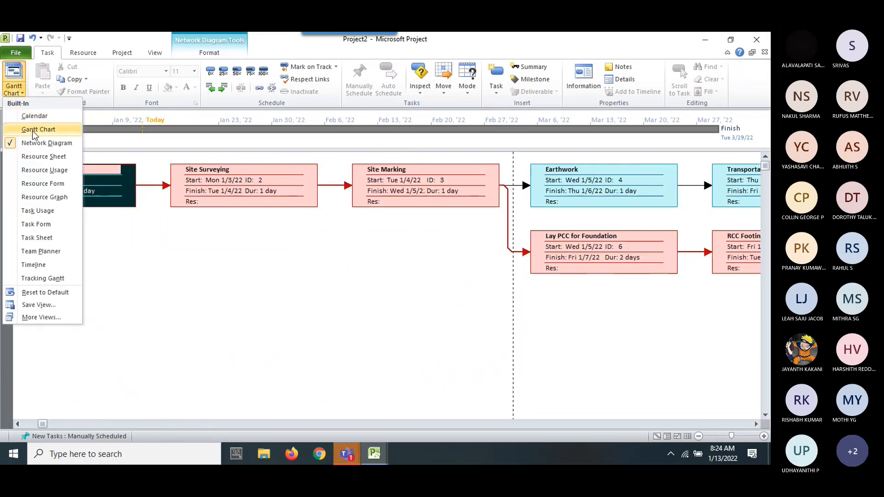
pyautogui.click(33, 116)
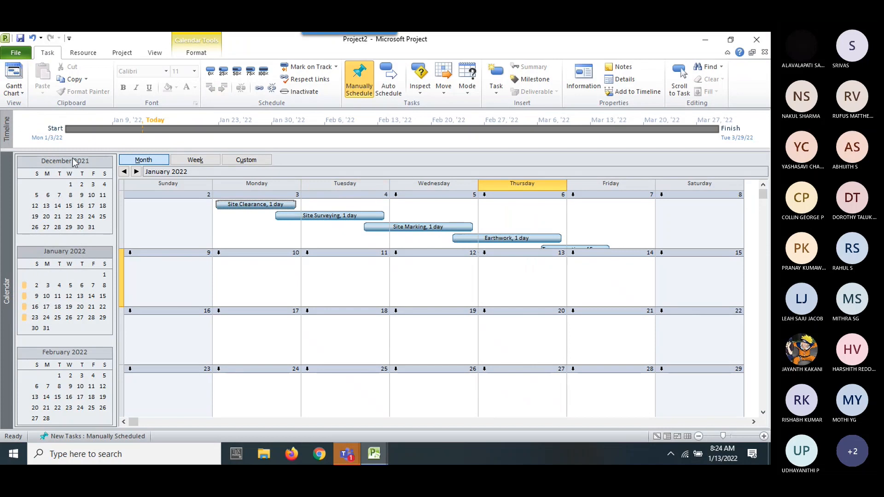
pyautogui.click(12, 90)
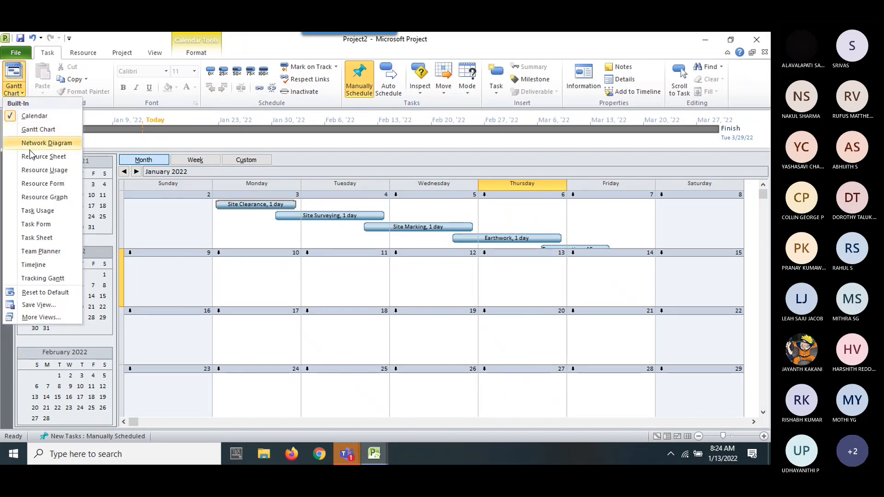
pyautogui.click(51, 157)
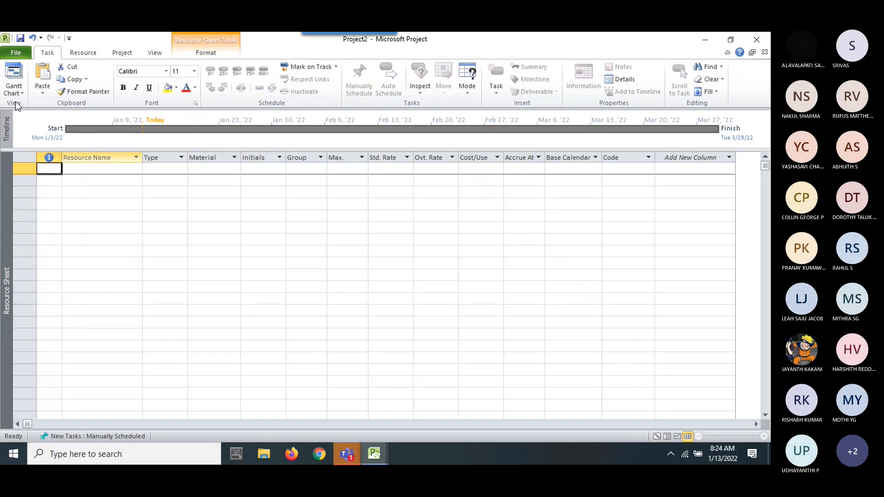
# Show the Tracking Gantt view and inspect the task bars at the start of the project.
pyautogui.click(15, 92)
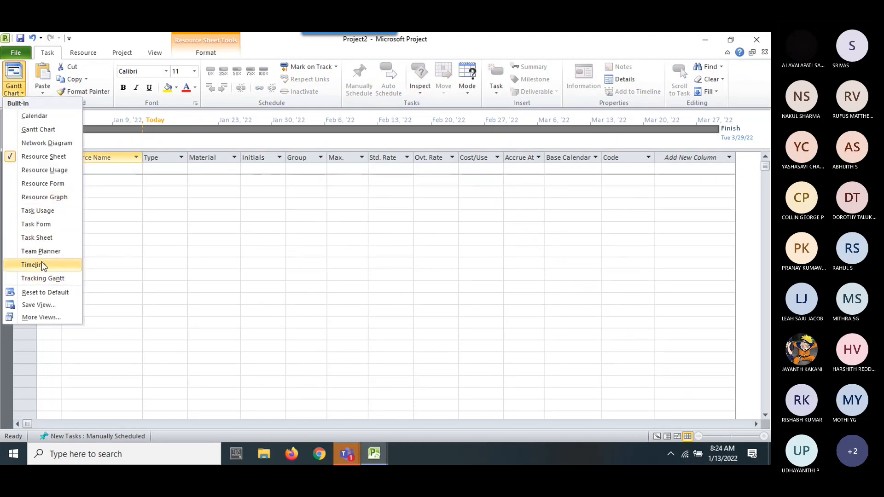
pyautogui.click(44, 278)
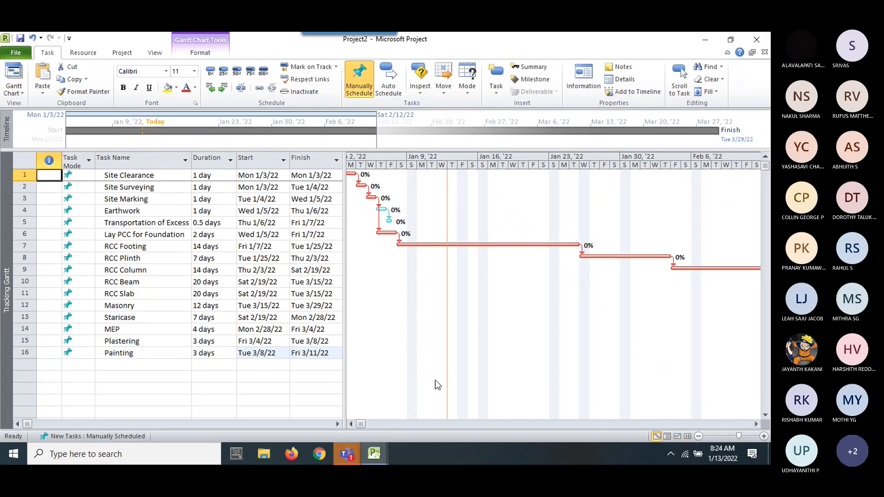
pyautogui.click(351, 424)
pyautogui.click(352, 424)
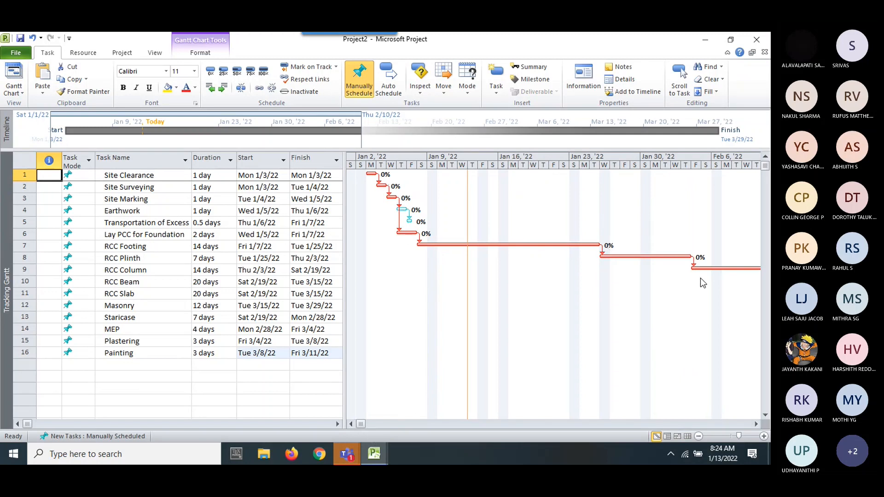
pyautogui.moveTo(362, 427)
pyautogui.mouseDown()
pyautogui.moveTo(607, 427)
pyautogui.moveTo(410, 415)
pyautogui.moveTo(366, 423)
pyautogui.mouseUp()
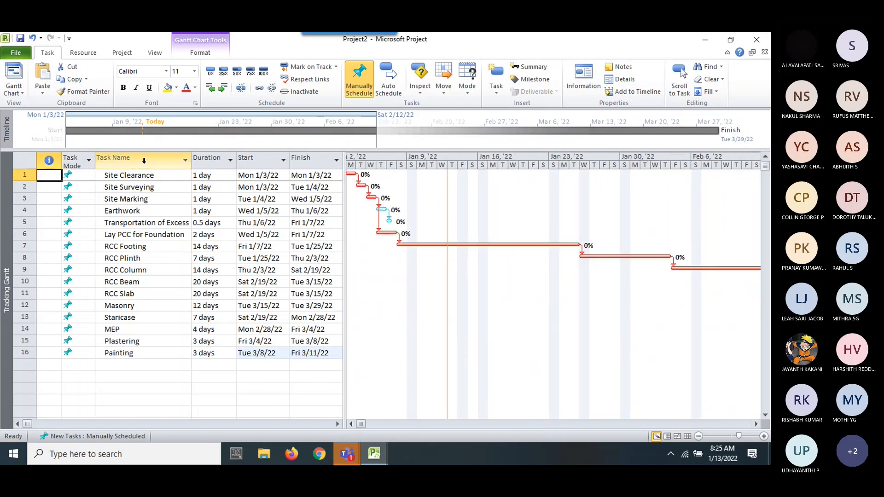
# Return to the Gantt Chart view and review the working times and holiday exceptions of the Construction Calendar.
pyautogui.click(25, 93)
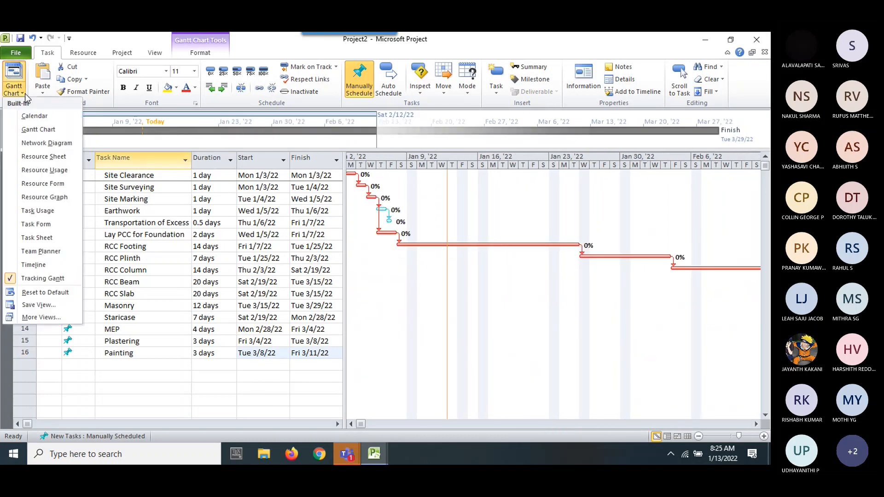
pyautogui.click(41, 133)
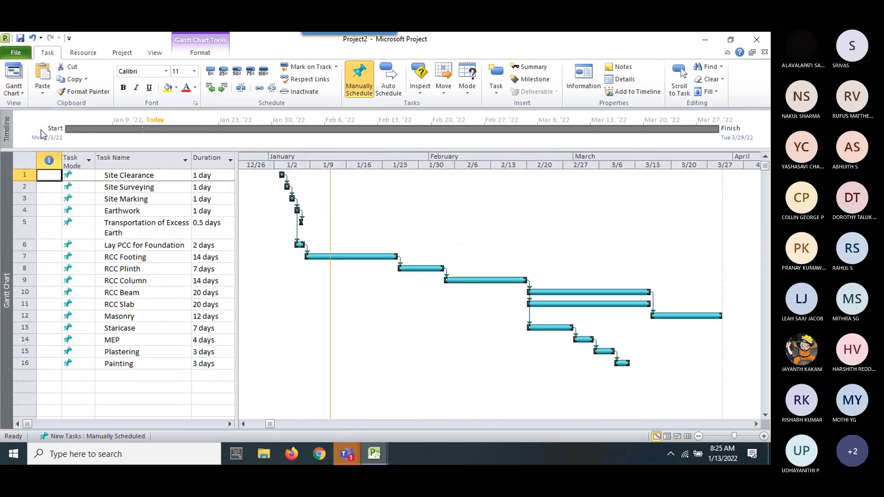
pyautogui.rightClick(374, 159)
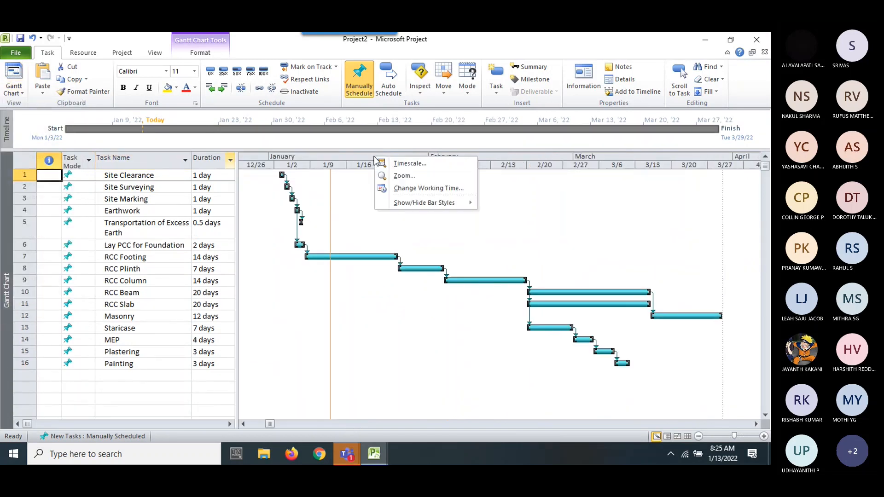
pyautogui.click(412, 191)
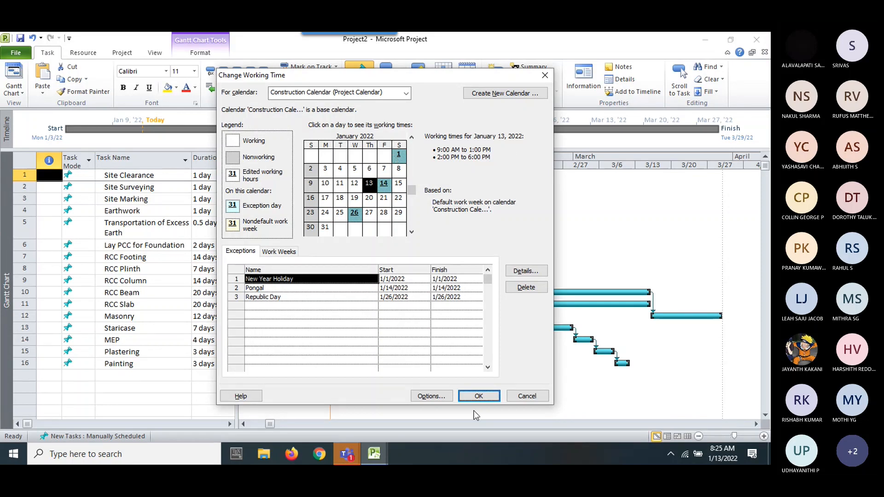
pyautogui.click(544, 77)
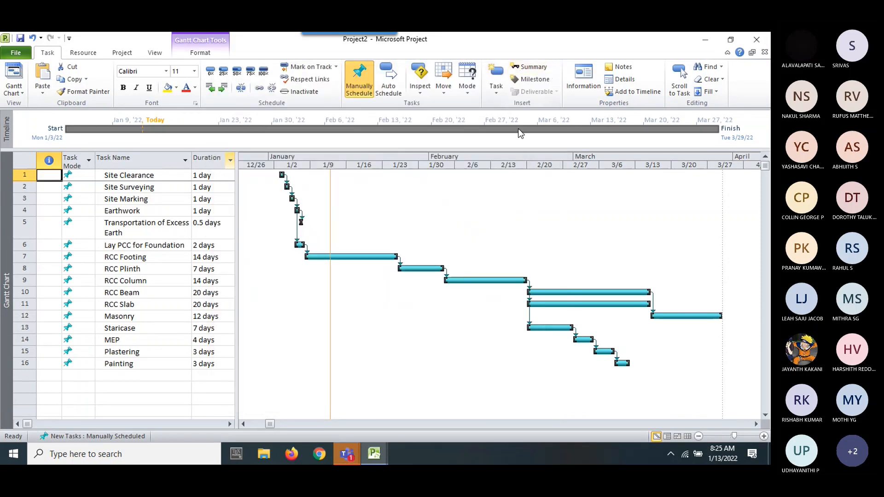
# Review the timescale's top, middle and bottom tier and non-working time settings, leaving them as they are.
pyautogui.rightClick(477, 159)
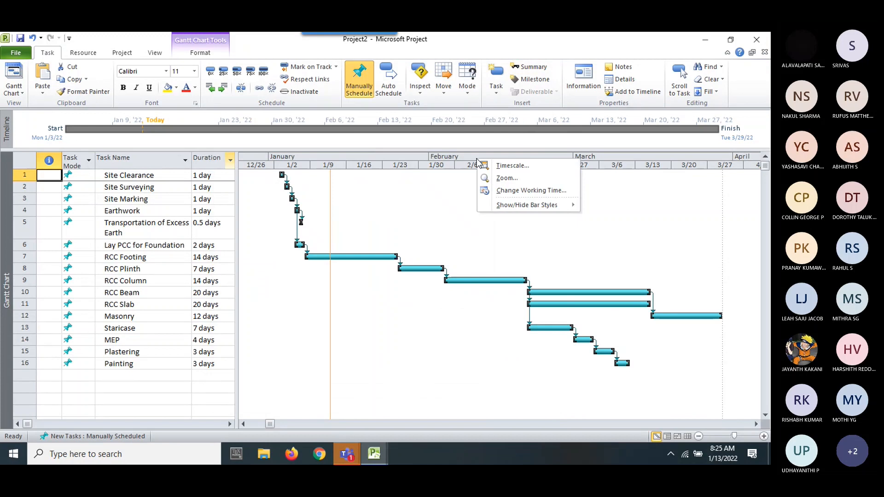
pyautogui.click(504, 167)
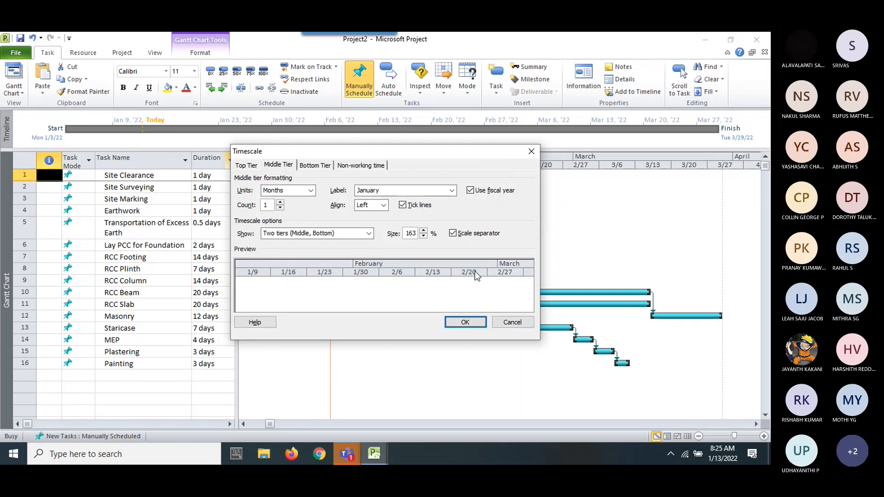
pyautogui.click(252, 166)
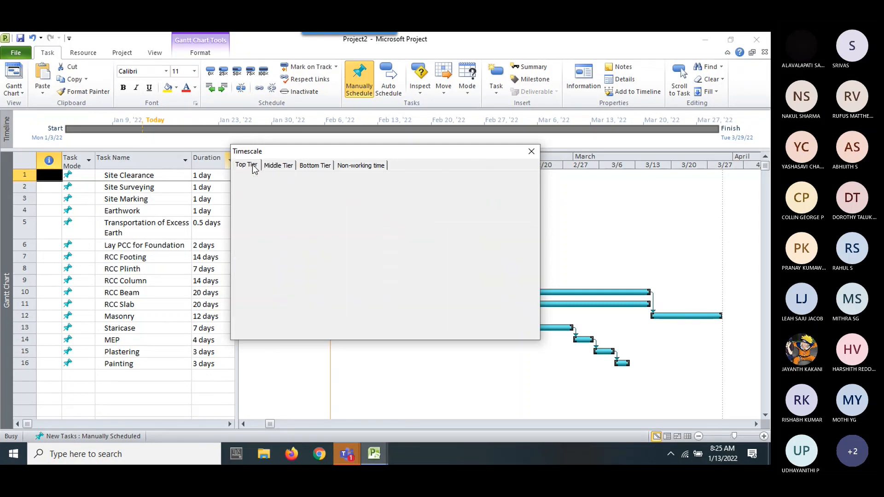
pyautogui.click(275, 166)
pyautogui.click(320, 167)
pyautogui.click(358, 165)
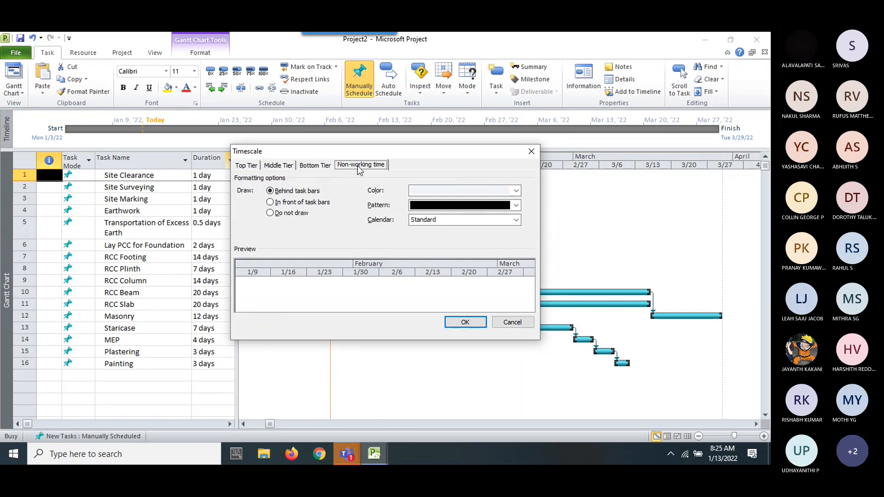
pyautogui.click(532, 151)
# Turn on the Critical Tasks bar style in the Gantt chart.
pyautogui.rightClick(507, 157)
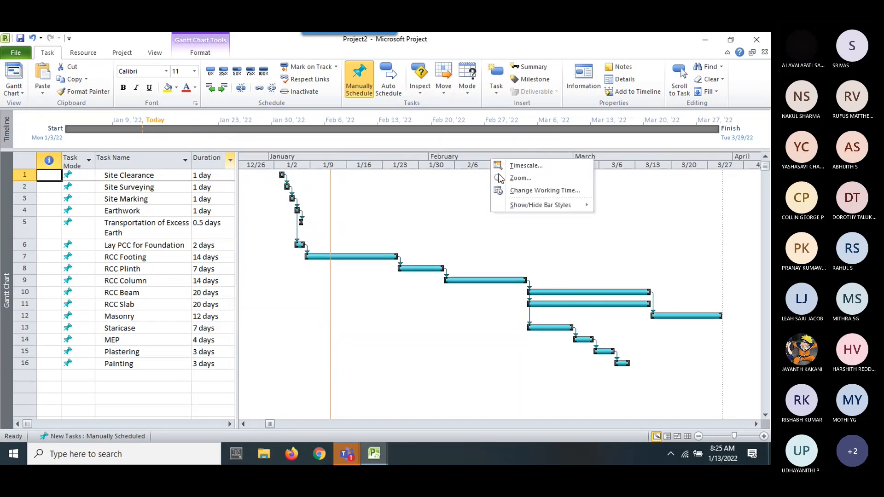
pyautogui.moveTo(513, 207)
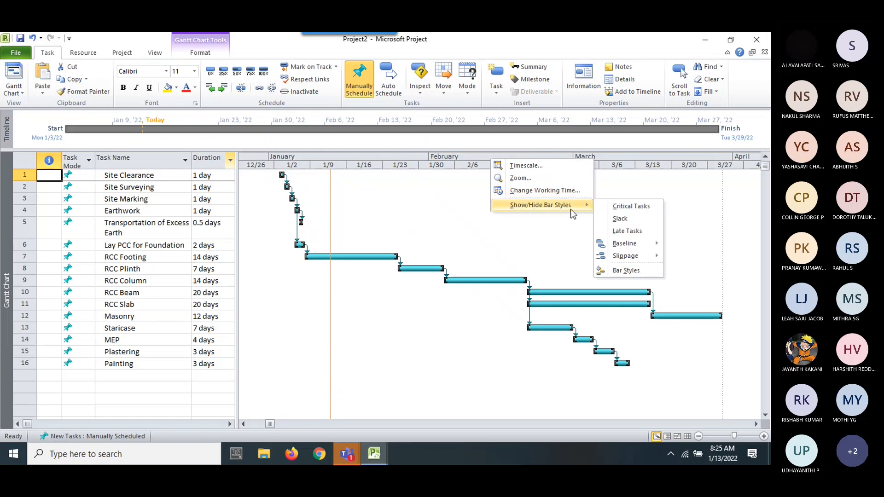
pyautogui.click(631, 208)
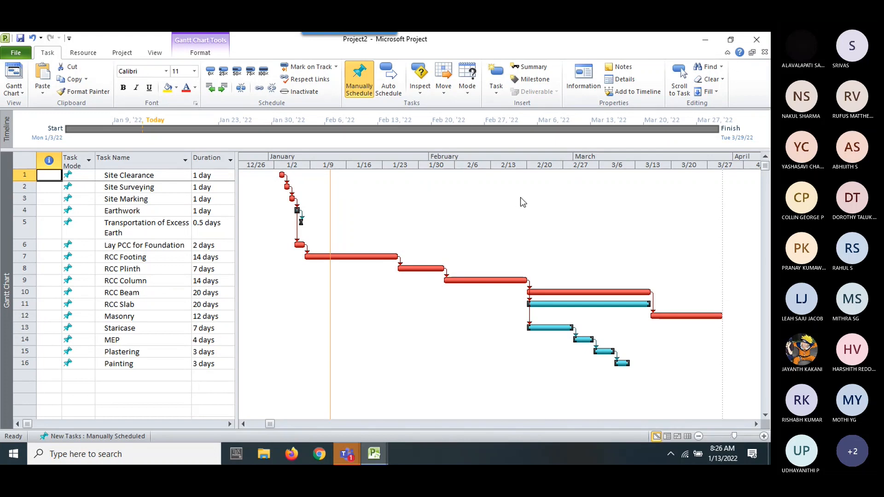
# Open the bar styles' text settings for the Task bar and view the fields available for its Left text.
pyautogui.rightClick(470, 159)
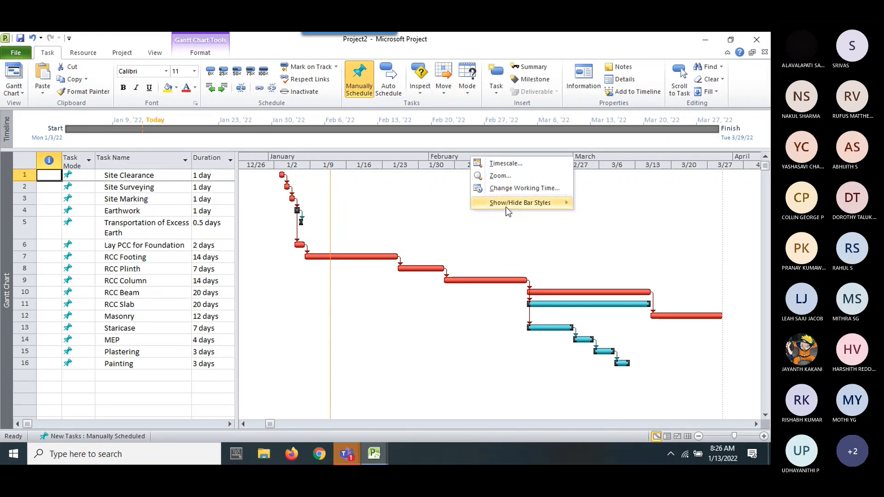
pyautogui.moveTo(517, 208)
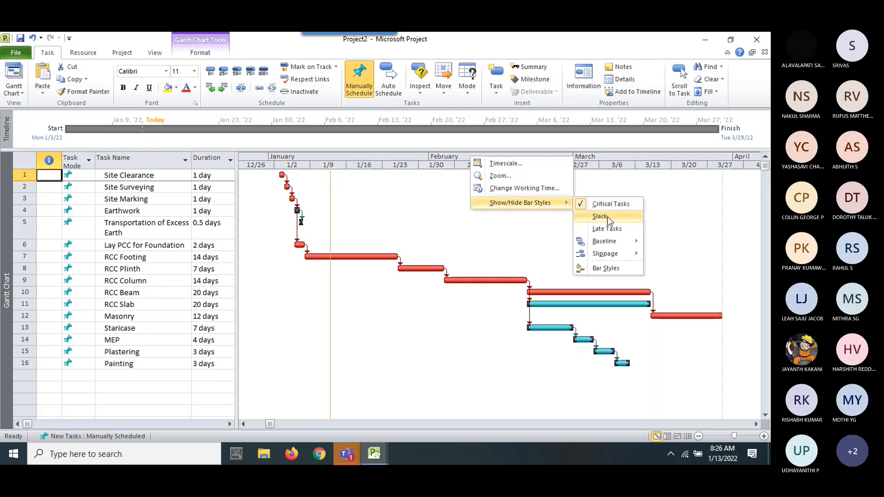
pyautogui.click(615, 272)
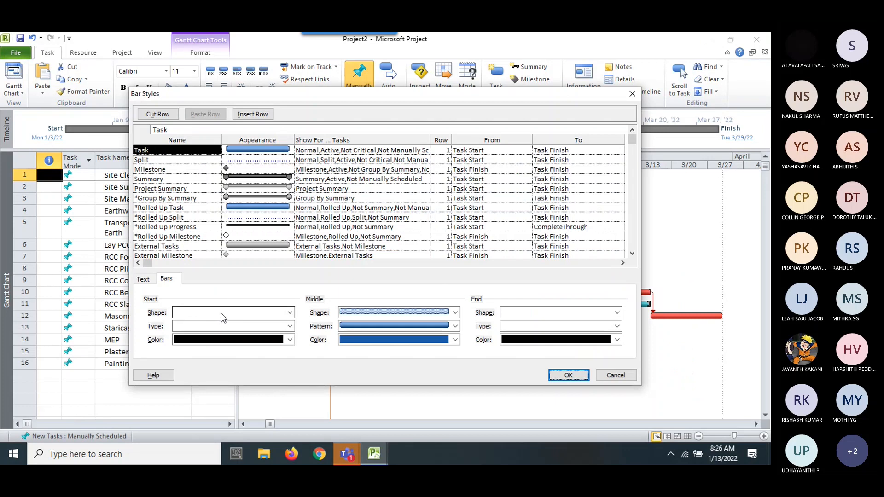
pyautogui.click(150, 279)
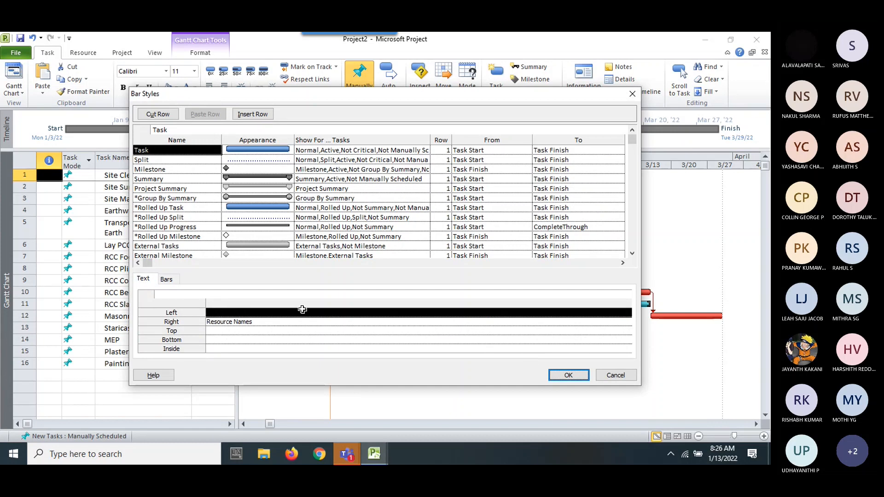
pyautogui.click(606, 315)
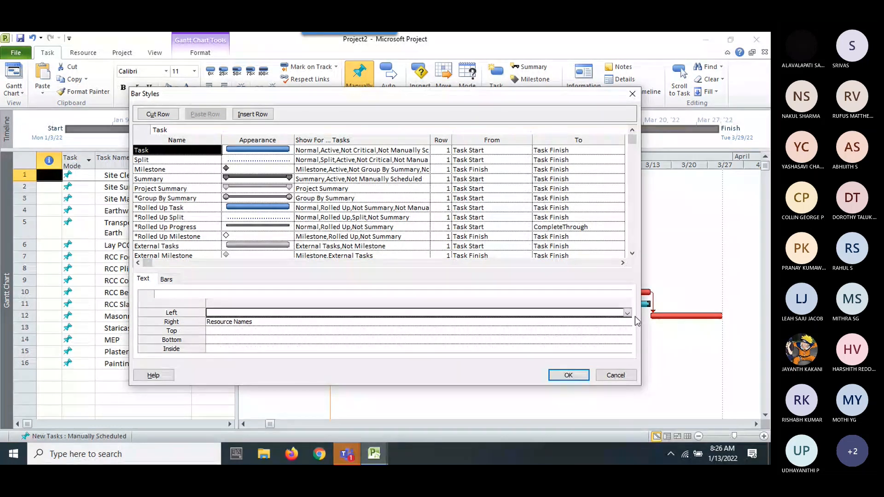
pyautogui.click(627, 313)
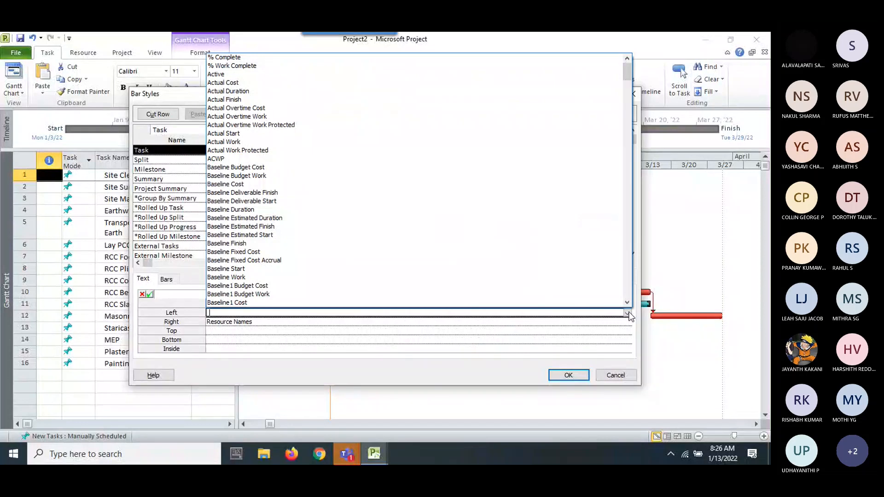
pyautogui.click(183, 287)
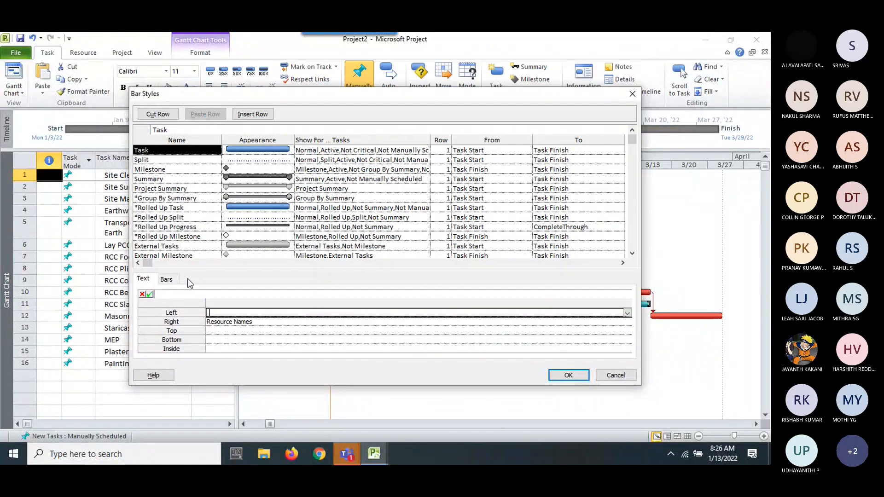
# Look through the available fields for the Top text of the Task bar, including those around Task Mode.
pyautogui.click(195, 331)
pyautogui.click(628, 332)
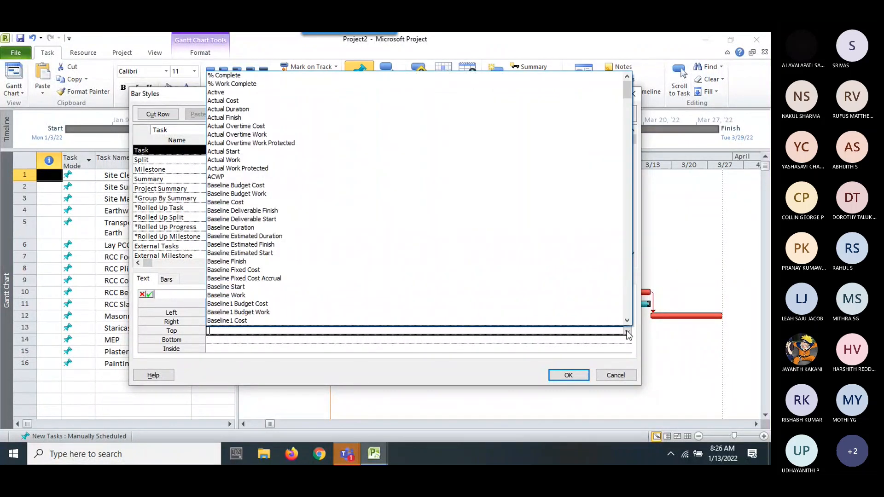
pyautogui.scroll(-5, 262, 208)
pyautogui.scroll(-13, 263, 212)
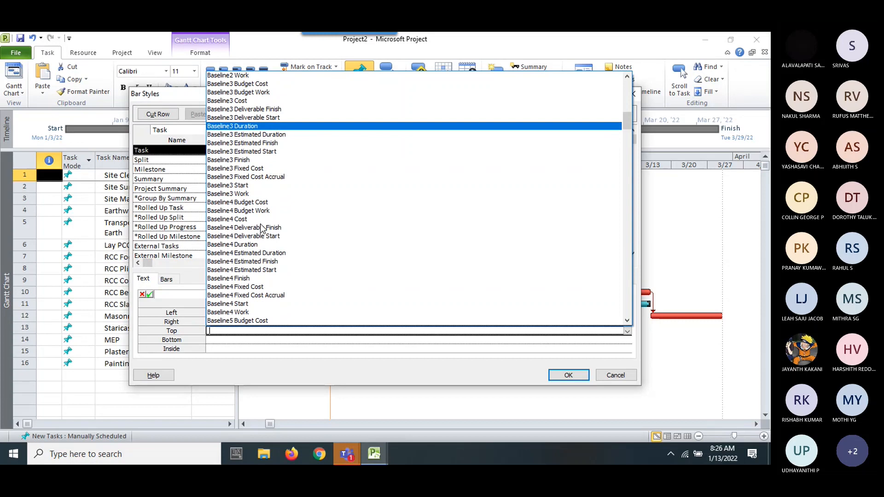
pyautogui.write('Task Mode')
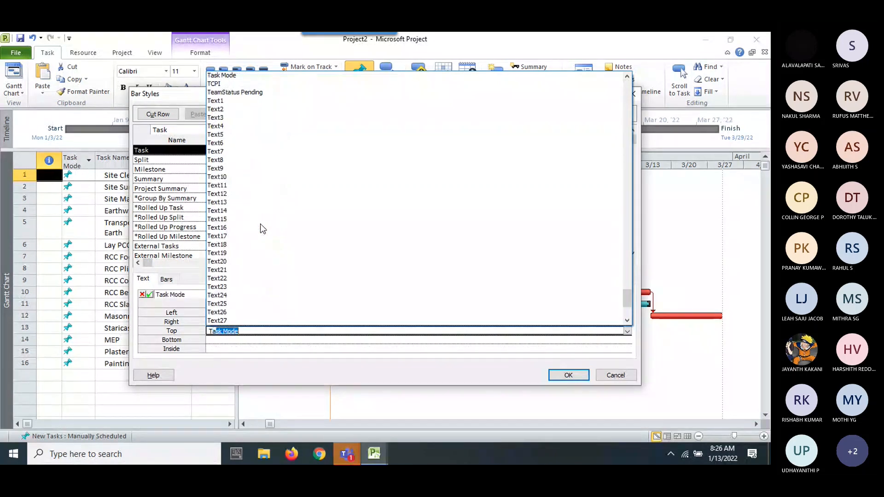
pyautogui.scroll(2, 255, 109)
pyautogui.scroll(1, 255, 107)
pyautogui.scroll(-6, 254, 107)
pyautogui.scroll(-2, 256, 114)
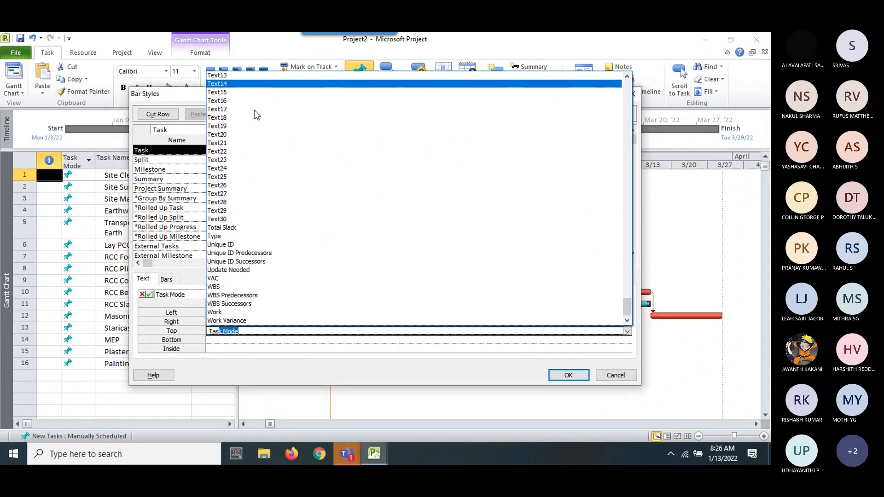
# Try to use Task Name as the Top text of the Task bar style.
pyautogui.write('s')
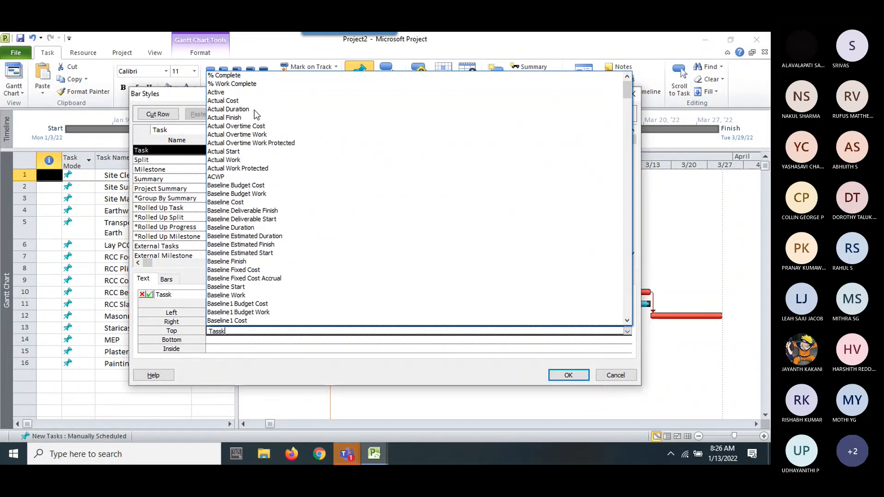
pyautogui.write('k')
pyautogui.press('BackSpace')
pyautogui.press('BackSpace')
pyautogui.write('k Name')
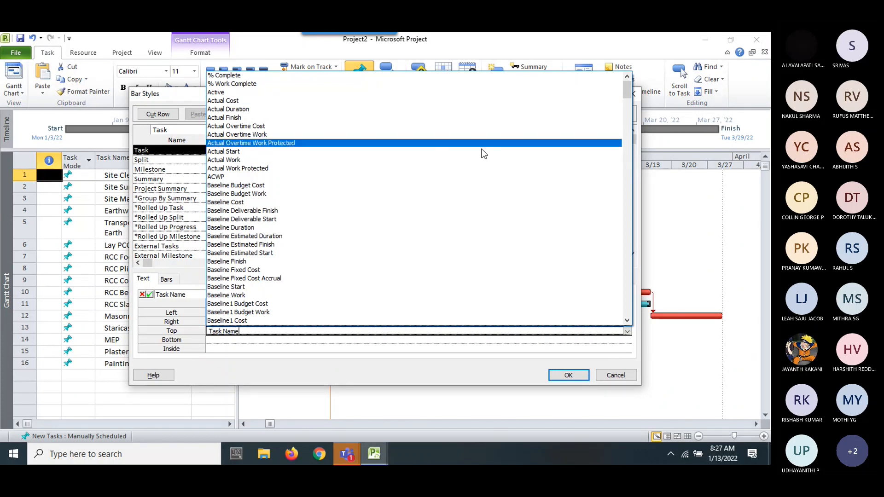
pyautogui.click(152, 294)
pyautogui.click(559, 374)
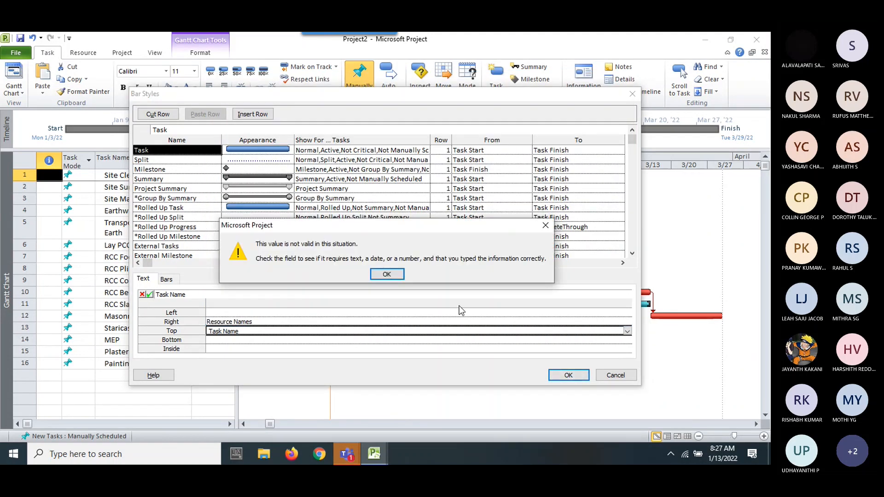
pyautogui.click(385, 274)
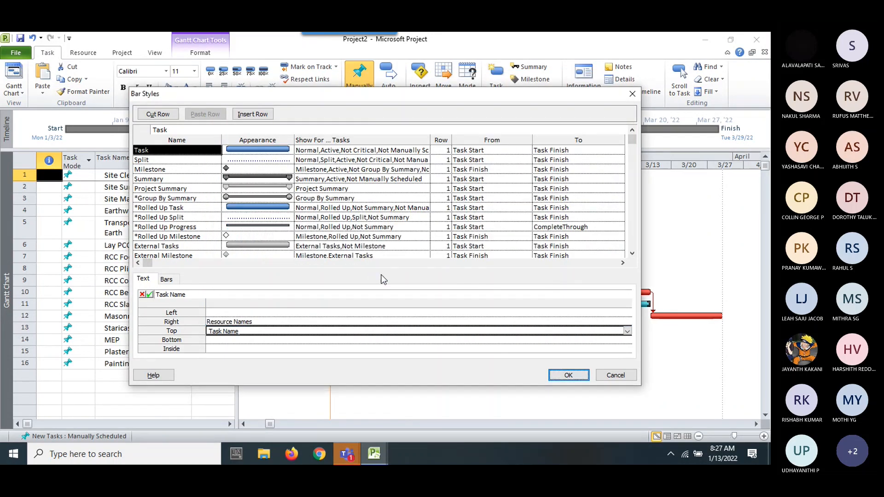
# Set the Top text of the Task bar style to Duration.
pyautogui.click(273, 333)
pyautogui.scroll(-5, 415, 198)
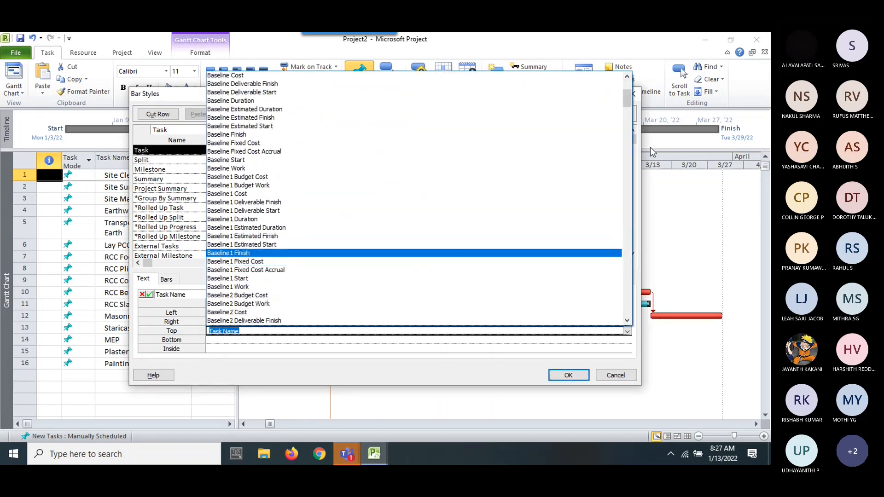
pyautogui.moveTo(628, 96); pyautogui.dragTo(617, 202)
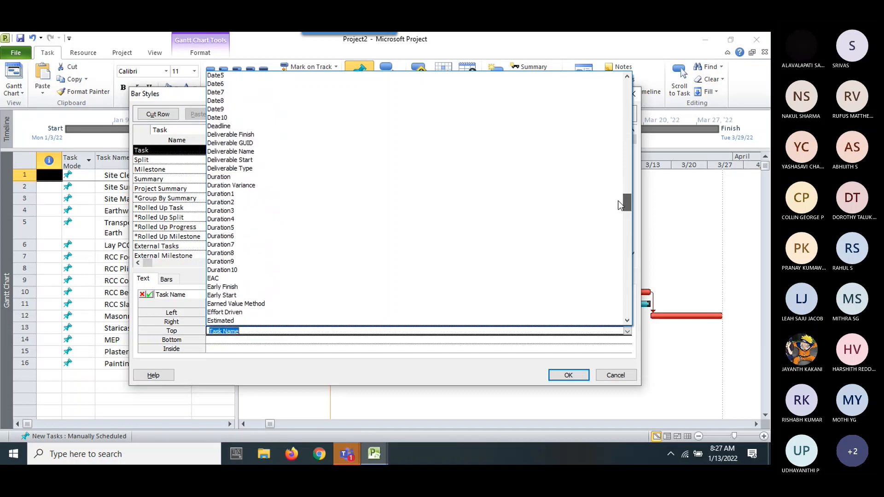
pyautogui.click(219, 177)
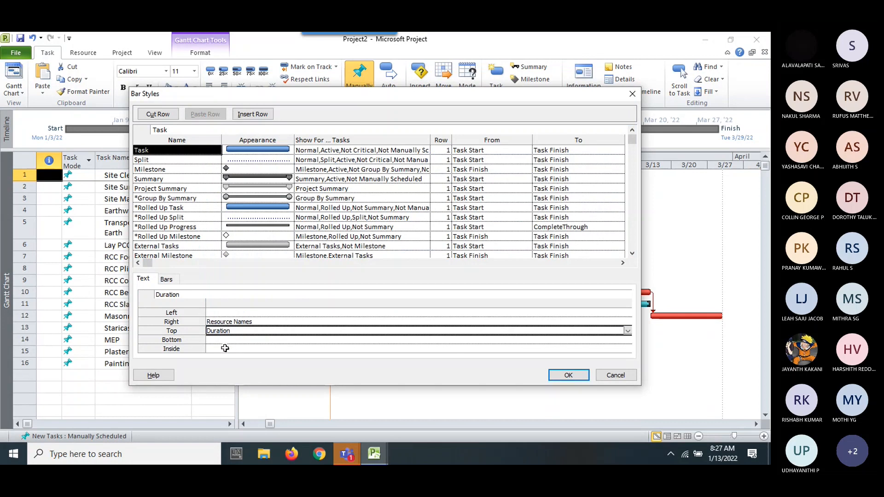
# Set the Left text of the Task bar style to Task Mode and apply the bar styles.
pyautogui.click(226, 313)
pyautogui.click(627, 313)
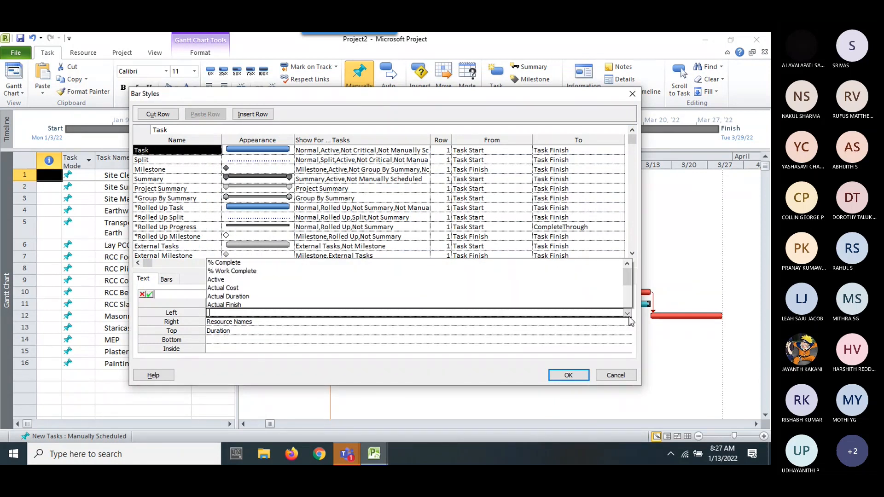
pyautogui.scroll(-1, 340, 173)
pyautogui.scroll(-17, 336, 182)
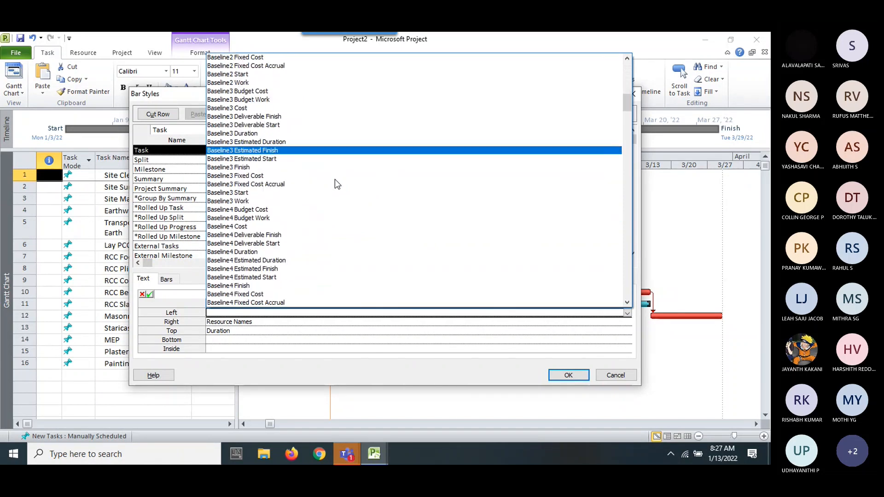
pyautogui.write('Task Mode')
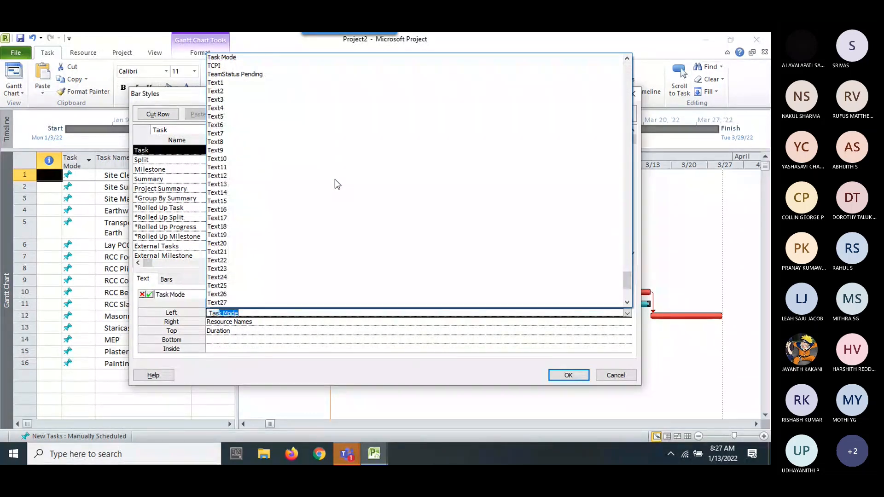
pyautogui.click(148, 309)
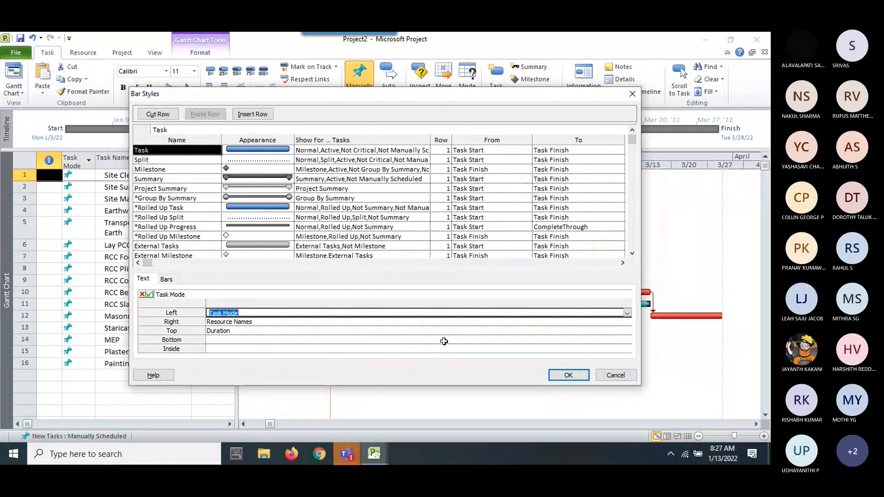
pyautogui.click(562, 375)
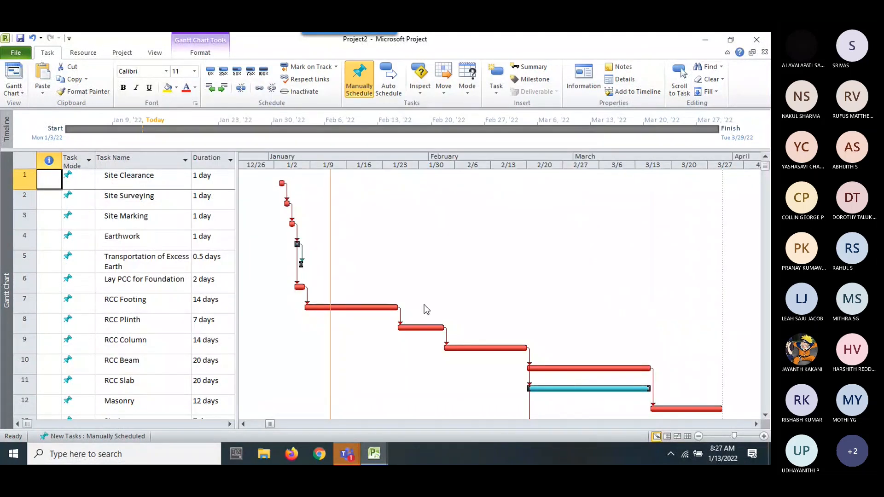
# Examine the Gantt bars and review the Task bar style's Left, Right and Top text fields, leaving them as they are.
pyautogui.scroll(-3, 349, 268)
pyautogui.scroll(3, 349, 268)
pyautogui.rightClick(374, 159)
pyautogui.moveTo(419, 207)
pyautogui.click(525, 269)
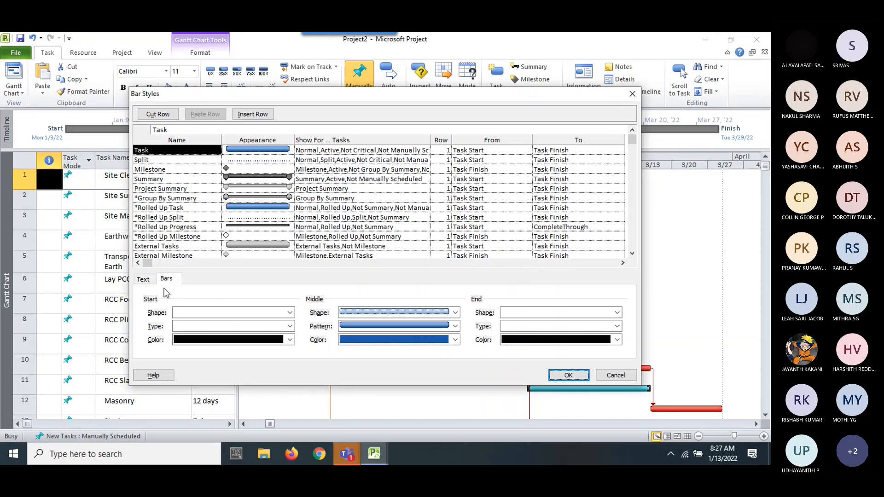
pyautogui.click(150, 280)
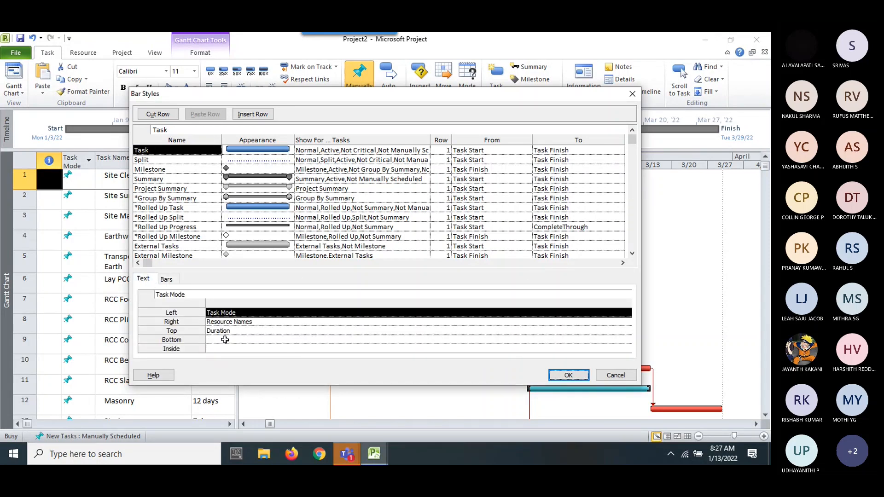
pyautogui.click(236, 324)
pyautogui.click(235, 310)
pyautogui.click(235, 330)
pyautogui.click(627, 331)
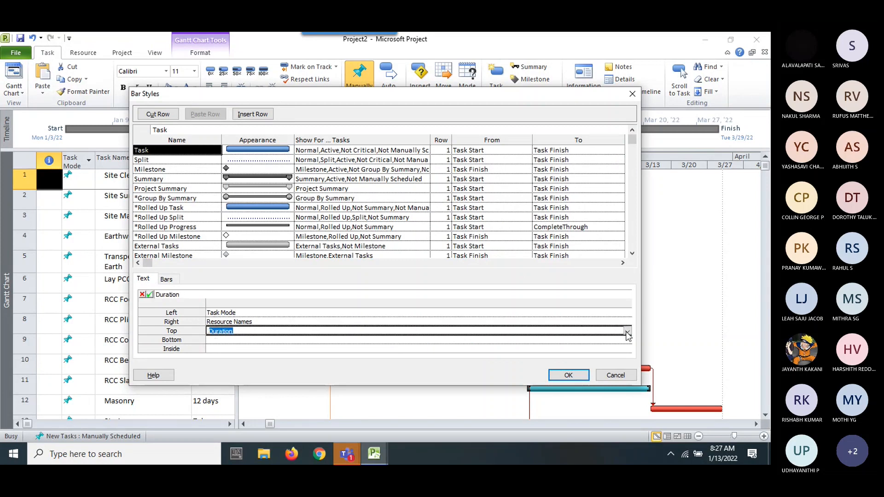
pyautogui.scroll(5, 270, 189)
pyautogui.scroll(-4, 270, 189)
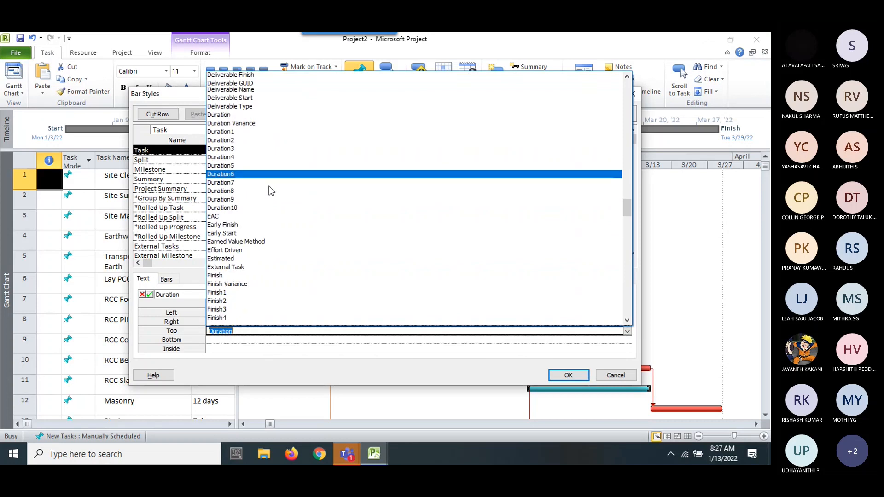
pyautogui.click(560, 374)
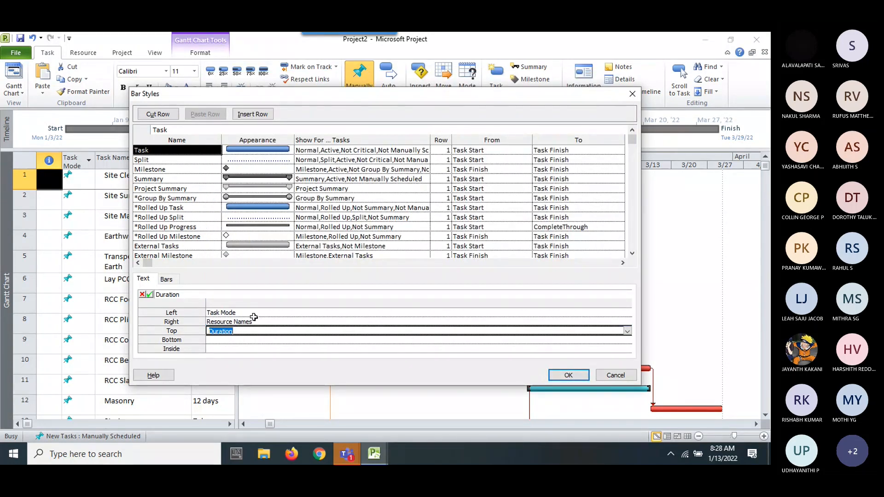
pyautogui.click(566, 374)
# Expose the task table's columns up to Resource Names and check the resource choices for Site Clearance.
pyautogui.click(372, 174)
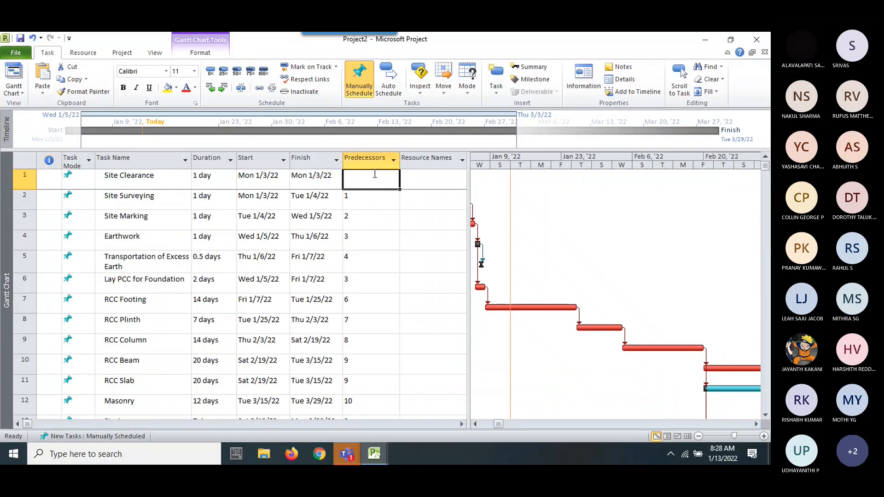
pyautogui.click(425, 173)
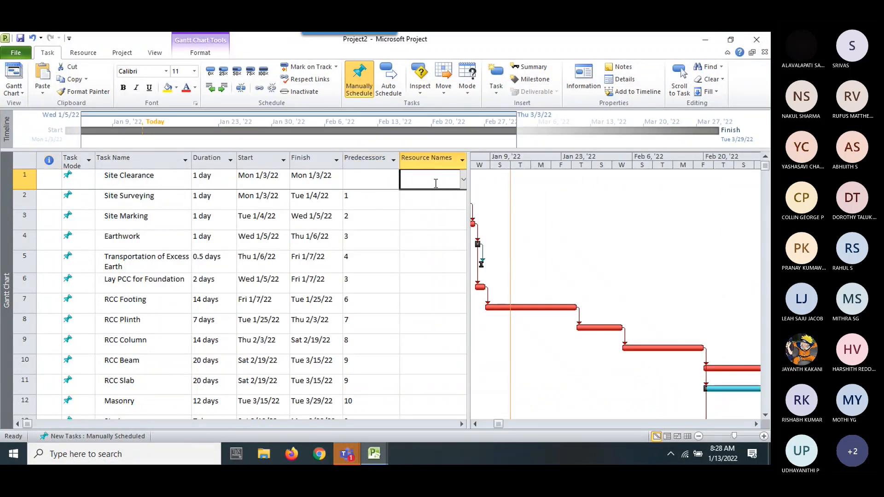
pyautogui.click(463, 180)
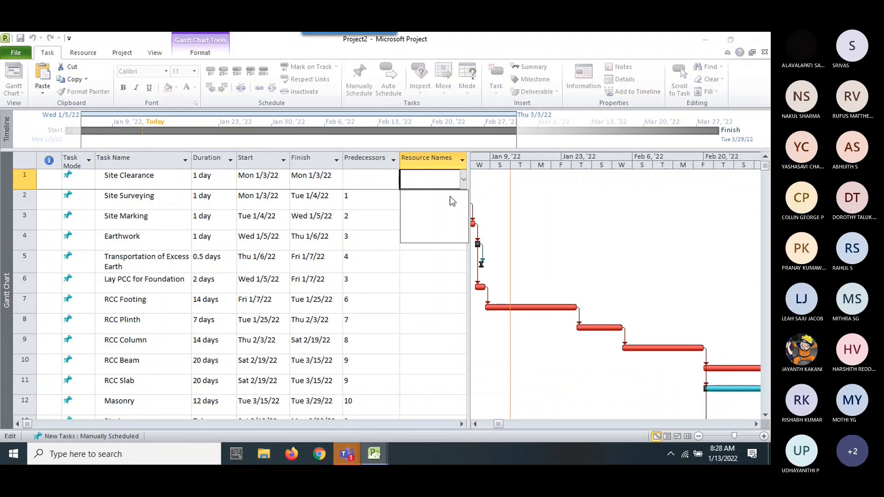
pyautogui.click(578, 184)
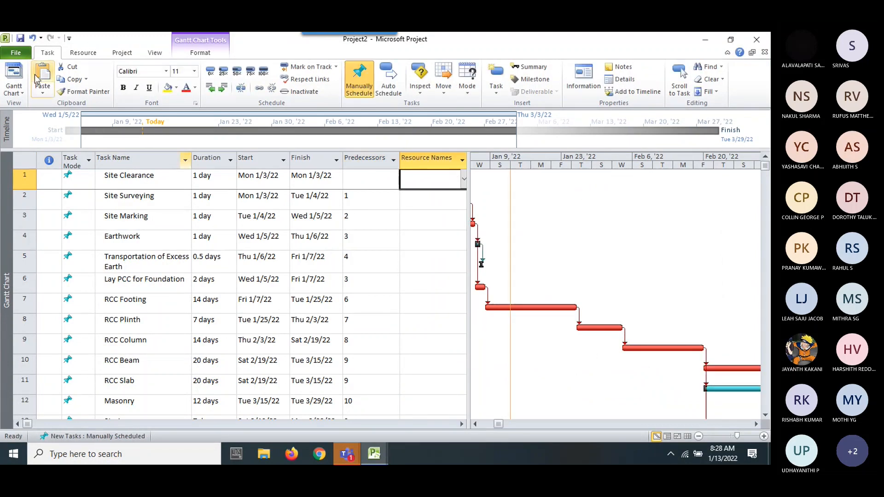
# Switch to the Resource Sheet view and add Housekeeping as the first resource.
pyautogui.click(14, 90)
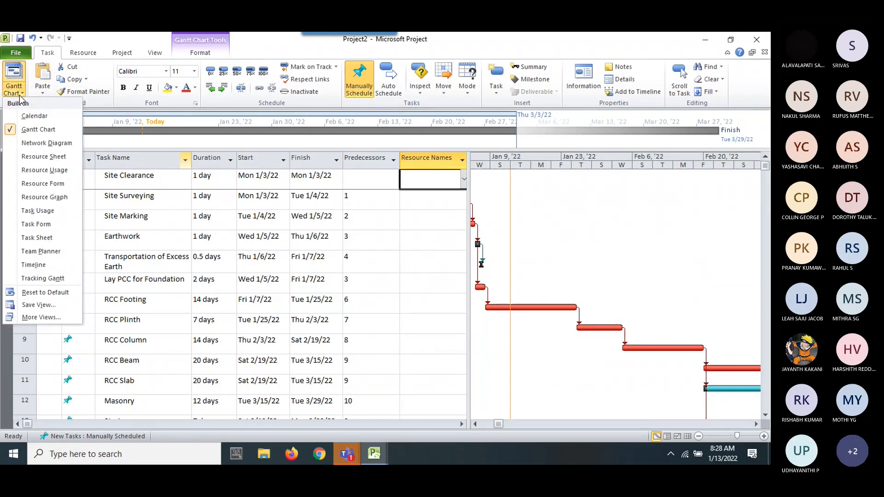
pyautogui.click(44, 157)
pyautogui.click(95, 166)
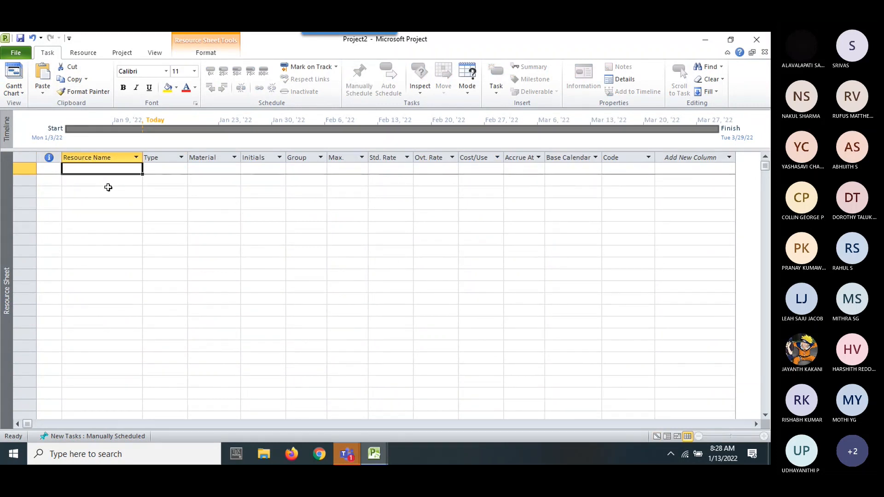
pyautogui.write('Workers')
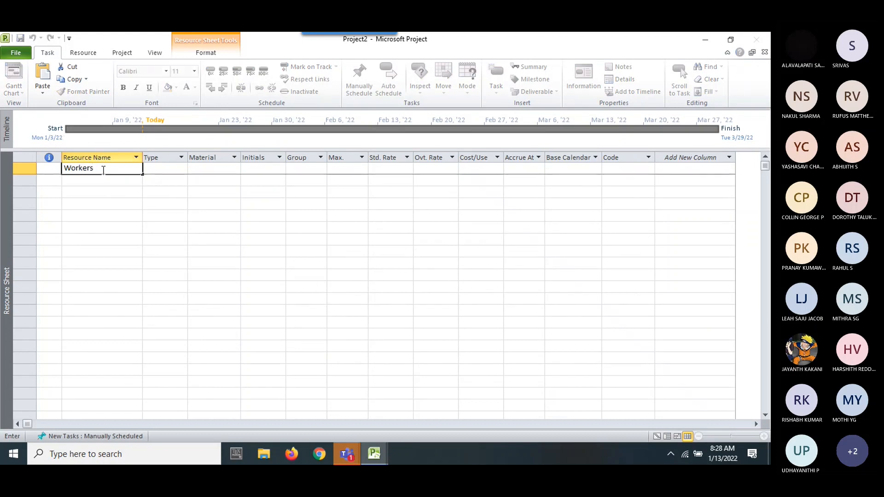
pyautogui.doubleClick(73, 168)
pyautogui.write('Housekeeping')
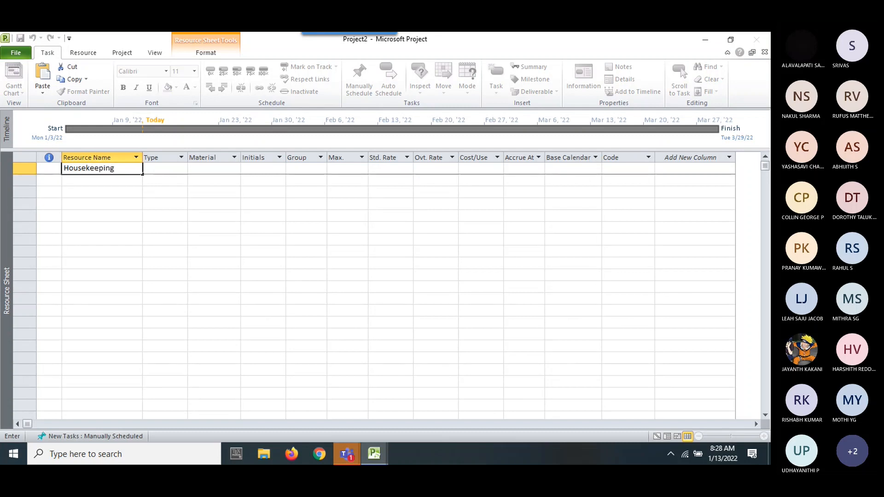
pyautogui.click(106, 239)
pyautogui.click(138, 172)
# Add Carpenters and Mason as the second and third resources in the sheet.
pyautogui.click(124, 185)
pyautogui.write('Carpenters')
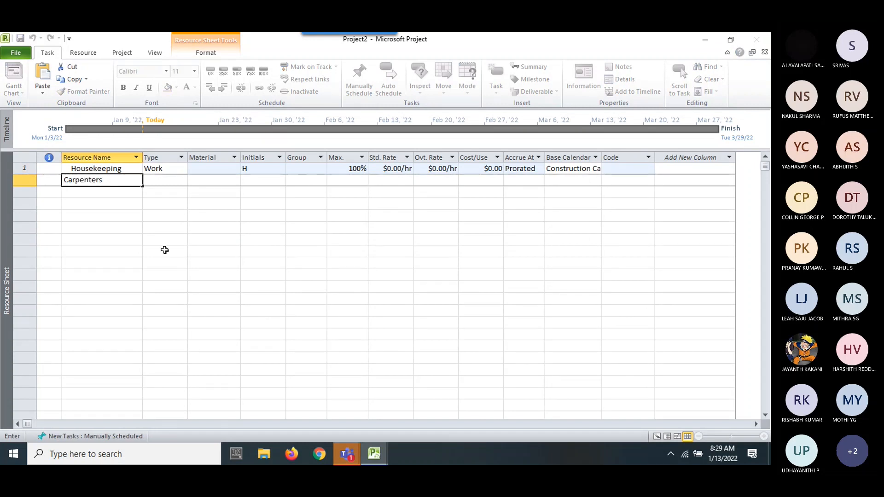
pyautogui.click(163, 275)
pyautogui.click(124, 193)
pyautogui.write('Mason')
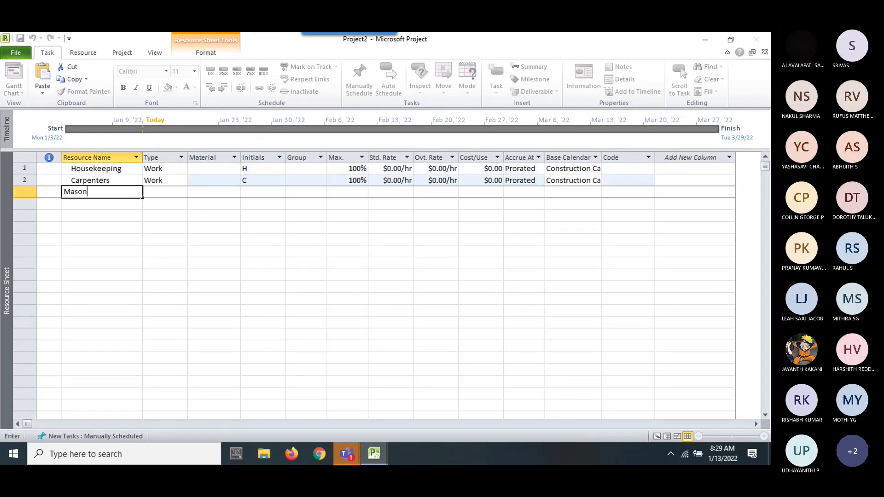
pyautogui.click(131, 249)
# Add Cement and Concrete as the fourth and fifth resources in the sheet.
pyautogui.click(107, 203)
pyautogui.write('Ceme')
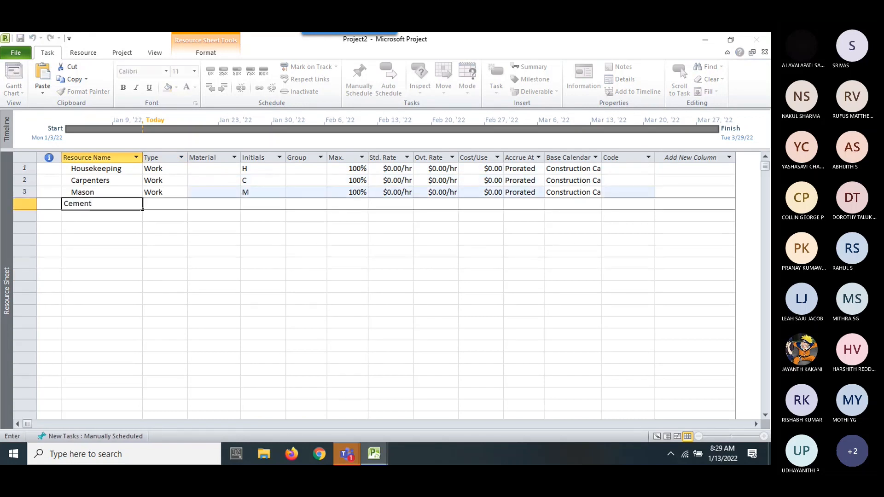
pyautogui.write('nt')
pyautogui.click(32, 210)
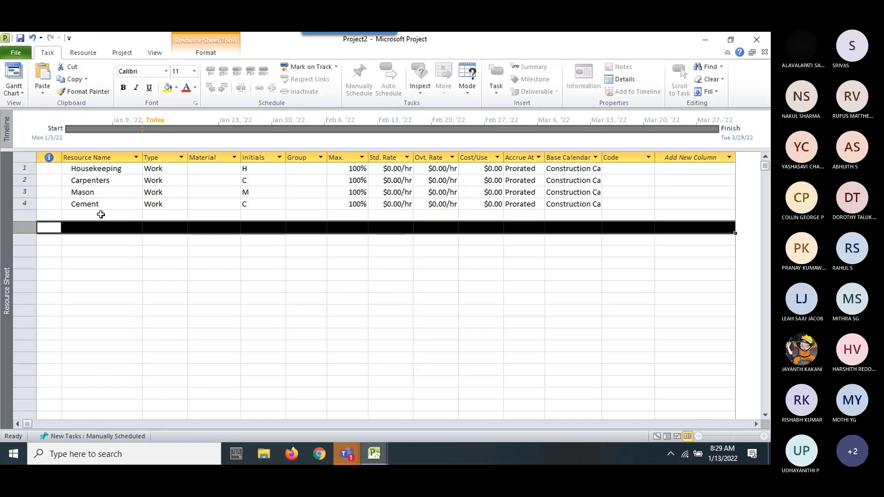
pyautogui.click(101, 214)
pyautogui.write('Co')
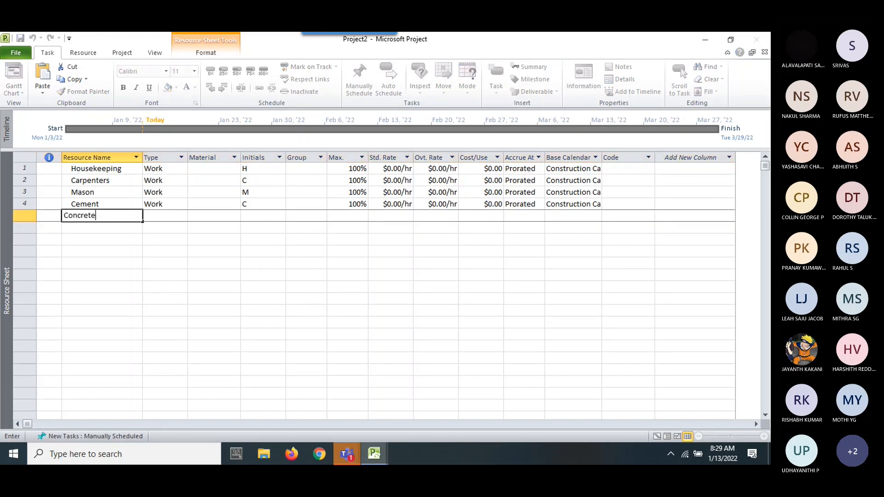
pyautogui.write('ncrete')
pyautogui.click(130, 274)
pyautogui.click(122, 228)
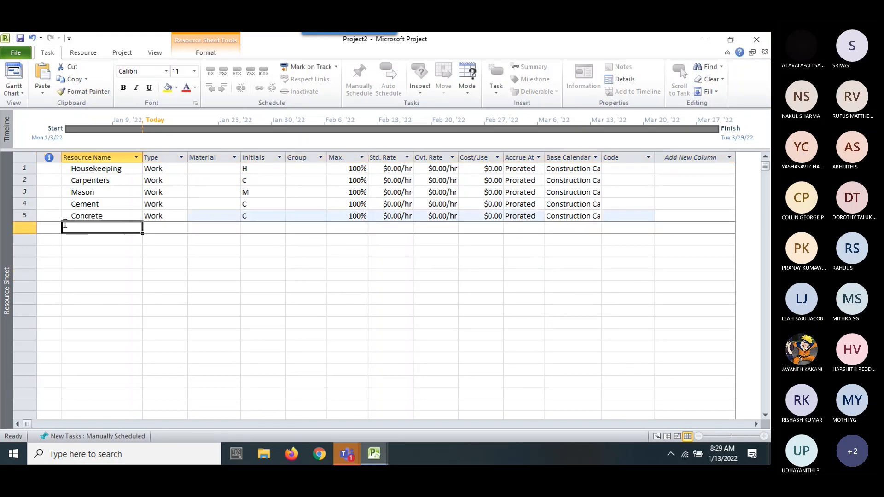
# Choose Work as the resource type for Housekeeping.
pyautogui.click(133, 167)
pyautogui.click(162, 165)
pyautogui.click(182, 168)
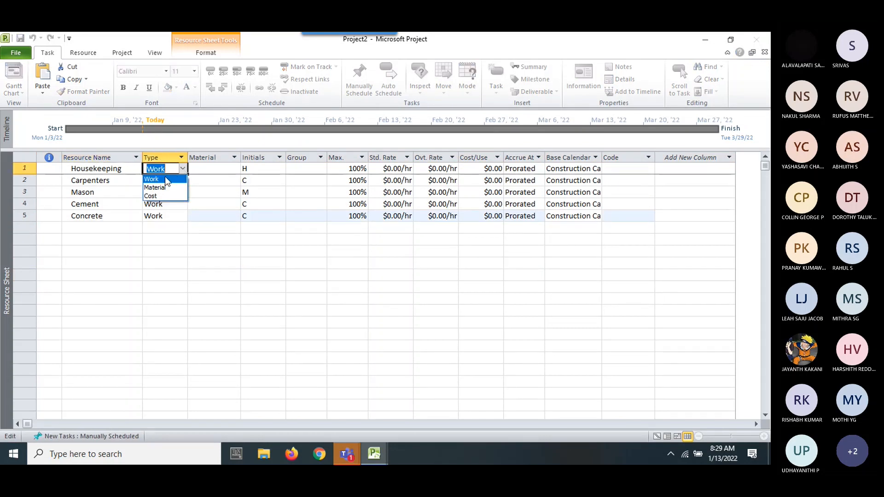
pyautogui.click(165, 179)
pyautogui.click(165, 179)
pyautogui.click(181, 192)
# Set the resource type of both Cement and Concrete to Material.
pyautogui.click(176, 205)
pyautogui.click(183, 204)
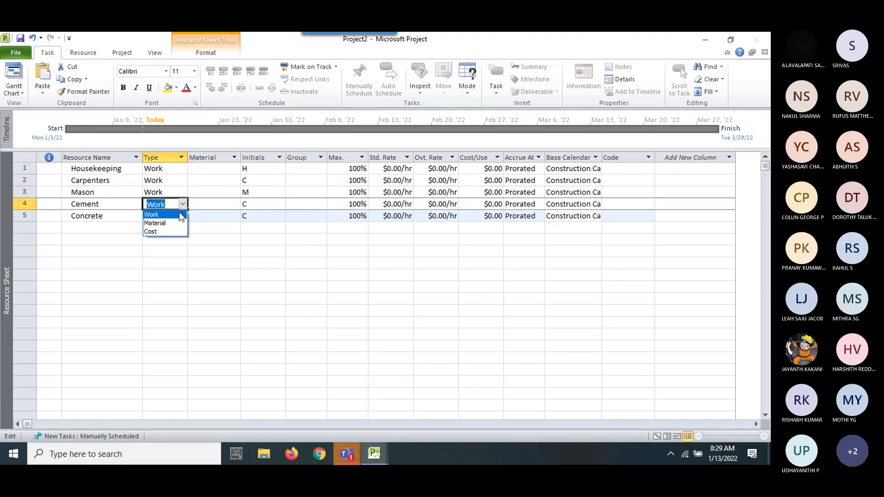
pyautogui.click(169, 223)
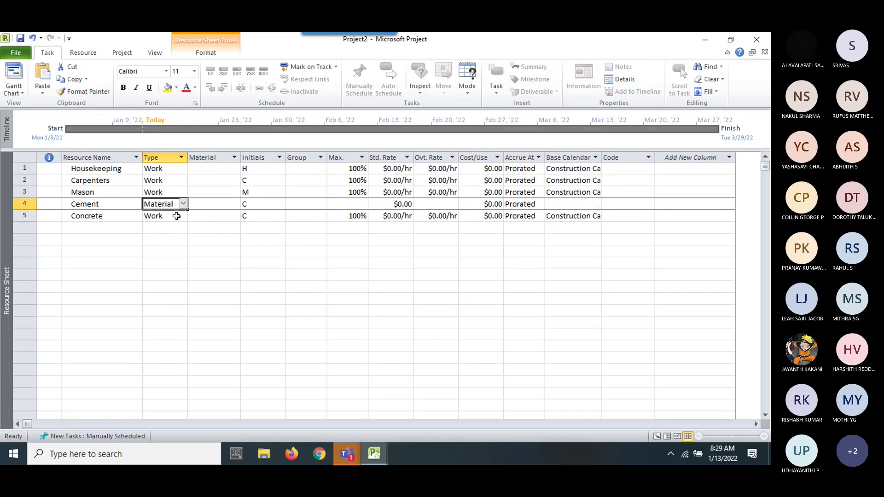
pyautogui.click(176, 216)
pyautogui.click(184, 215)
pyautogui.click(173, 235)
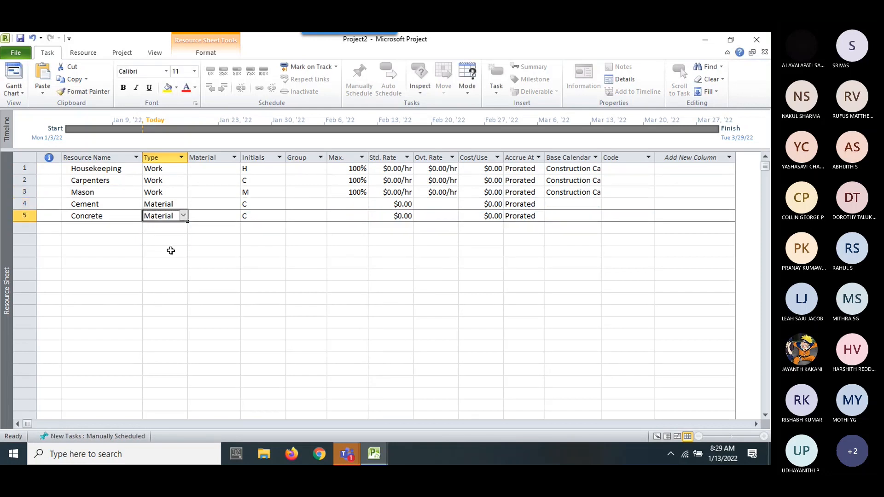
# Add Earthmovers as the sixth resource and set its type to Cost.
pyautogui.click(105, 229)
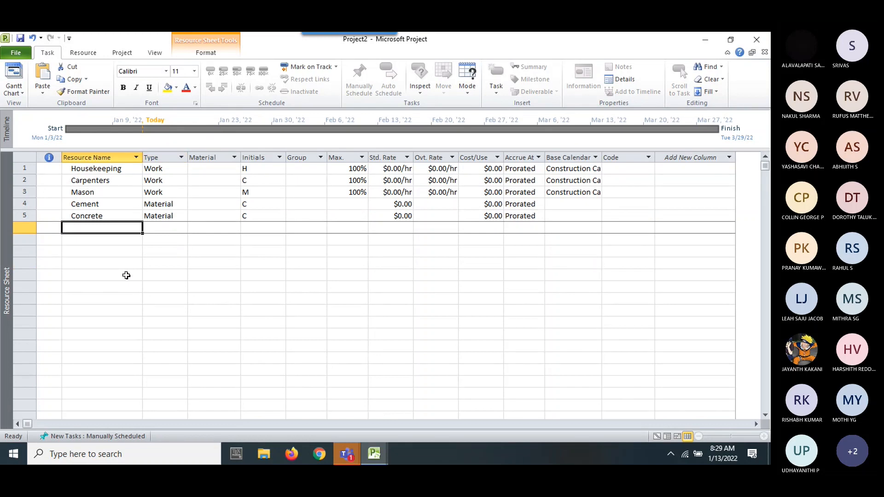
pyautogui.write('Earthwo')
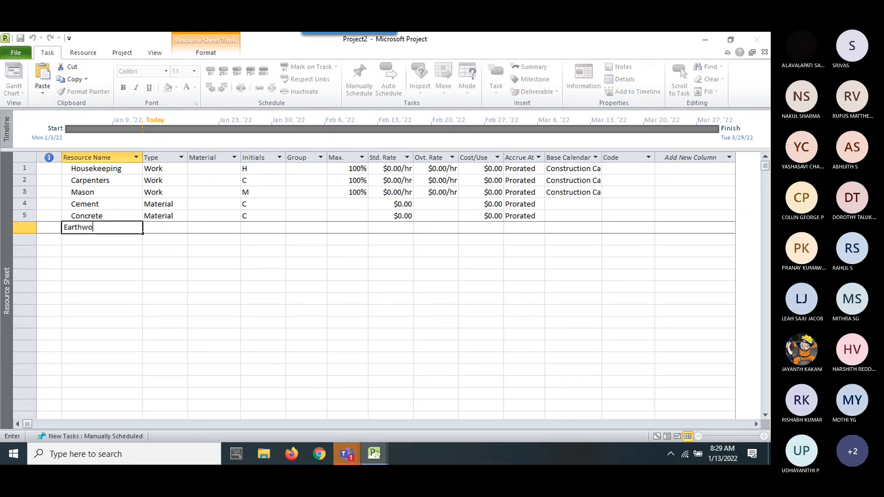
pyautogui.press('BackSpace')
pyautogui.click(192, 304)
pyautogui.click(175, 227)
pyautogui.click(182, 228)
pyautogui.click(171, 256)
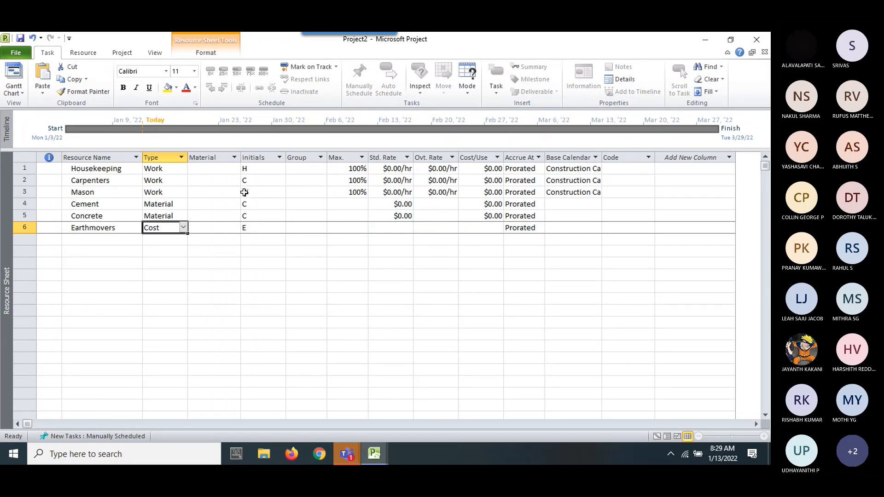
# Review the resource initials and change Concrete's initials to Co in its resource information.
pyautogui.click(257, 171)
pyautogui.click(77, 171)
pyautogui.click(253, 181)
pyautogui.click(253, 191)
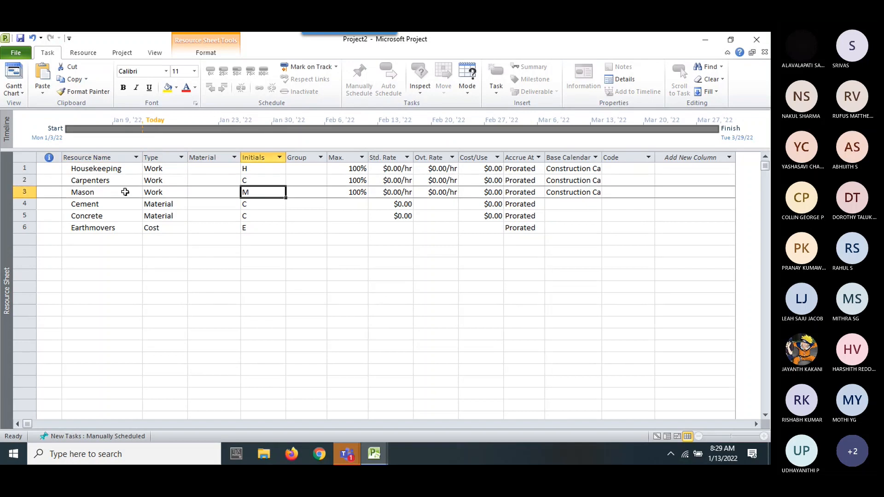
pyautogui.click(261, 216)
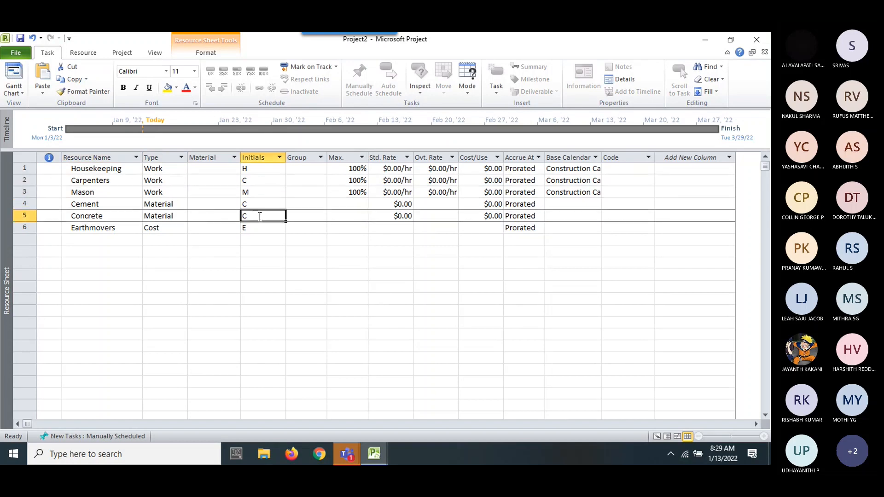
pyautogui.click(465, 153)
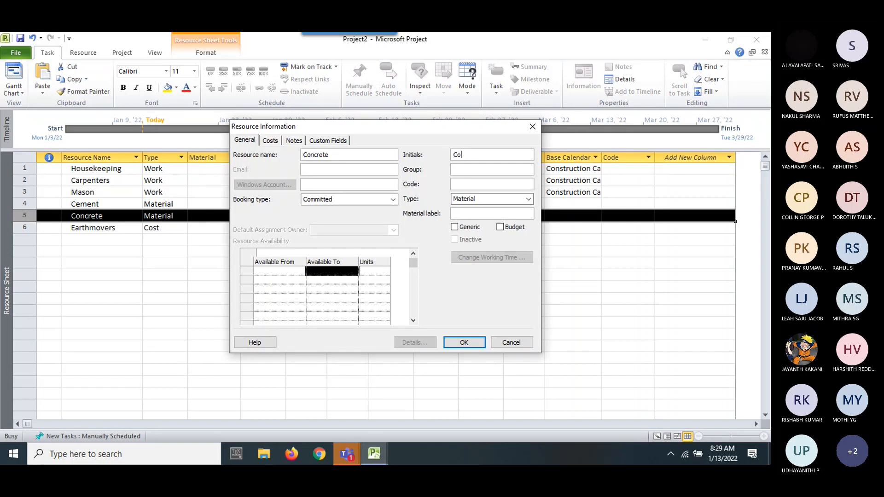
pyautogui.click(474, 342)
pyautogui.click(390, 333)
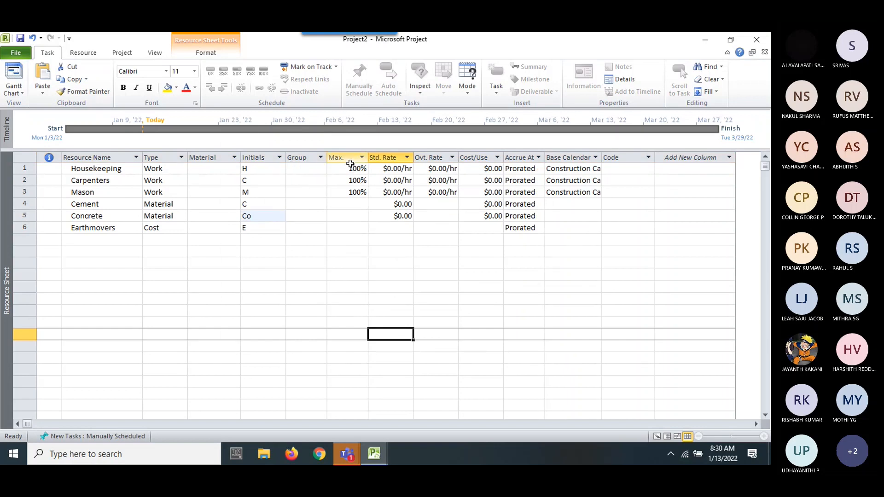
# Set Housekeeping's standard rate to $2.00/h in its default cost rate table and apply it.
pyautogui.click(363, 204)
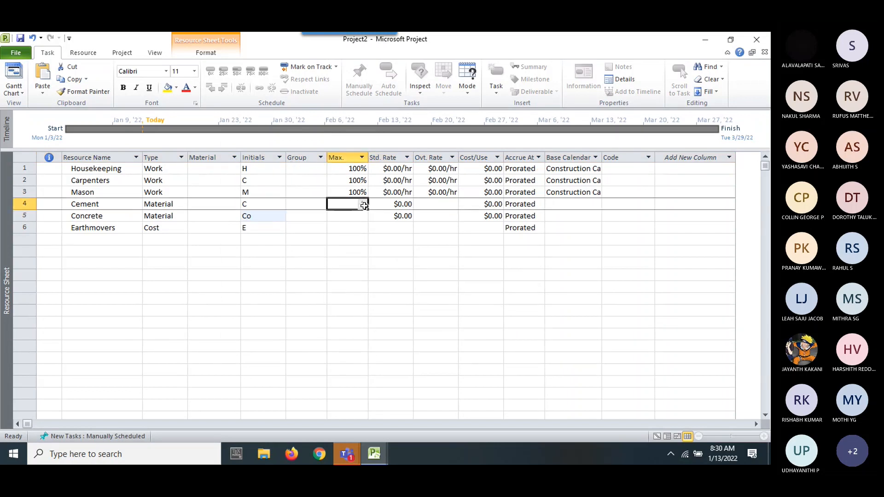
pyautogui.click(390, 275)
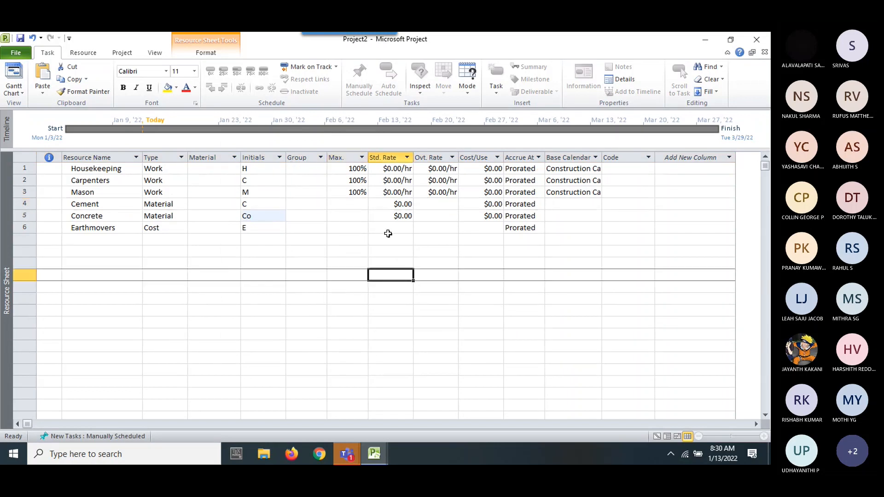
pyautogui.doubleClick(401, 168)
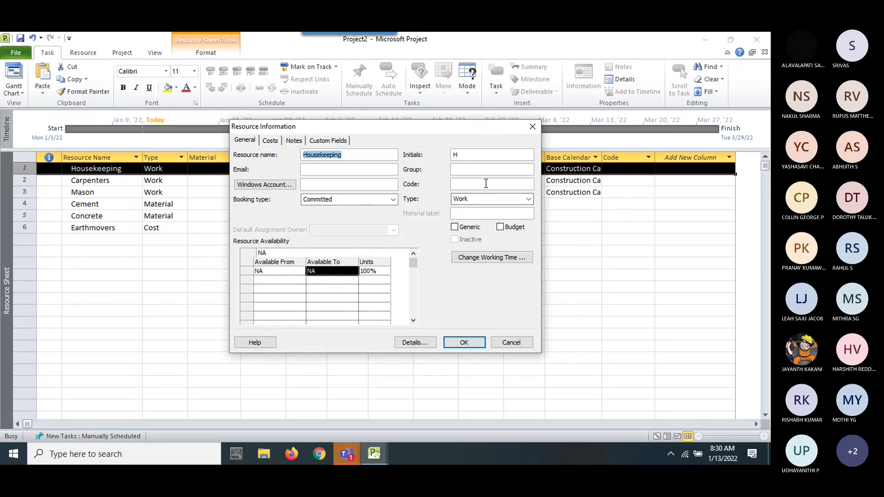
pyautogui.click(269, 142)
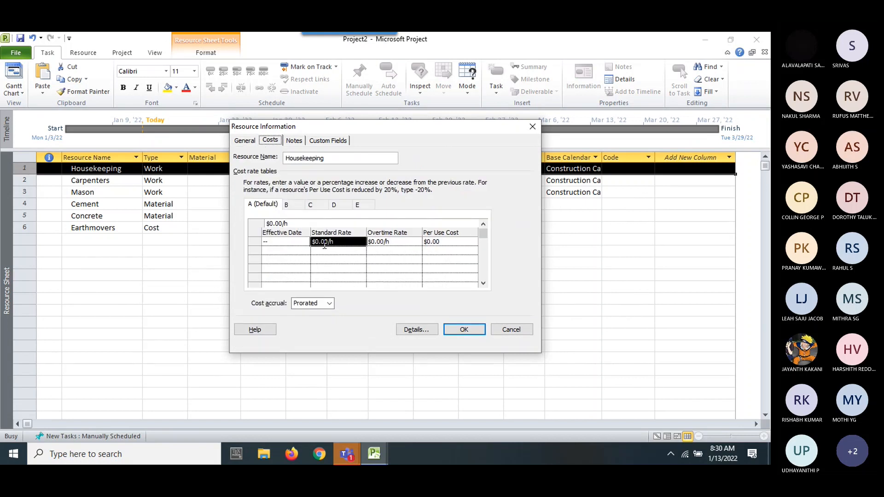
pyautogui.click(318, 240)
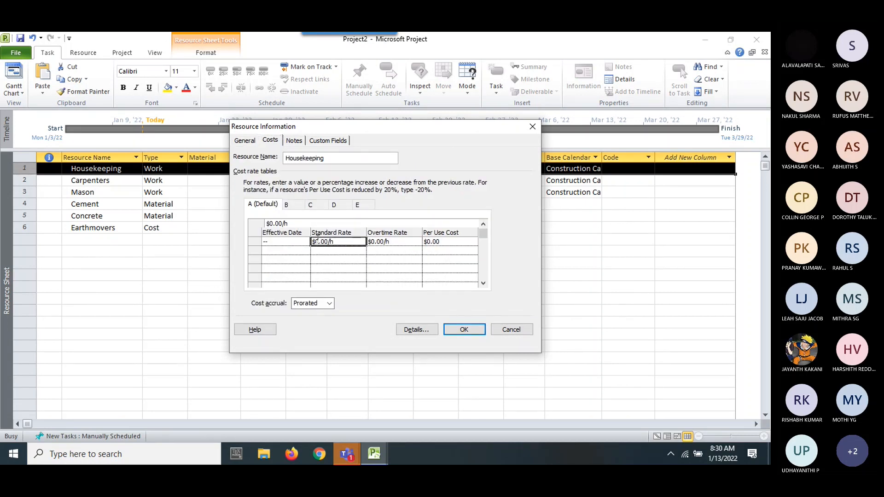
pyautogui.click(317, 241)
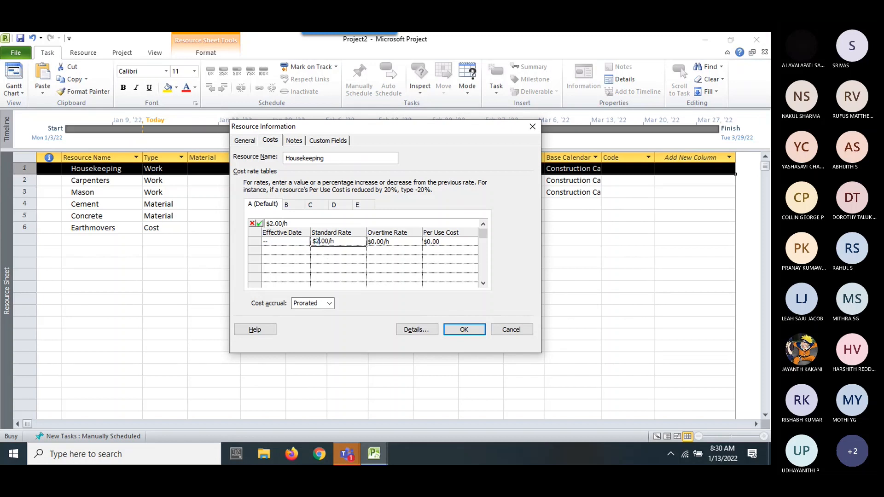
pyautogui.click(260, 223)
pyautogui.click(464, 330)
pyautogui.click(474, 311)
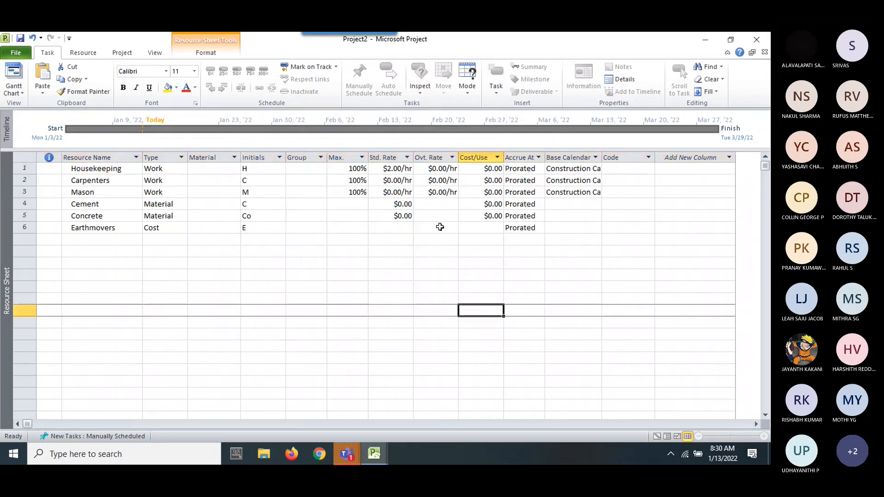
# Reopen Housekeeping's cost rates and set its standard rate to $5.00/h.
pyautogui.click(433, 168)
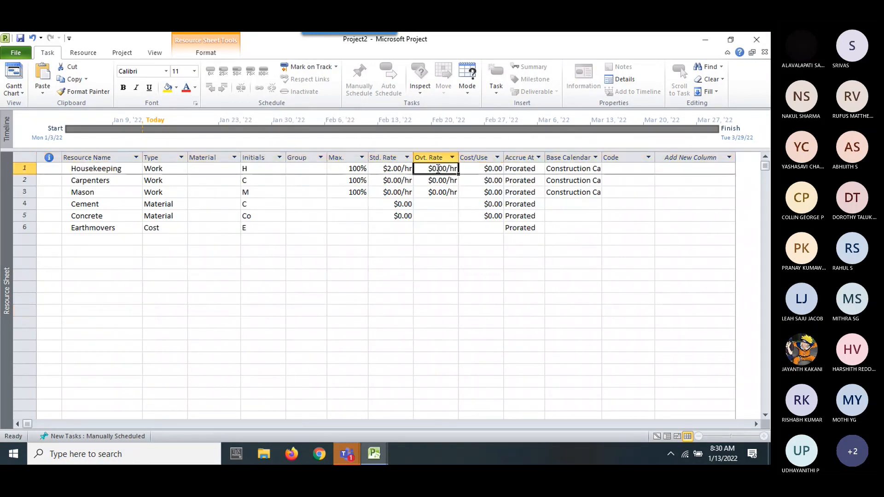
pyautogui.doubleClick(438, 168)
pyautogui.click(322, 248)
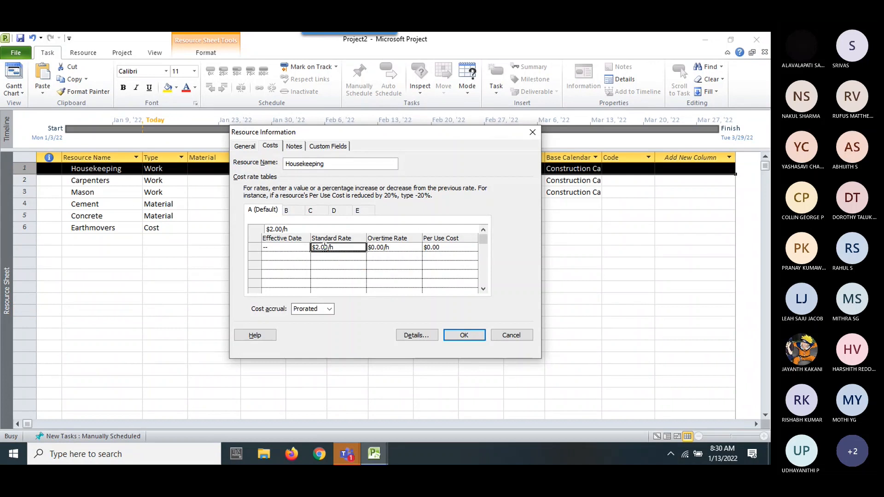
pyautogui.click(318, 247)
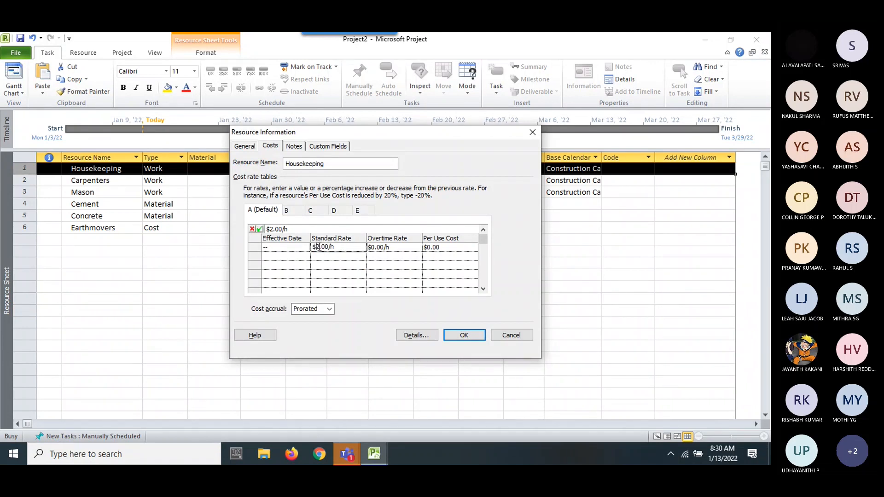
pyautogui.press('Delete')
pyautogui.write('5')
pyautogui.click(260, 229)
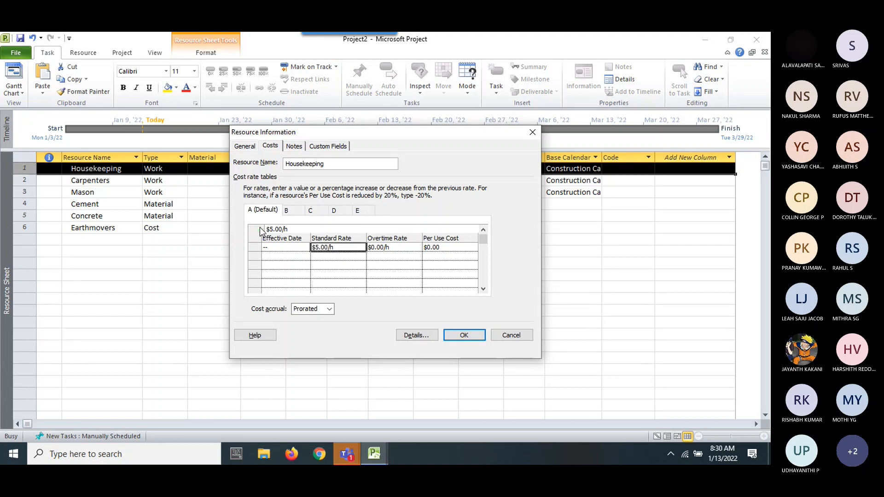
# Set Housekeeping's standard rate to $2.00/h and its overtime rate to $5.00/h, and apply the rates.
pyautogui.click(319, 247)
pyautogui.click(377, 274)
pyautogui.click(332, 249)
pyautogui.write('2')
pyautogui.press('Return')
pyautogui.click(375, 249)
pyautogui.write('5')
pyautogui.click(391, 282)
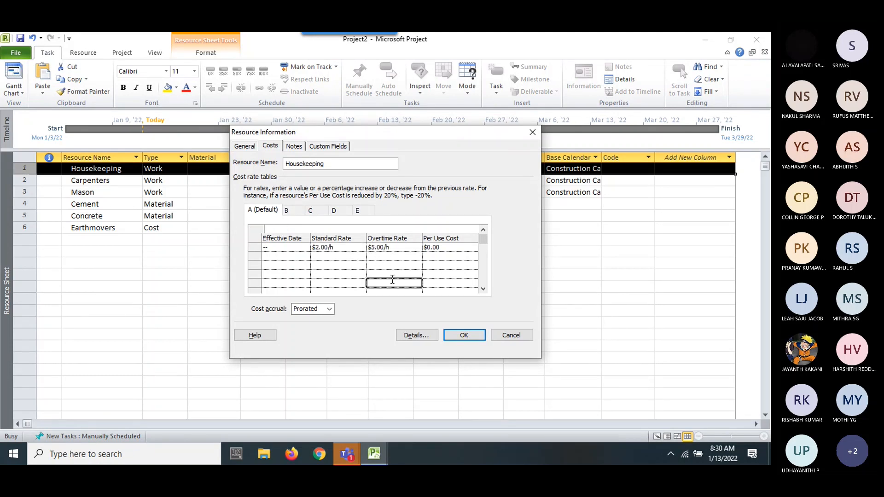
pyautogui.click(462, 334)
# Widen the Base Calendar column of the resource sheet to fit the full calendar names.
pyautogui.click(521, 298)
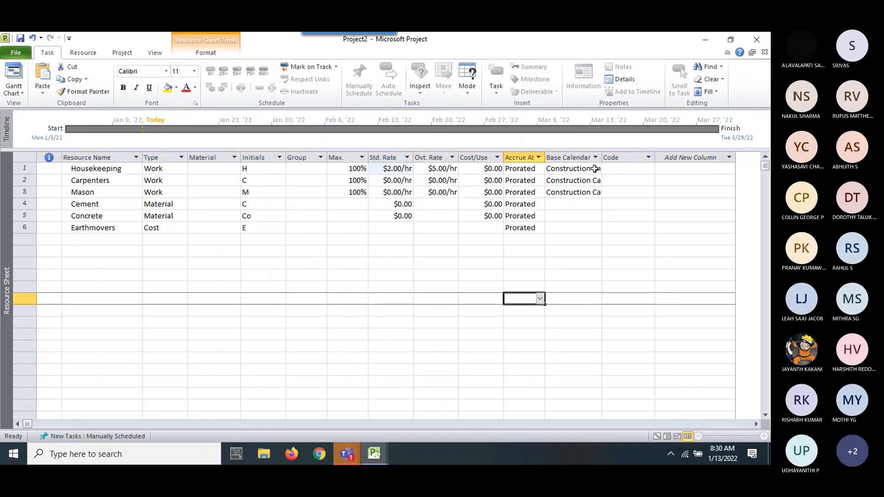
pyautogui.moveTo(601, 158); pyautogui.dragTo(661, 159)
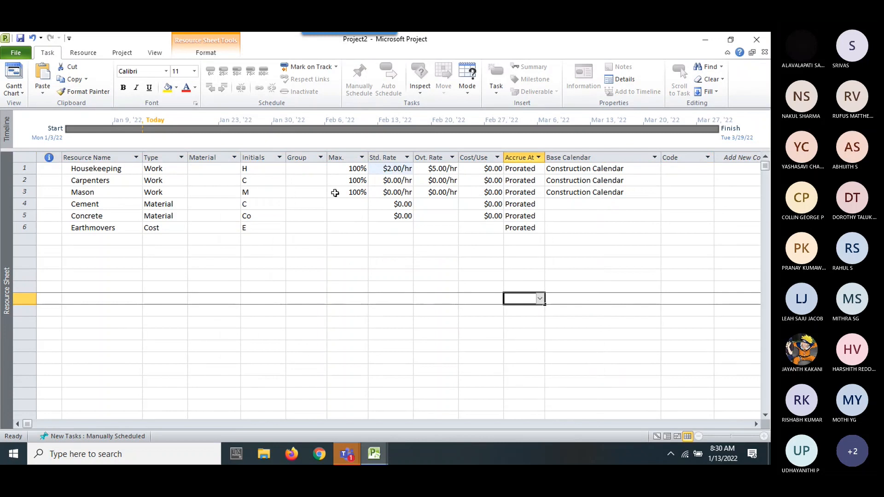
# Set Cement's per use cost to $2.50 in its default cost rate table and apply it.
pyautogui.click(398, 180)
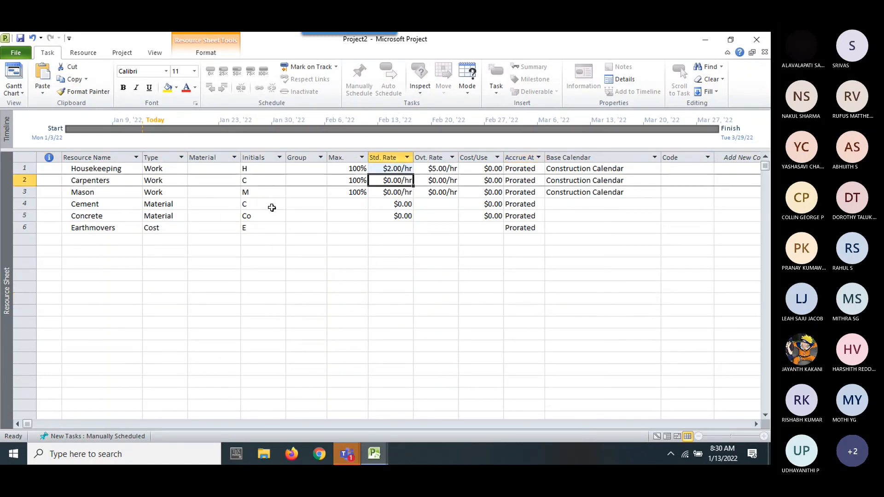
pyautogui.click(399, 200)
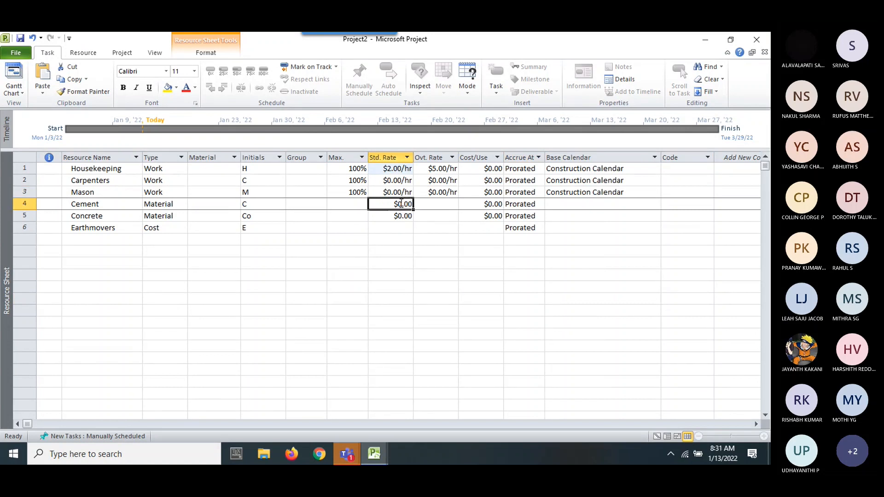
pyautogui.doubleClick(401, 203)
pyautogui.click(389, 247)
pyautogui.click(321, 246)
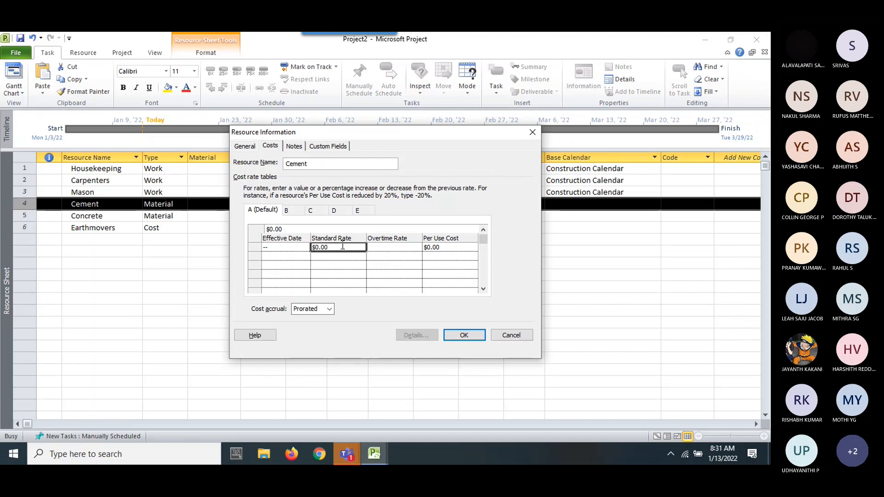
pyautogui.click(452, 247)
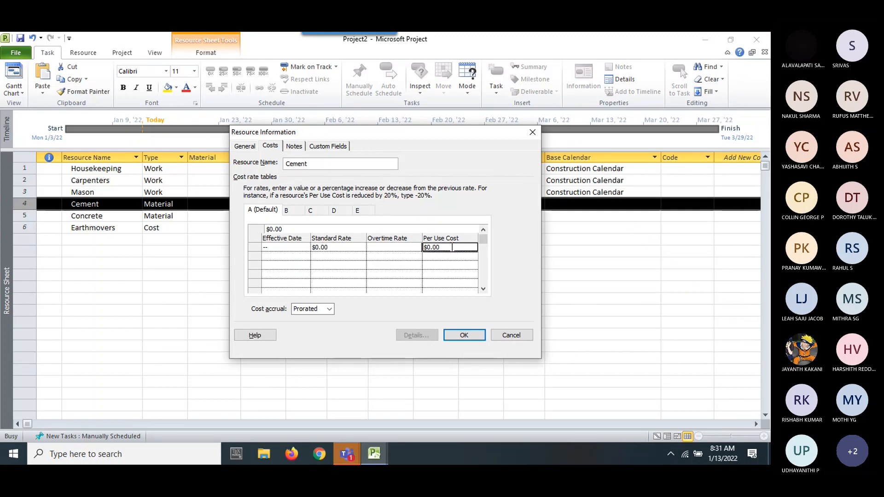
pyautogui.write('2.5')
pyautogui.click(464, 336)
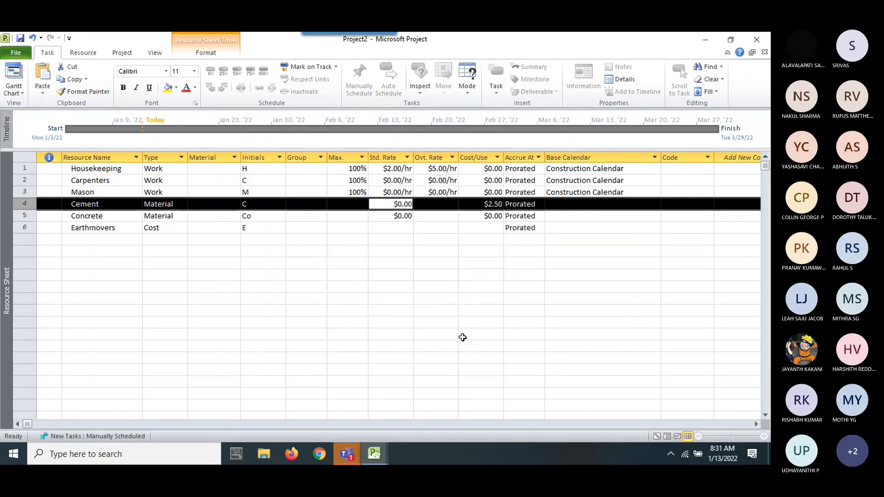
# Set Cement's standard rate to $10.00 in its default cost rate table and apply it.
pyautogui.click(404, 306)
pyautogui.click(408, 204)
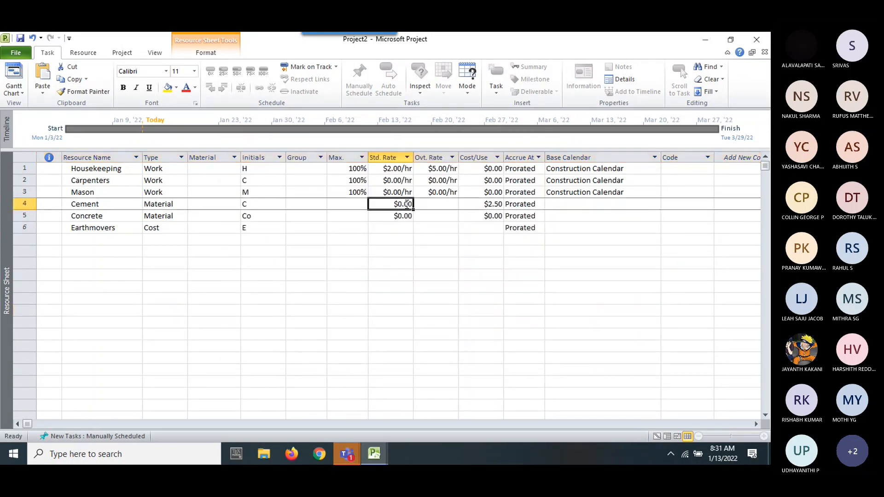
pyautogui.doubleClick(407, 204)
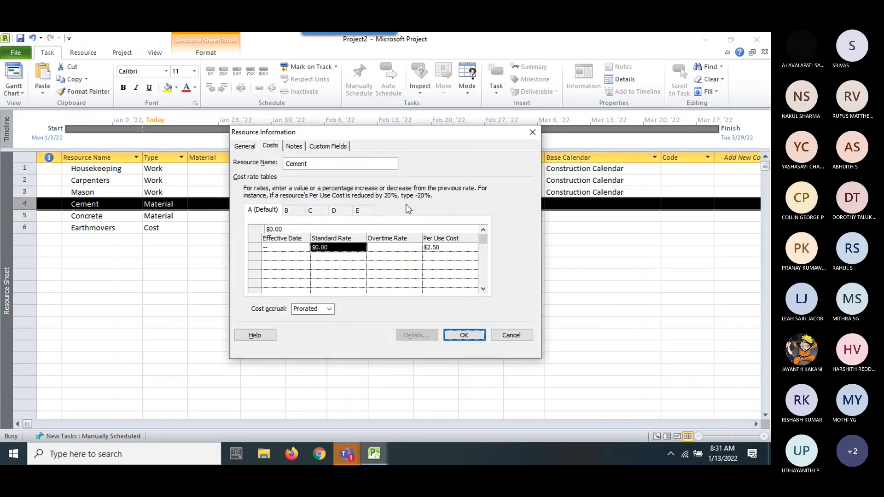
pyautogui.click(329, 248)
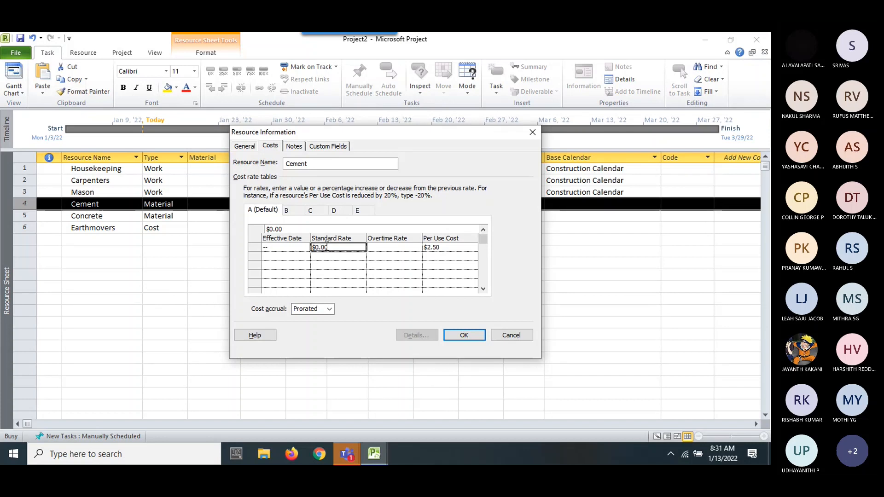
pyautogui.write('1')
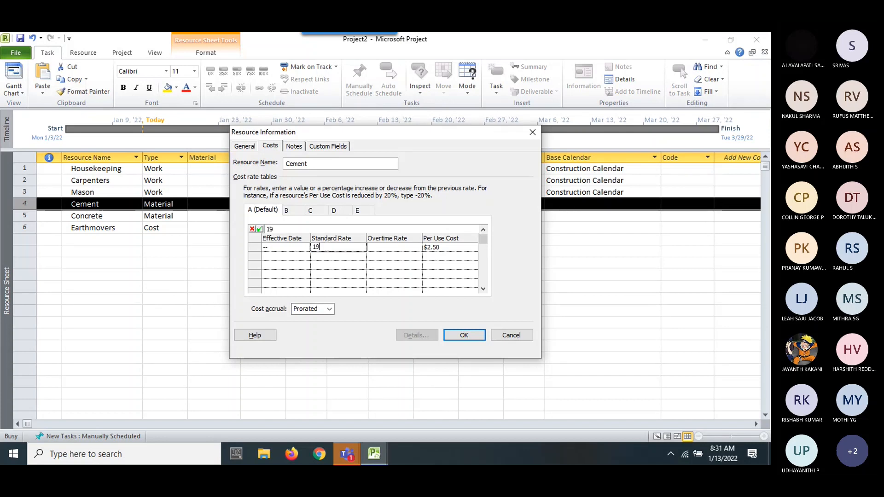
pyautogui.write('0')
pyautogui.click(455, 334)
pyautogui.click(433, 311)
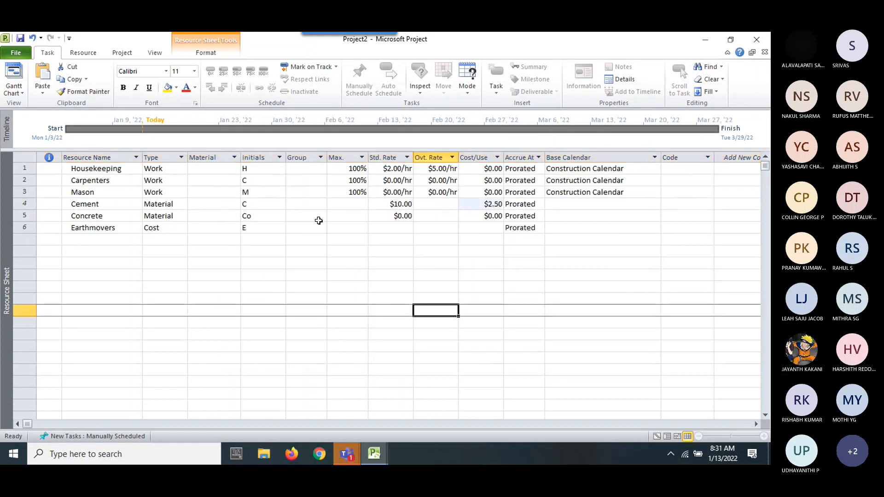
# Return to the Gantt Chart view, widen the task table, and assign Housekeeping to Site Clearance.
pyautogui.click(14, 91)
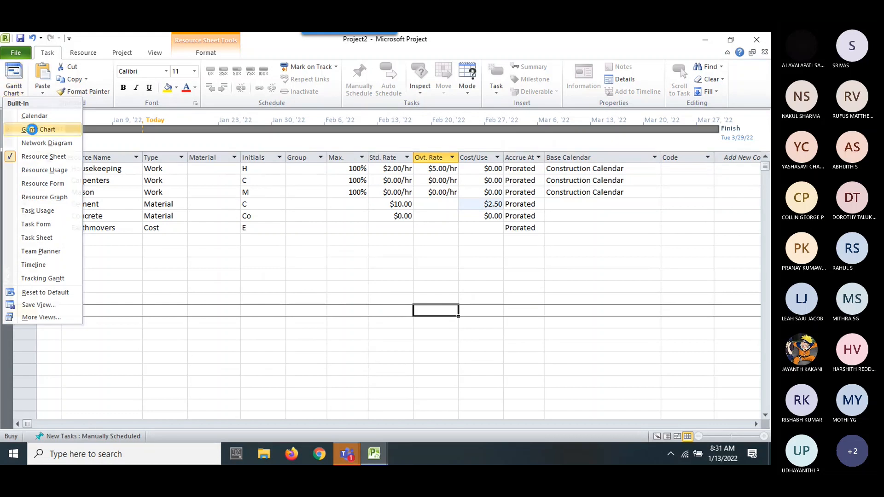
pyautogui.click(31, 129)
pyautogui.click(435, 181)
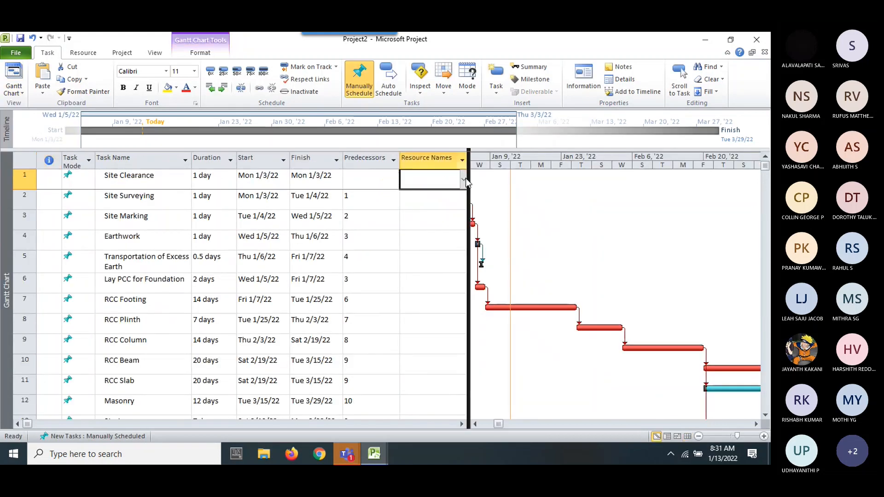
pyautogui.click(464, 180)
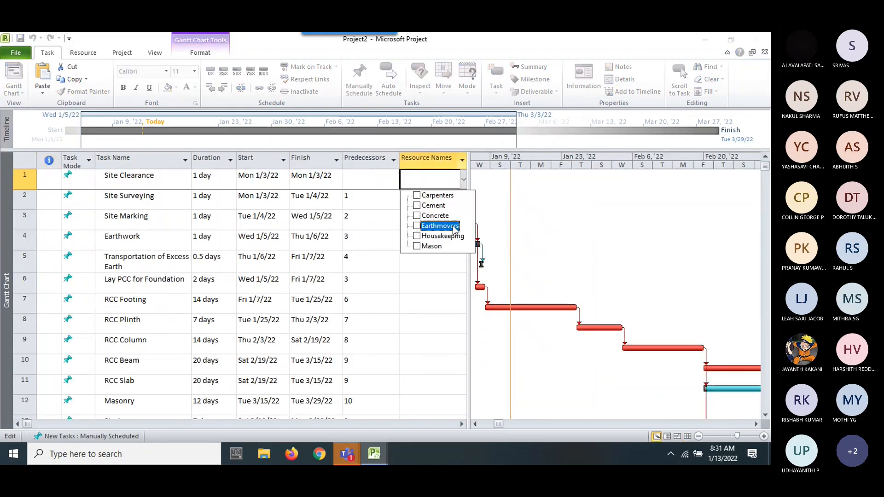
pyautogui.click(438, 292)
pyautogui.moveTo(469, 186); pyautogui.dragTo(529, 185)
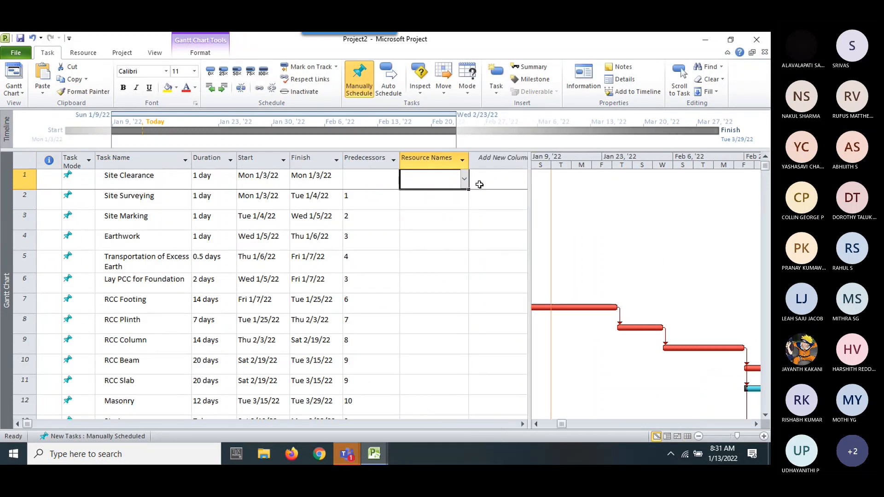
pyautogui.click(464, 180)
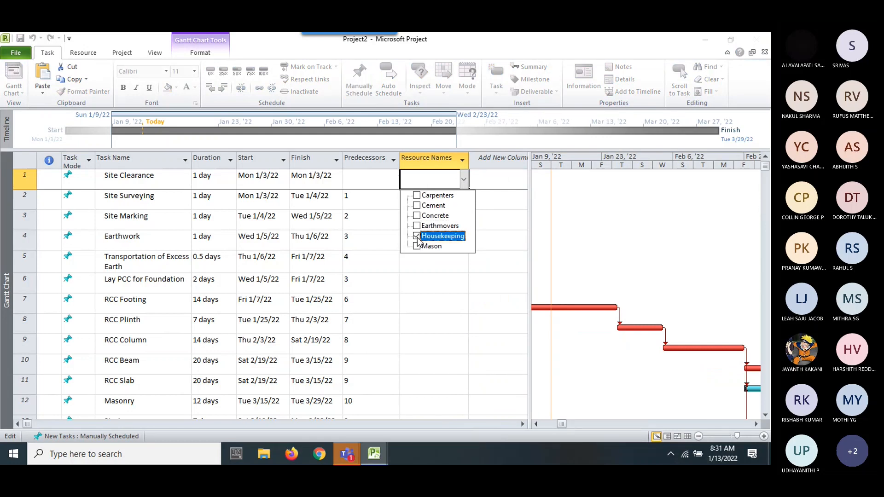
pyautogui.click(434, 221)
# Assign Housekeeping and Mason as the resources for Site Surveying.
pyautogui.click(434, 203)
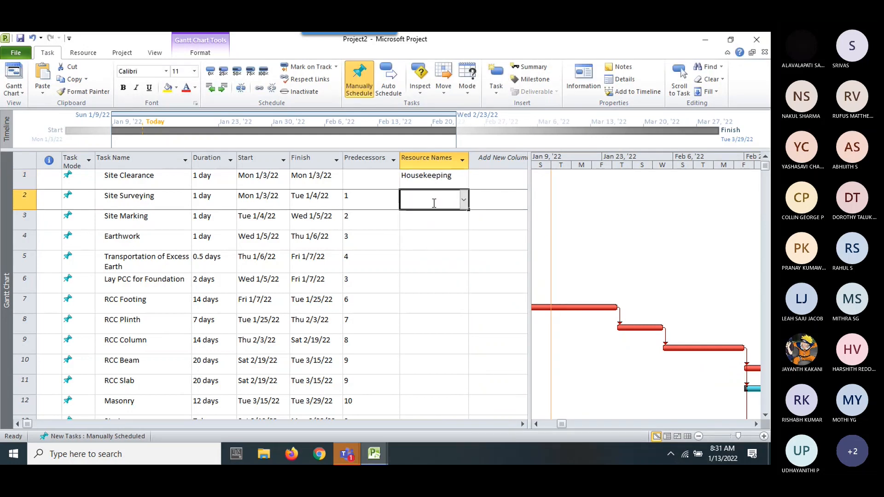
pyautogui.click(465, 200)
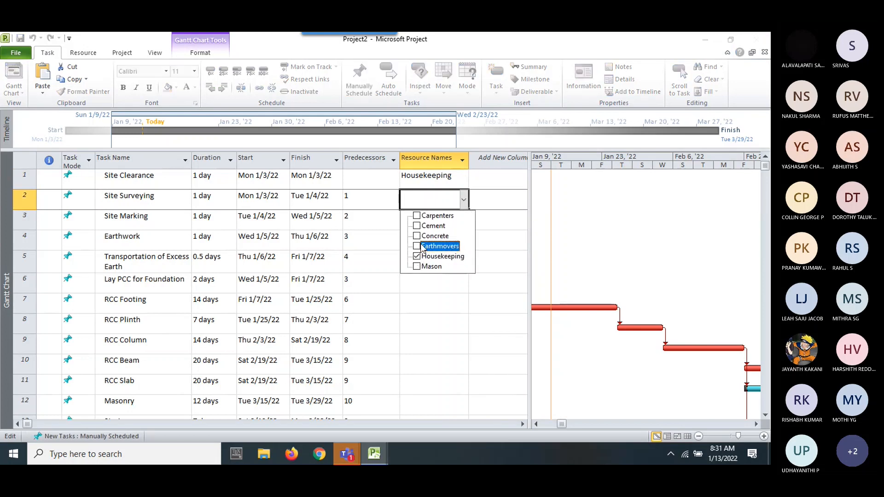
pyautogui.click(418, 266)
pyautogui.click(448, 298)
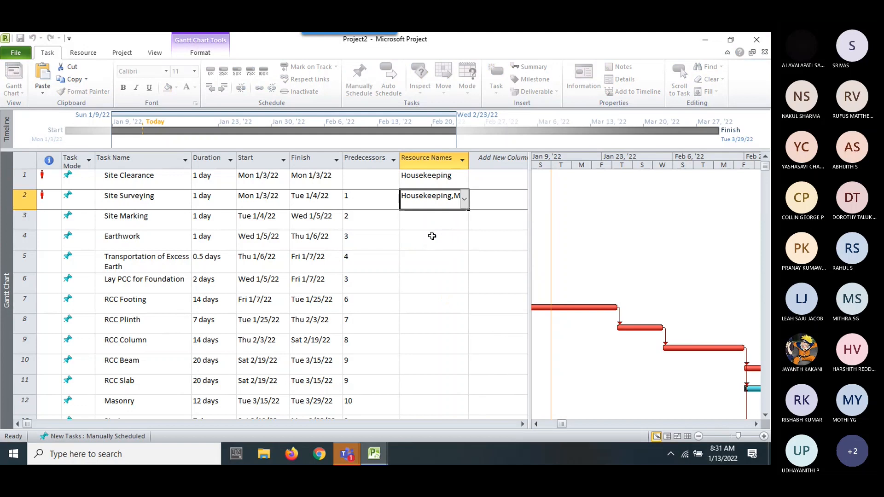
pyautogui.moveTo(561, 423); pyautogui.dragTo(546, 435)
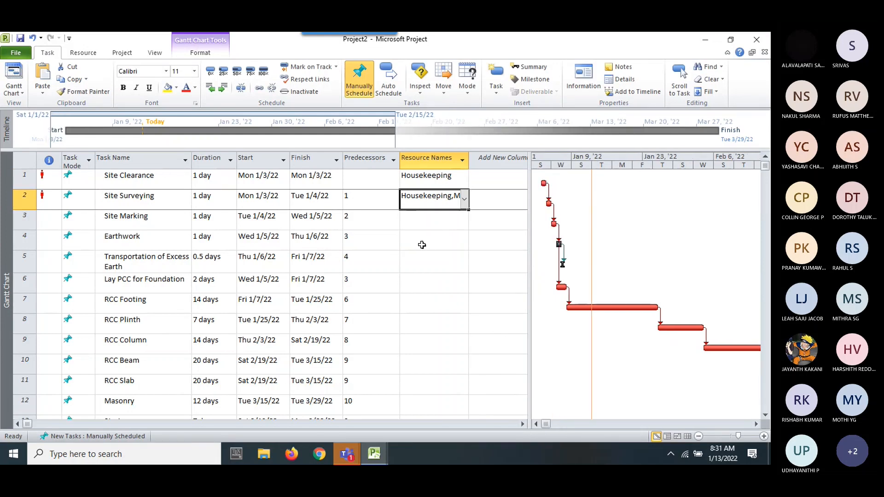
# Assign Earthmovers and Mason as the resources for the Earthwork task.
pyautogui.click(427, 222)
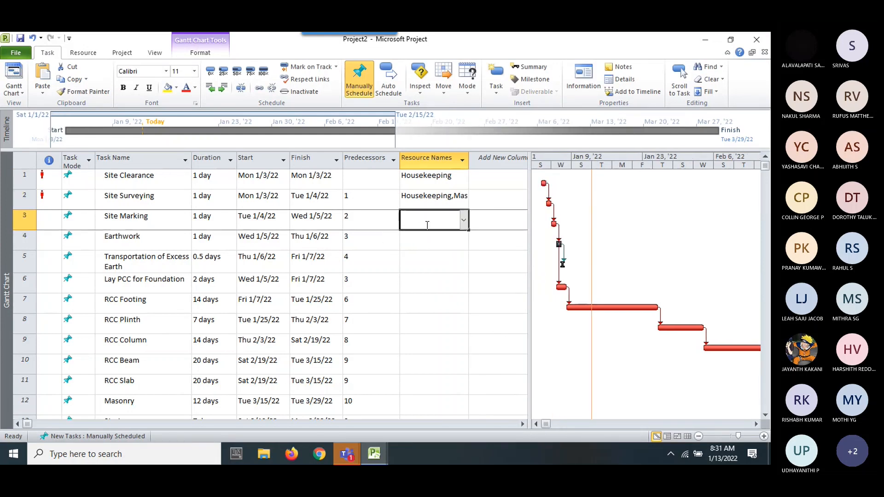
pyautogui.click(462, 240)
pyautogui.click(464, 240)
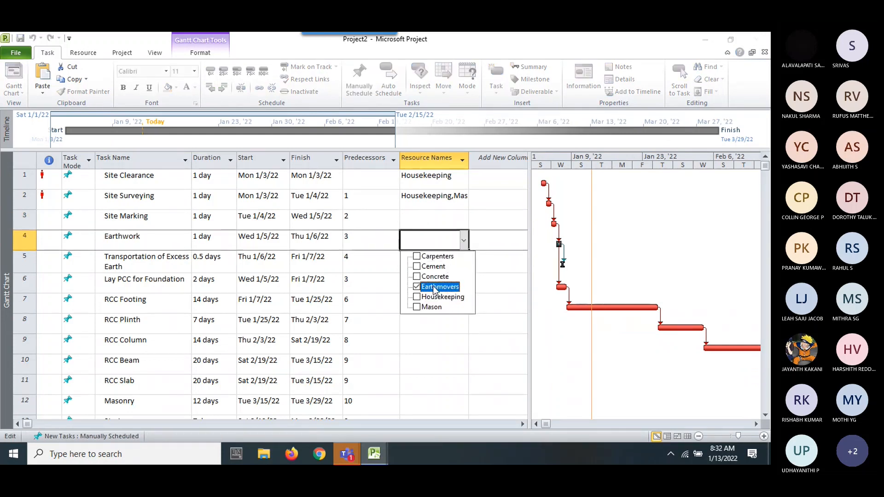
pyautogui.click(431, 307)
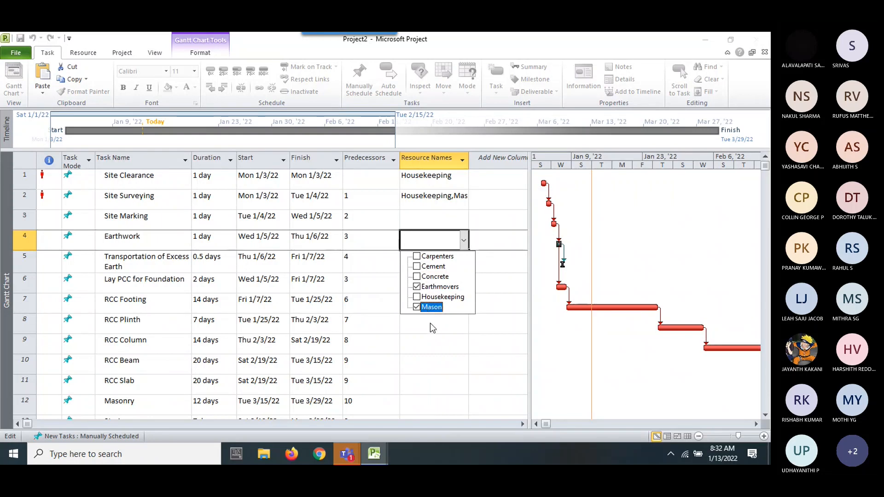
pyautogui.click(432, 330)
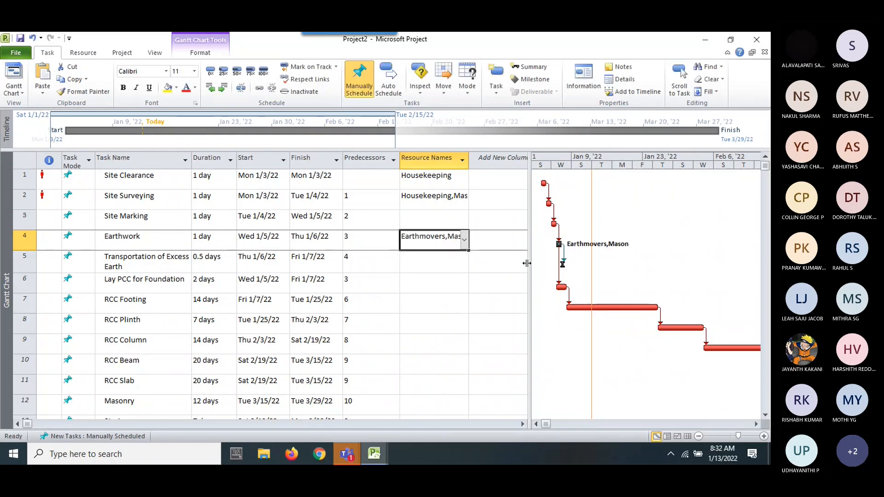
pyautogui.click(536, 423)
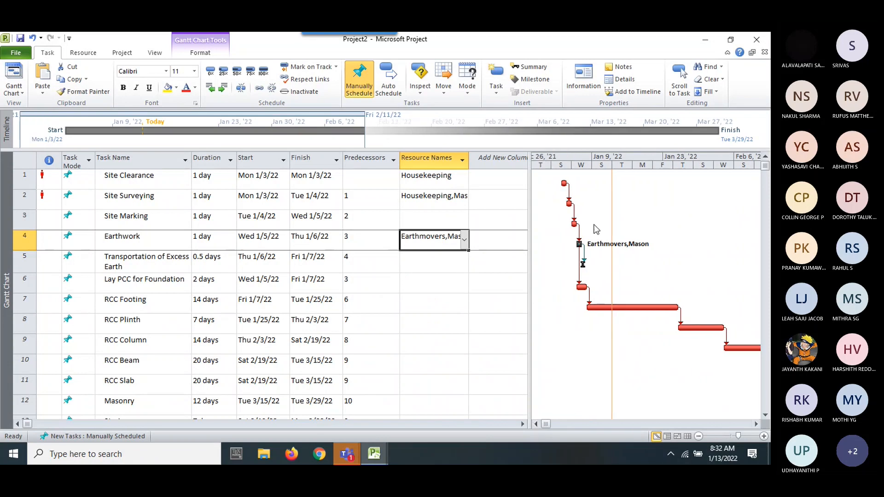
# Assign Earthmovers as the resource for Transportation of Excess Earth.
pyautogui.click(444, 260)
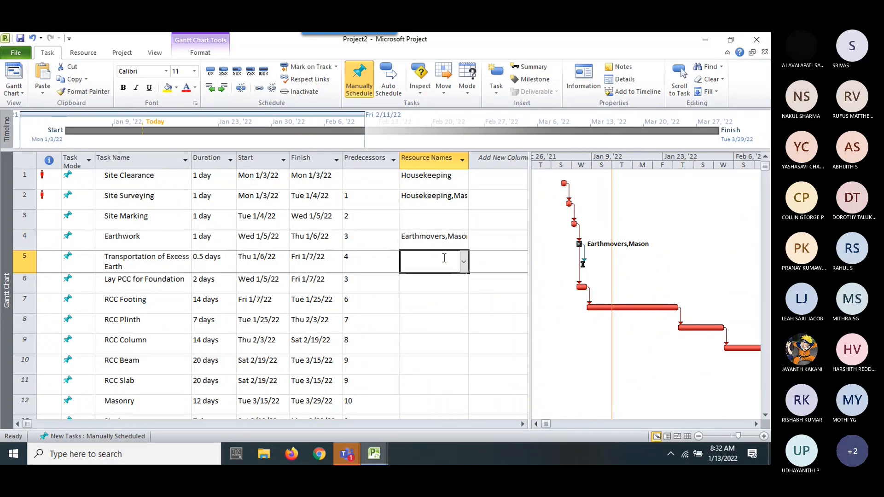
pyautogui.click(464, 263)
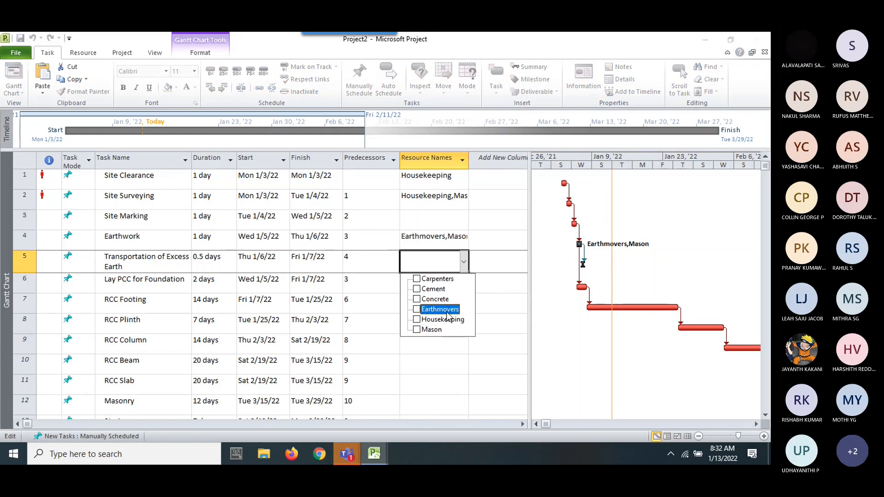
pyautogui.click(450, 357)
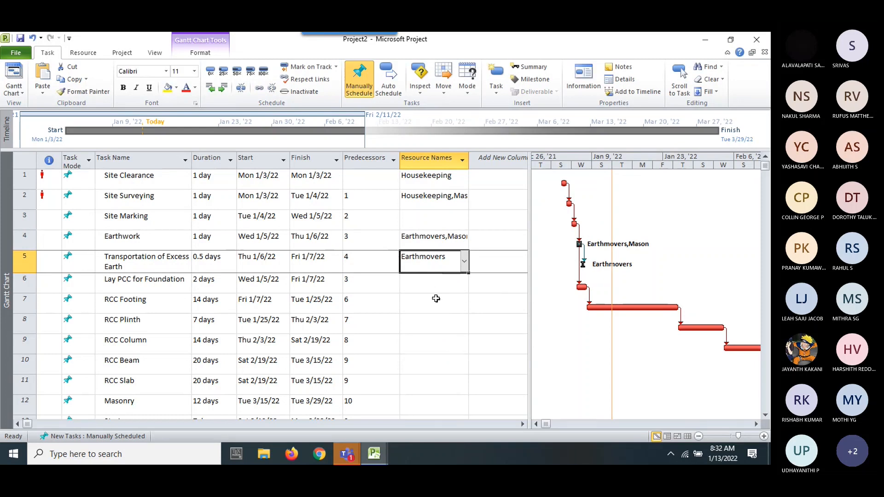
pyautogui.click(428, 280)
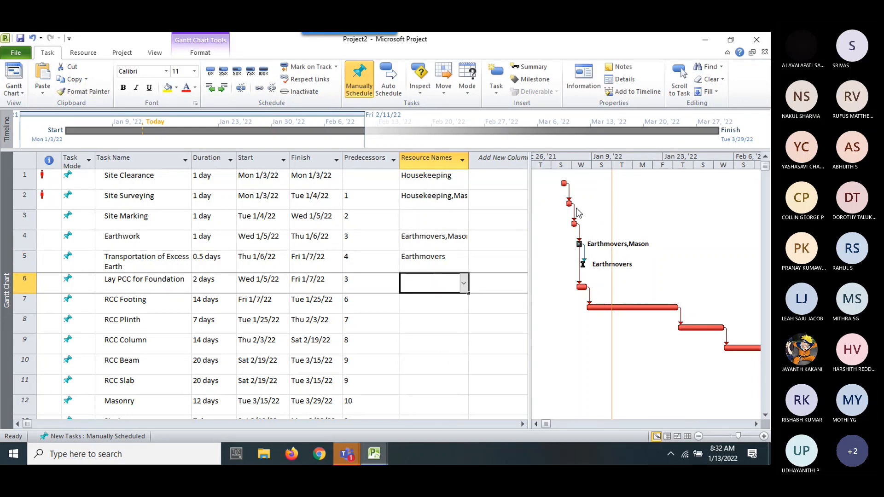
# Open the Gantt chart's bar styles at the text settings and look through the bar types to find the Critical style.
pyautogui.rightClick(583, 161)
pyautogui.moveTo(622, 208)
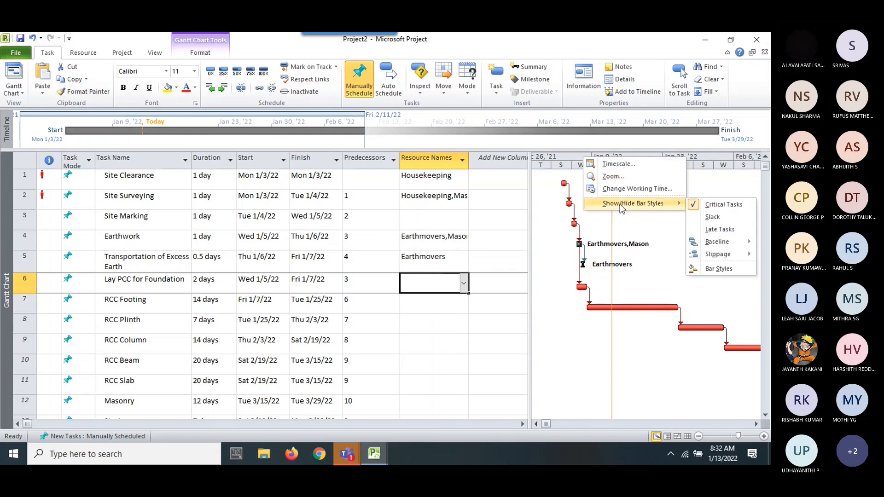
pyautogui.click(718, 269)
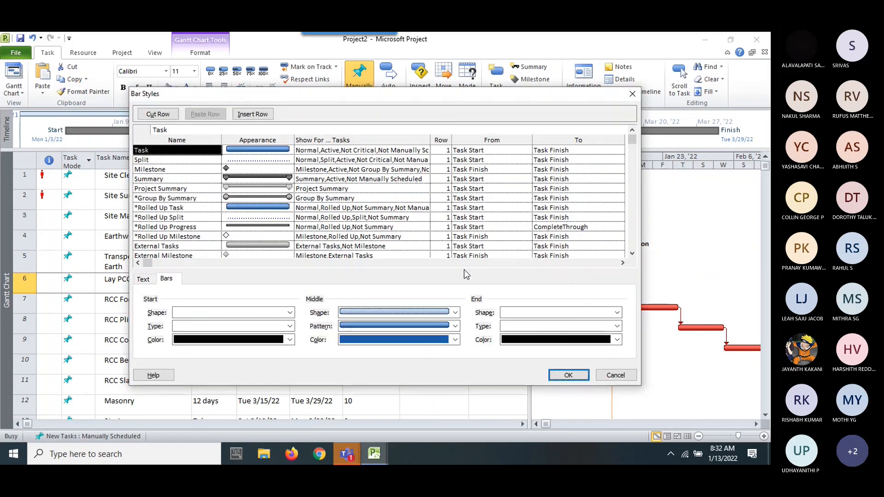
pyautogui.click(145, 279)
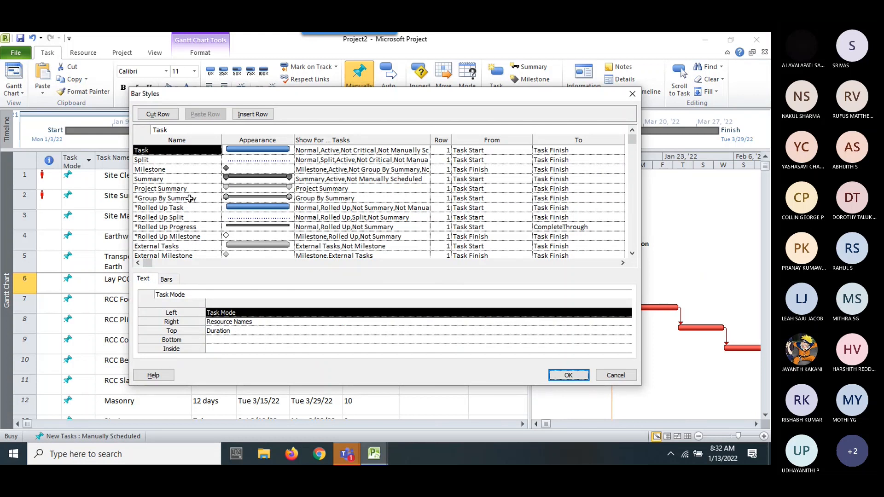
pyautogui.click(186, 160)
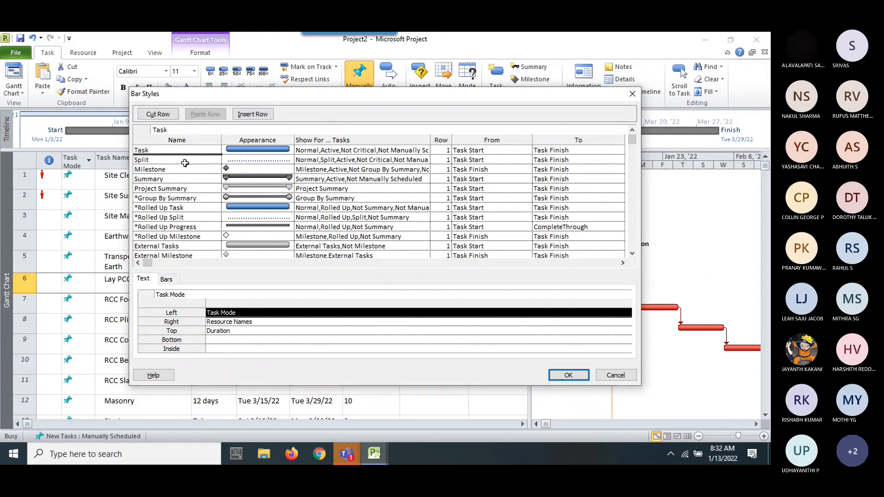
pyautogui.click(181, 150)
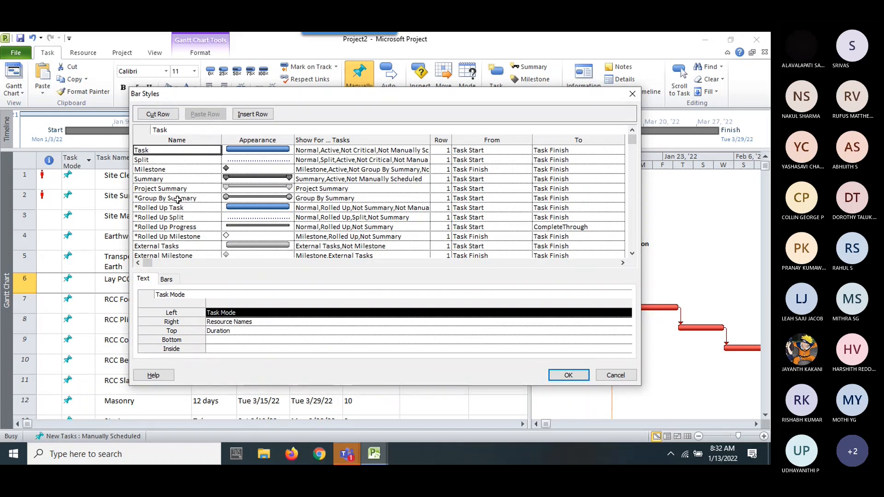
pyautogui.click(352, 169)
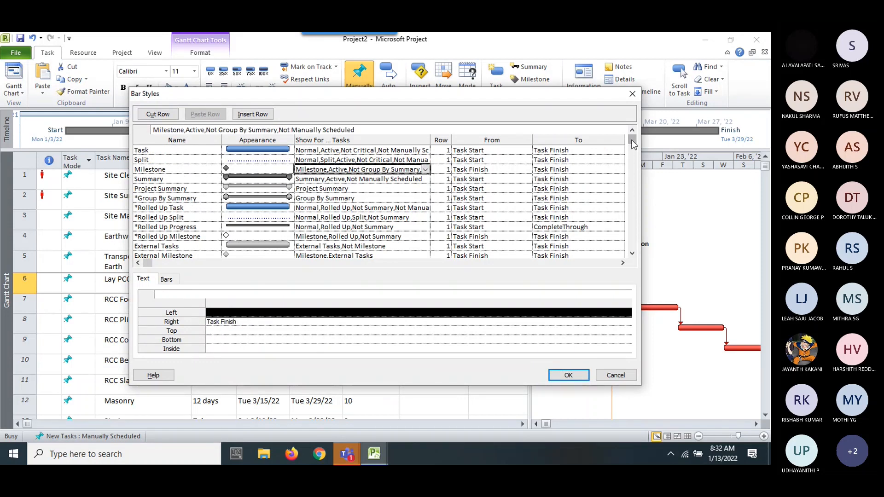
pyautogui.moveTo(632, 140)
pyautogui.mouseDown()
pyautogui.moveTo(632, 187)
pyautogui.moveTo(632, 136)
pyautogui.mouseUp()
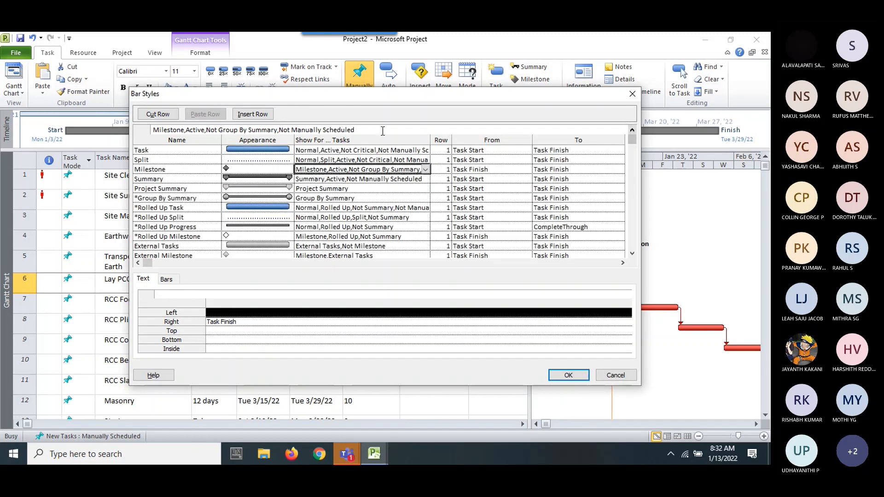
pyautogui.click(189, 198)
pyautogui.click(174, 227)
pyautogui.click(169, 255)
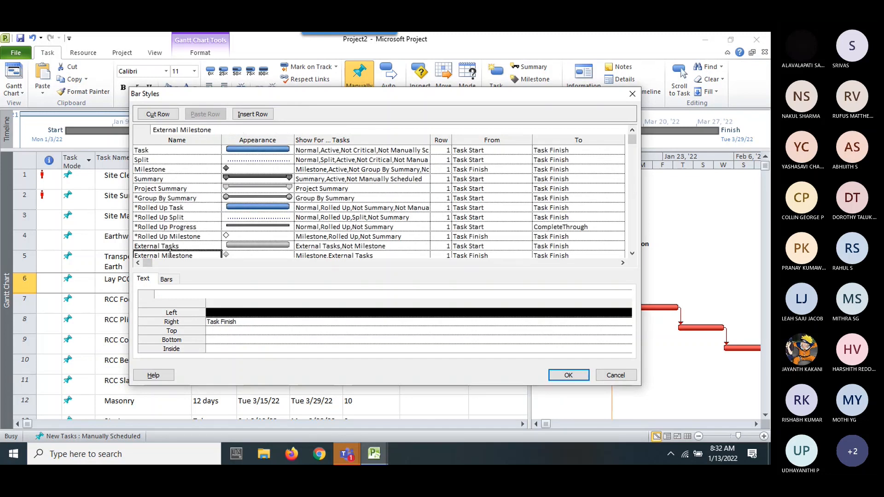
pyautogui.click(632, 253)
pyautogui.moveTo(632, 254); pyautogui.dragTo(631, 257)
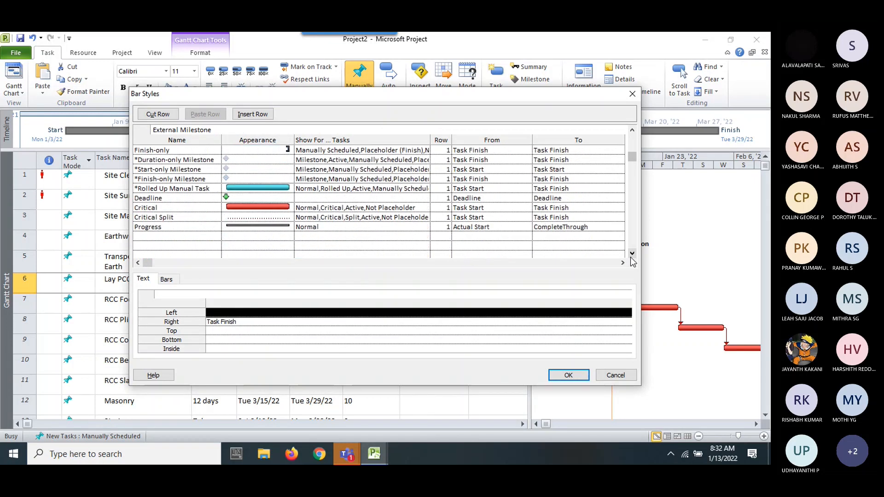
# Set the Critical bar style to show Duration as its right-hand text, apply it, and widen the chart area beside the task table.
pyautogui.click(150, 207)
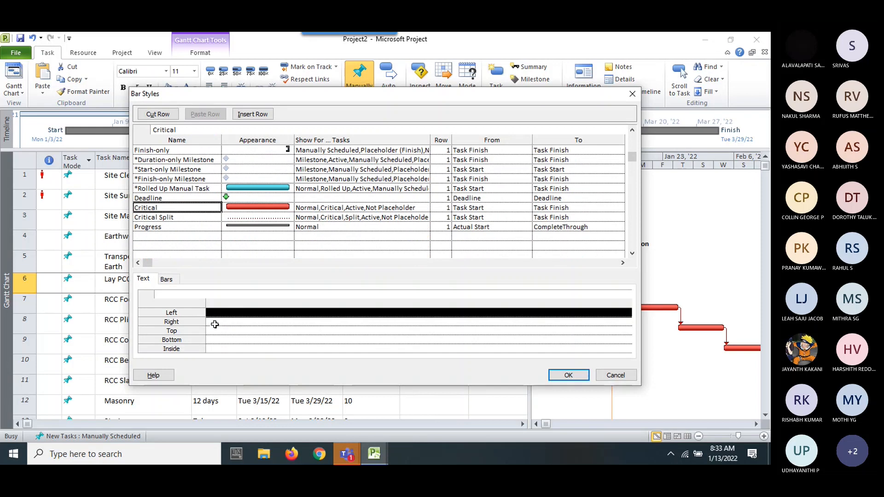
pyautogui.click(217, 332)
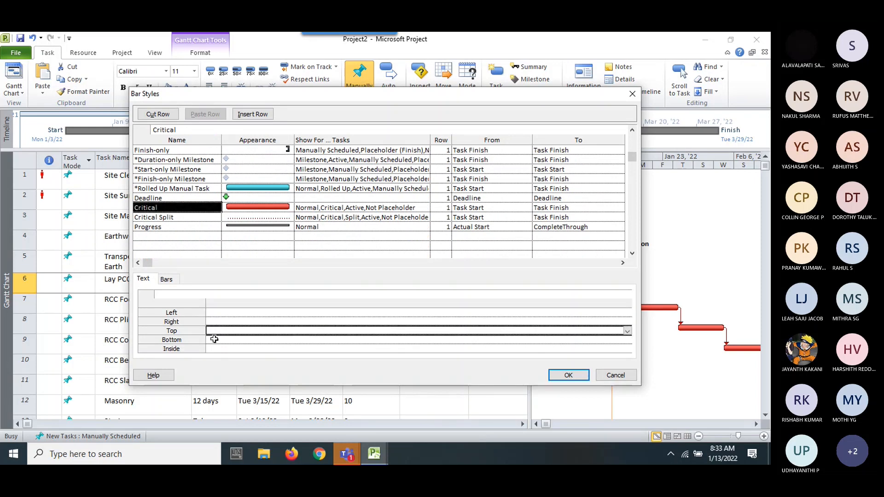
pyautogui.click(229, 322)
pyautogui.click(628, 322)
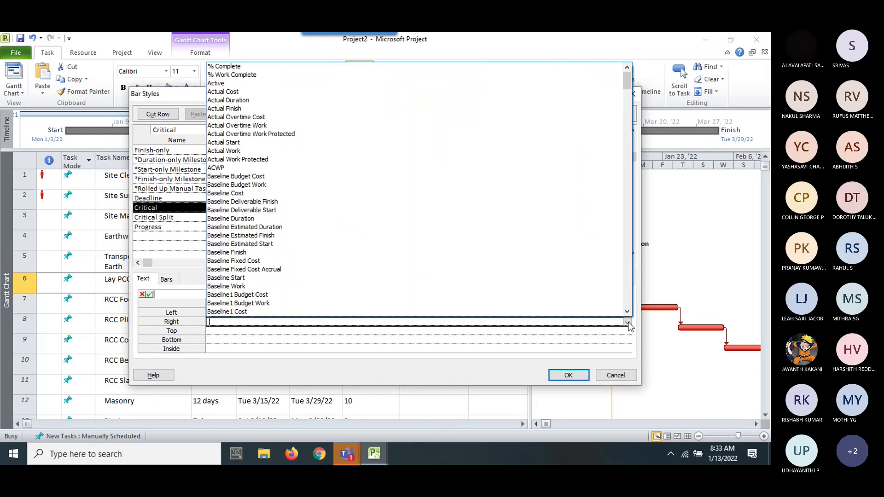
pyautogui.scroll(-2, 258, 231)
pyautogui.scroll(2, 263, 244)
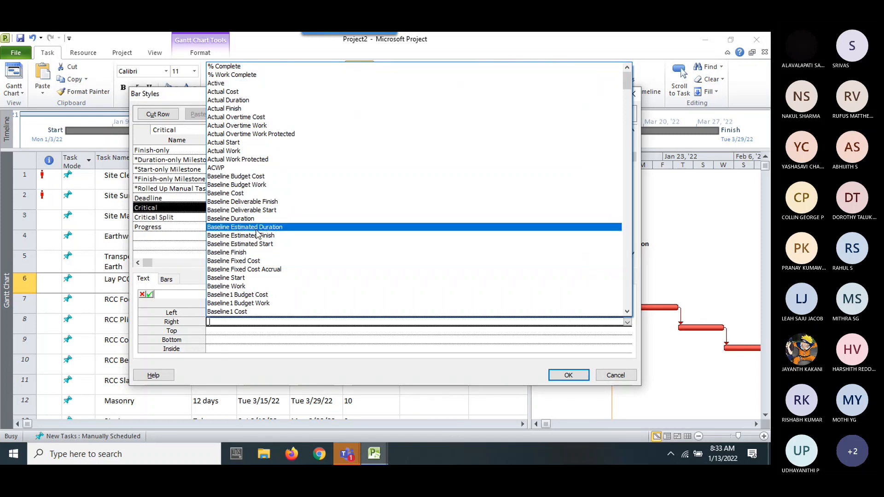
pyautogui.write('d')
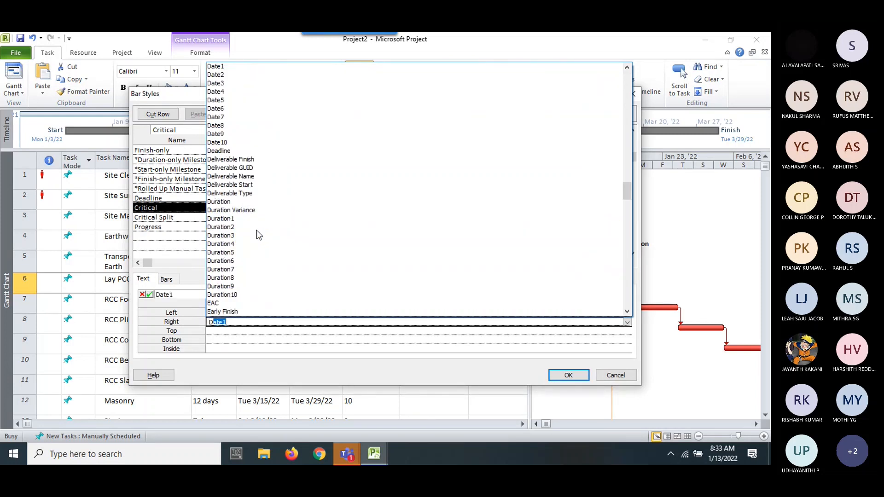
pyautogui.write('uration')
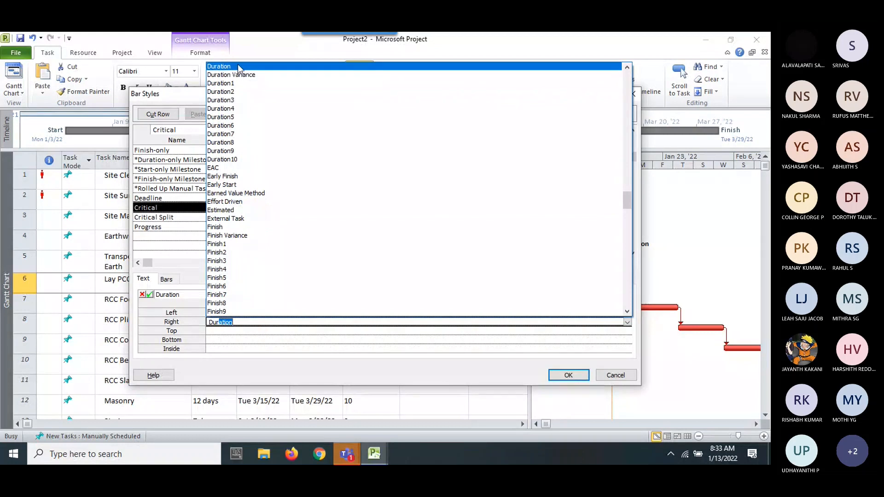
pyautogui.click(238, 68)
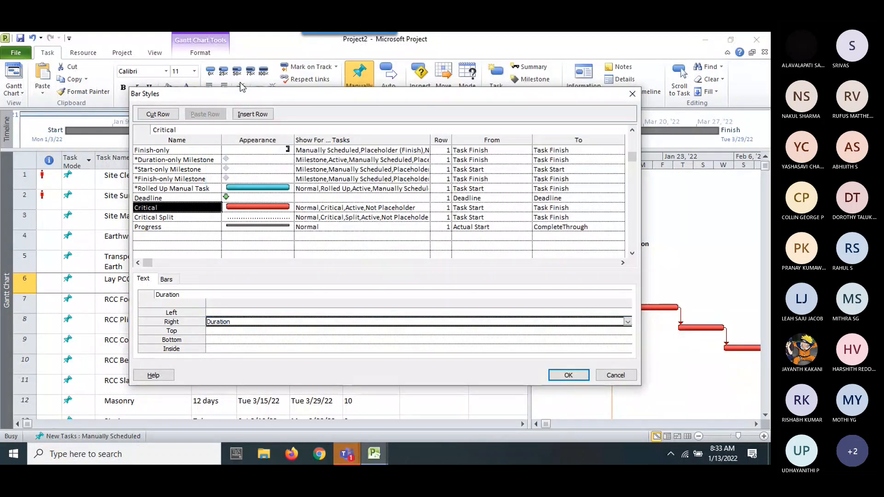
pyautogui.click(217, 331)
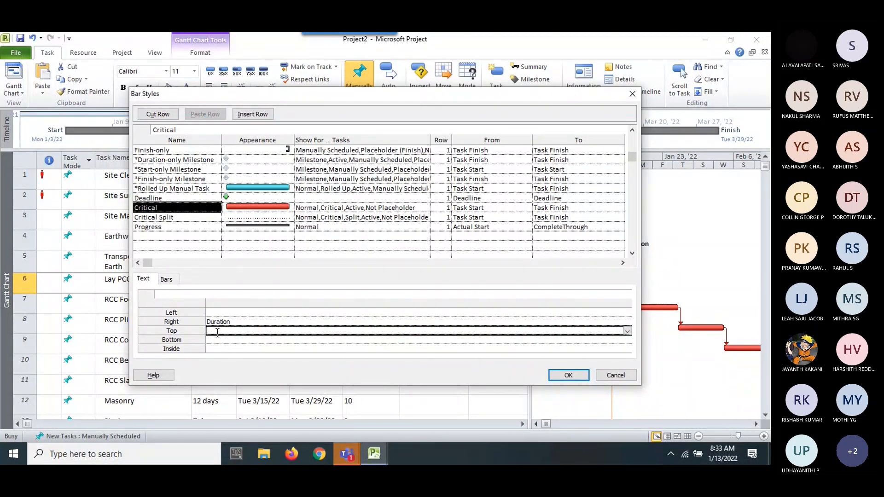
pyautogui.click(567, 375)
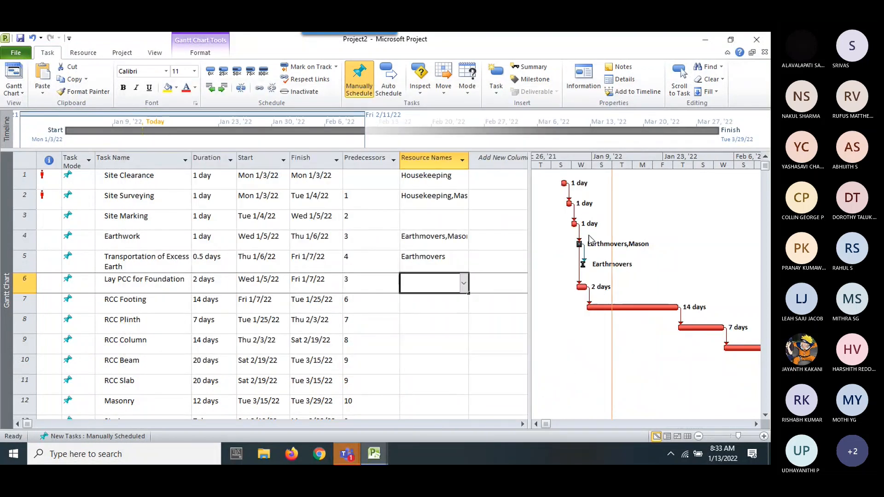
pyautogui.moveTo(530, 340); pyautogui.dragTo(476, 334)
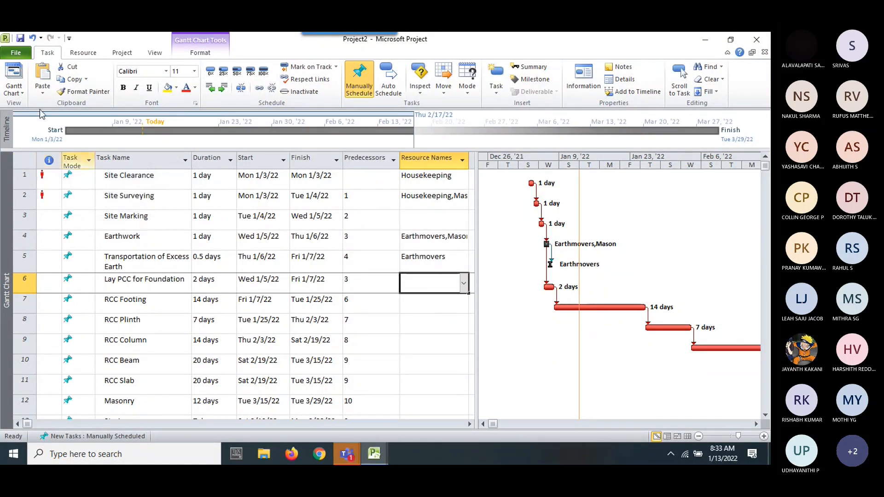
# Switch to the Resource Usage view and look over the resources' assigned work hours in the week of January 2, 2022.
pyautogui.click(23, 94)
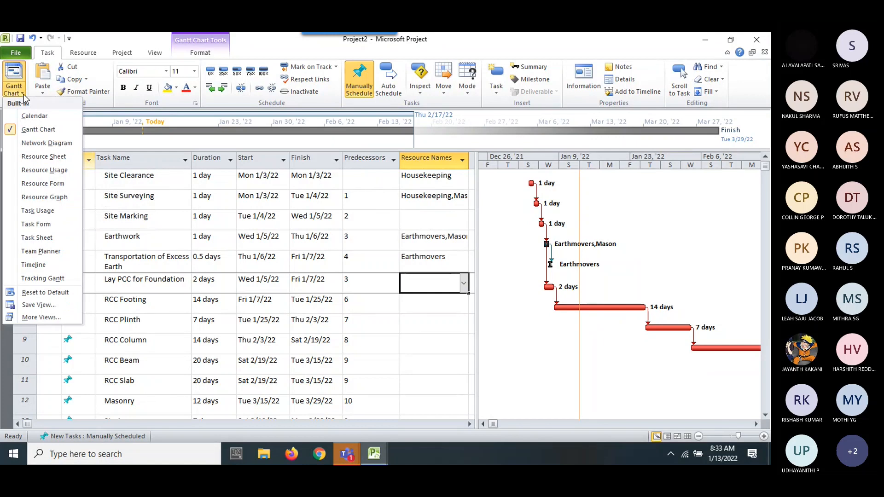
pyautogui.click(59, 170)
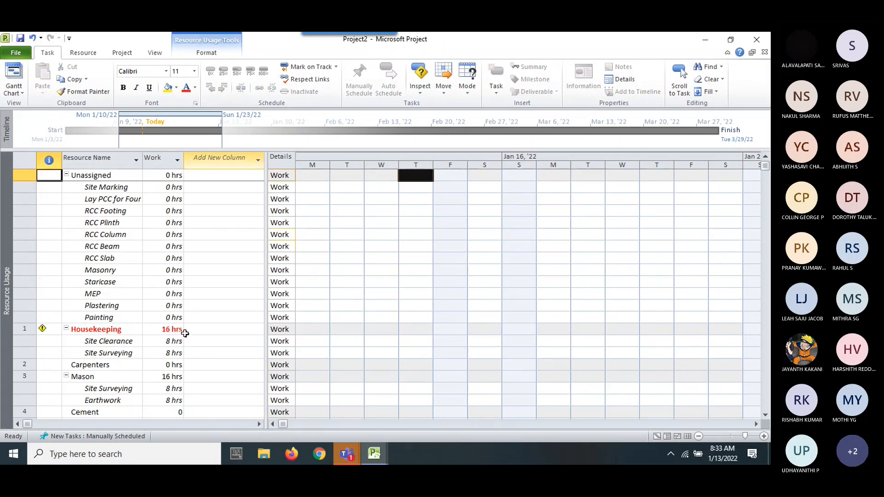
pyautogui.scroll(-7, 421, 330)
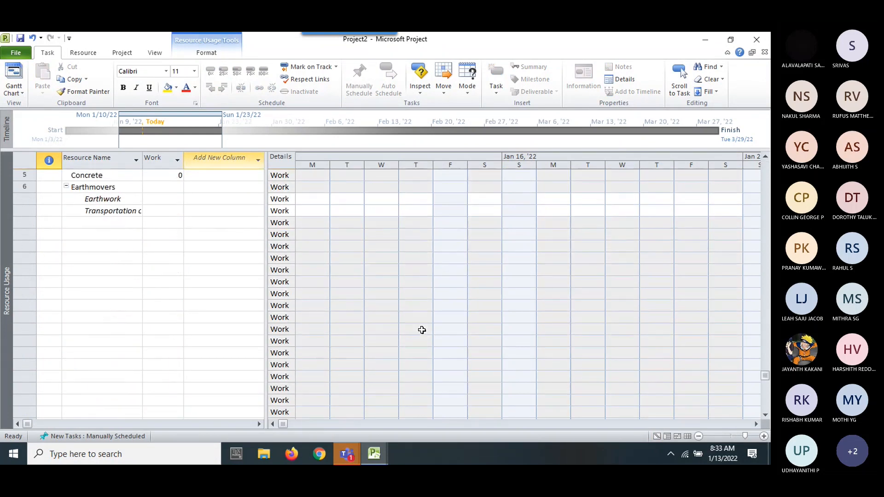
pyautogui.scroll(4, 422, 330)
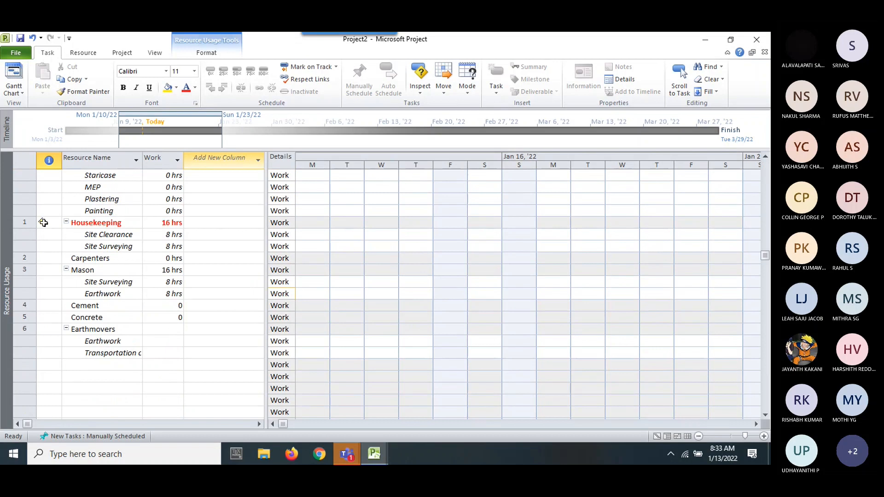
pyautogui.moveTo(40, 223)
pyautogui.click(275, 423)
pyautogui.scroll(3, 408, 341)
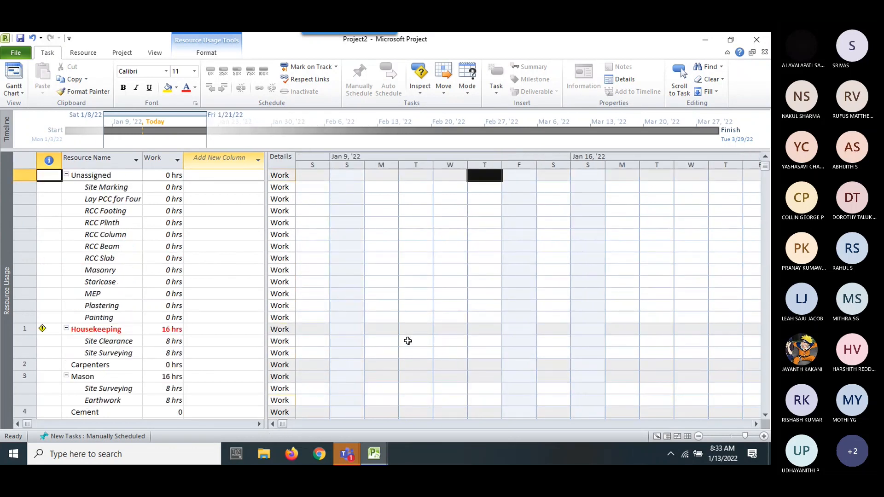
pyautogui.click(273, 424)
pyautogui.click(272, 424)
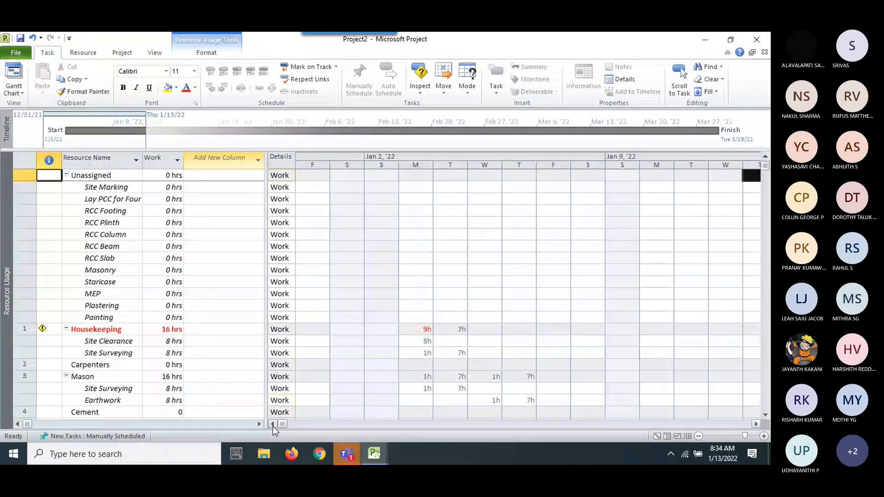
pyautogui.click(272, 424)
pyautogui.scroll(-2, 520, 346)
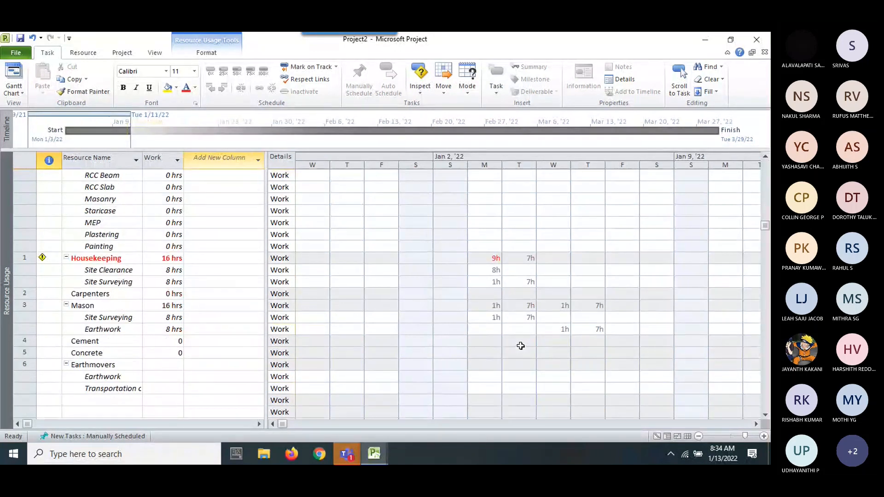
# Examine Housekeeping's overallocated hours on Monday, January 3, and compare the entries for Carpenters and Mason.
pyautogui.click(494, 258)
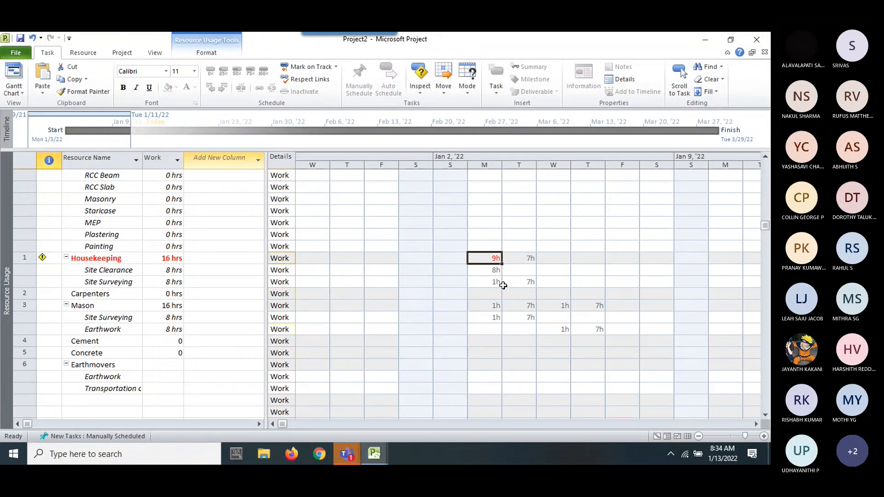
pyautogui.click(67, 257)
pyautogui.click(66, 258)
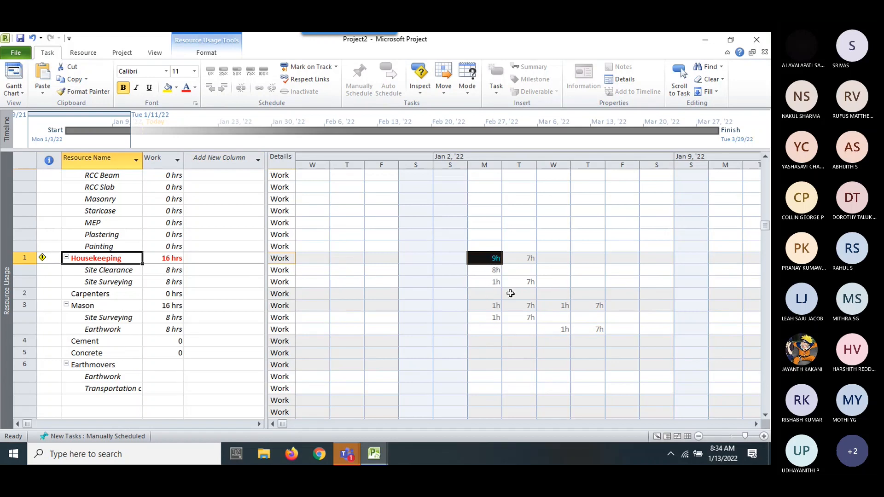
pyautogui.click(162, 294)
pyautogui.click(119, 305)
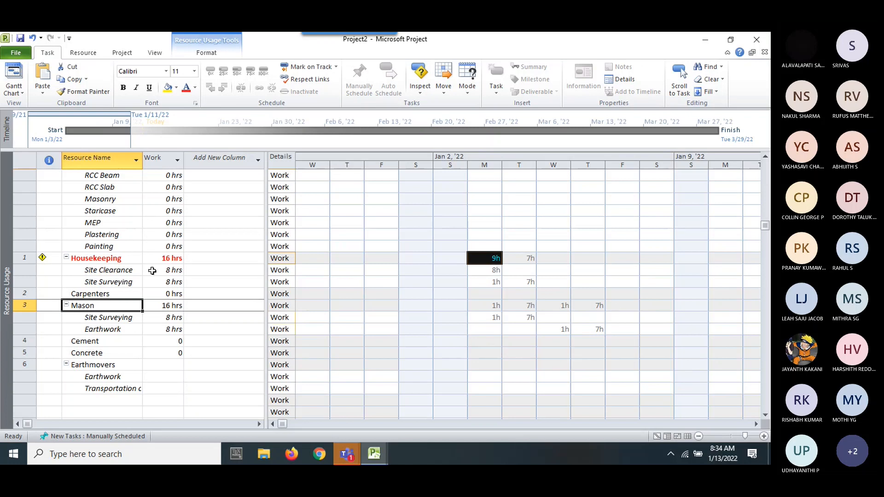
# View the Resource Graph and the Timeline, and return to the Gantt Chart view.
pyautogui.click(14, 91)
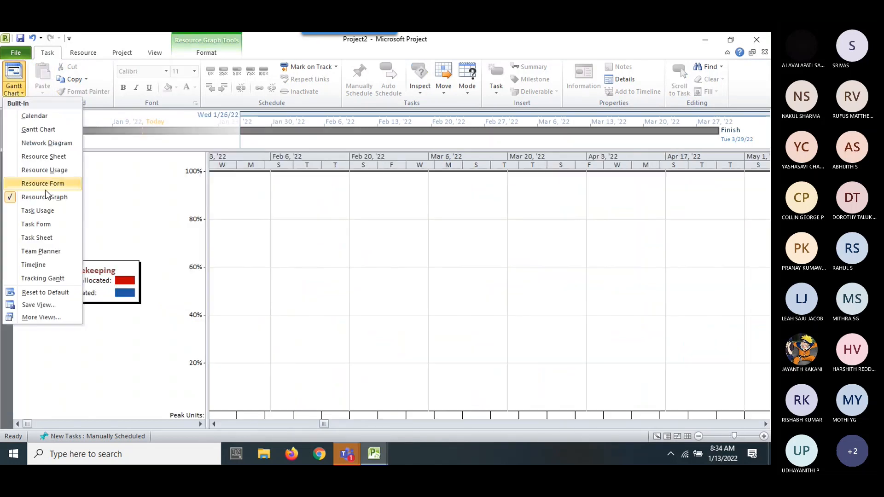
pyautogui.click(54, 264)
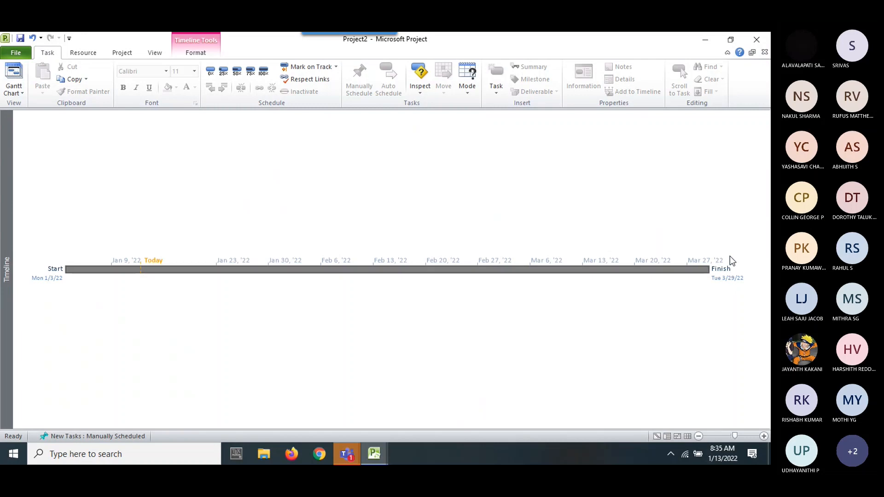
pyautogui.click(14, 78)
pyautogui.click(375, 279)
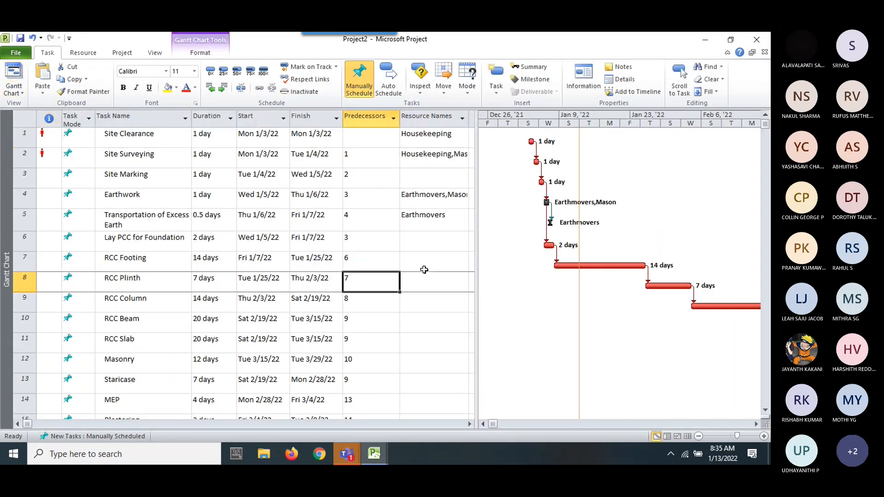
# Inspect the Site Clearance overallocation in the Task Inspector, and close the inspector without rescheduling the task.
pyautogui.click(417, 139)
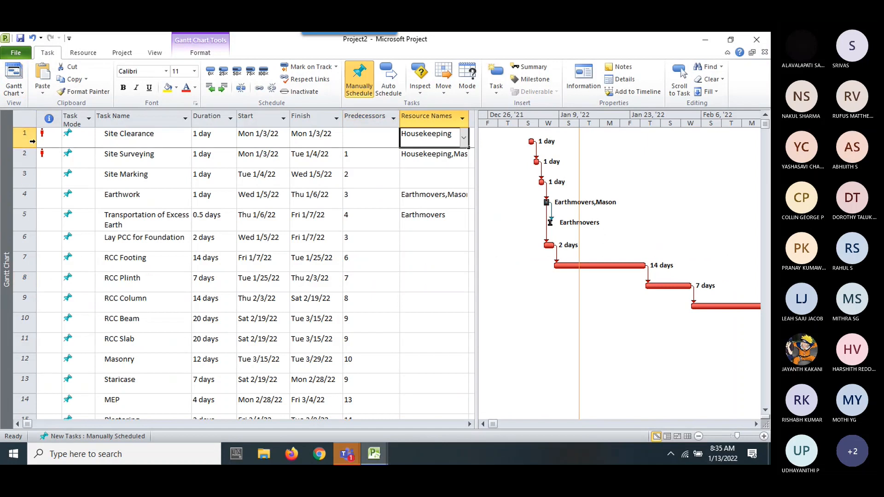
pyautogui.moveTo(44, 134)
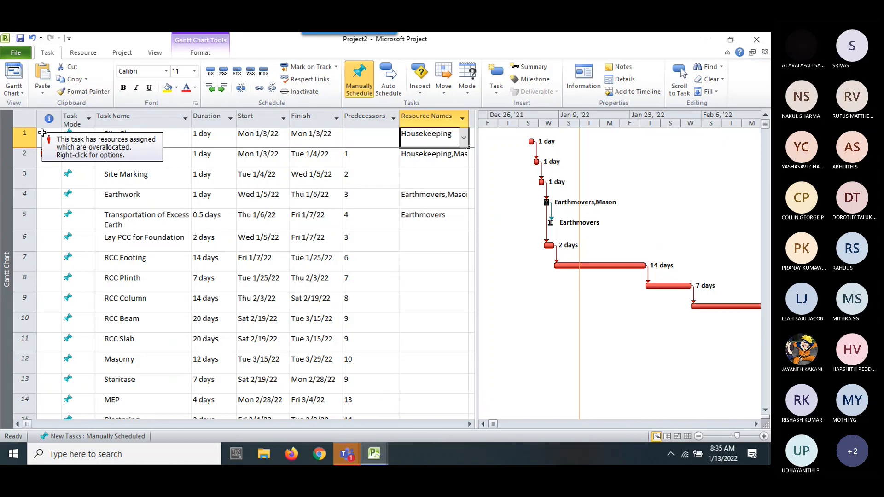
pyautogui.rightClick(42, 133)
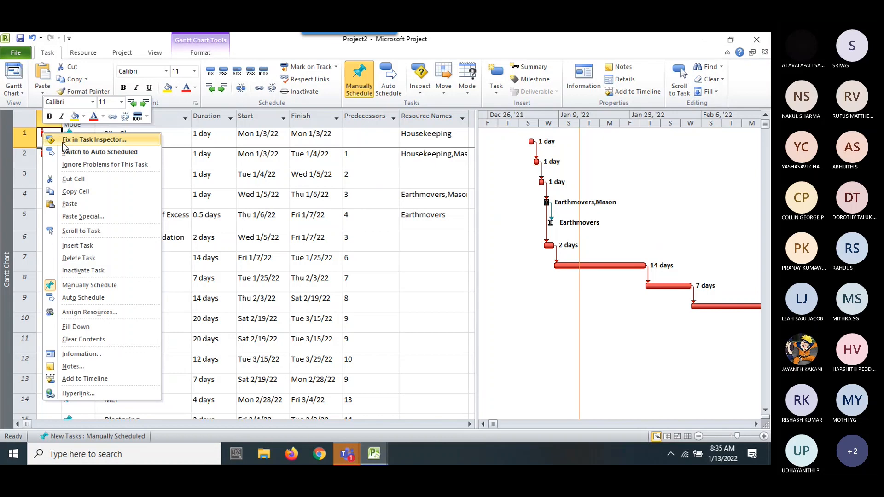
pyautogui.click(102, 144)
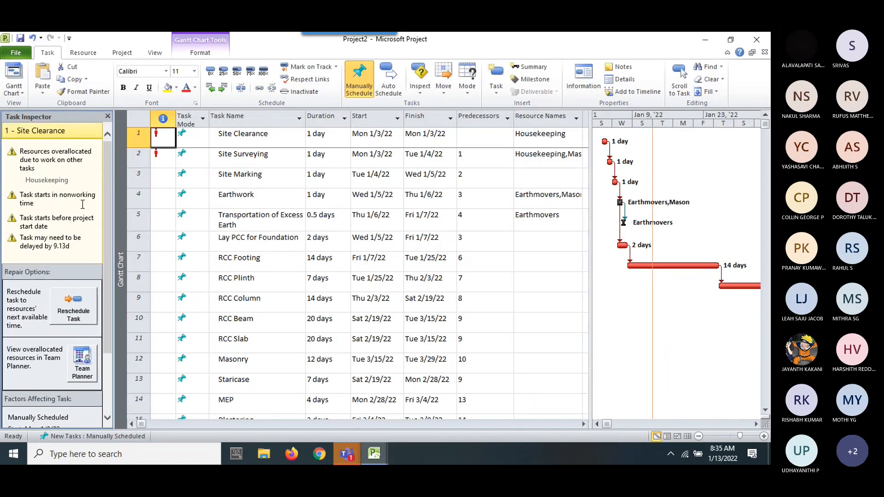
pyautogui.click(107, 118)
pyautogui.click(447, 260)
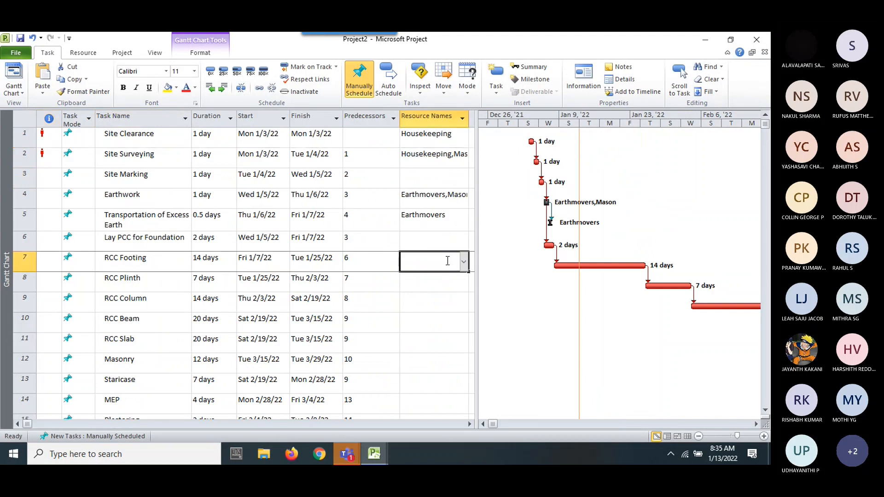